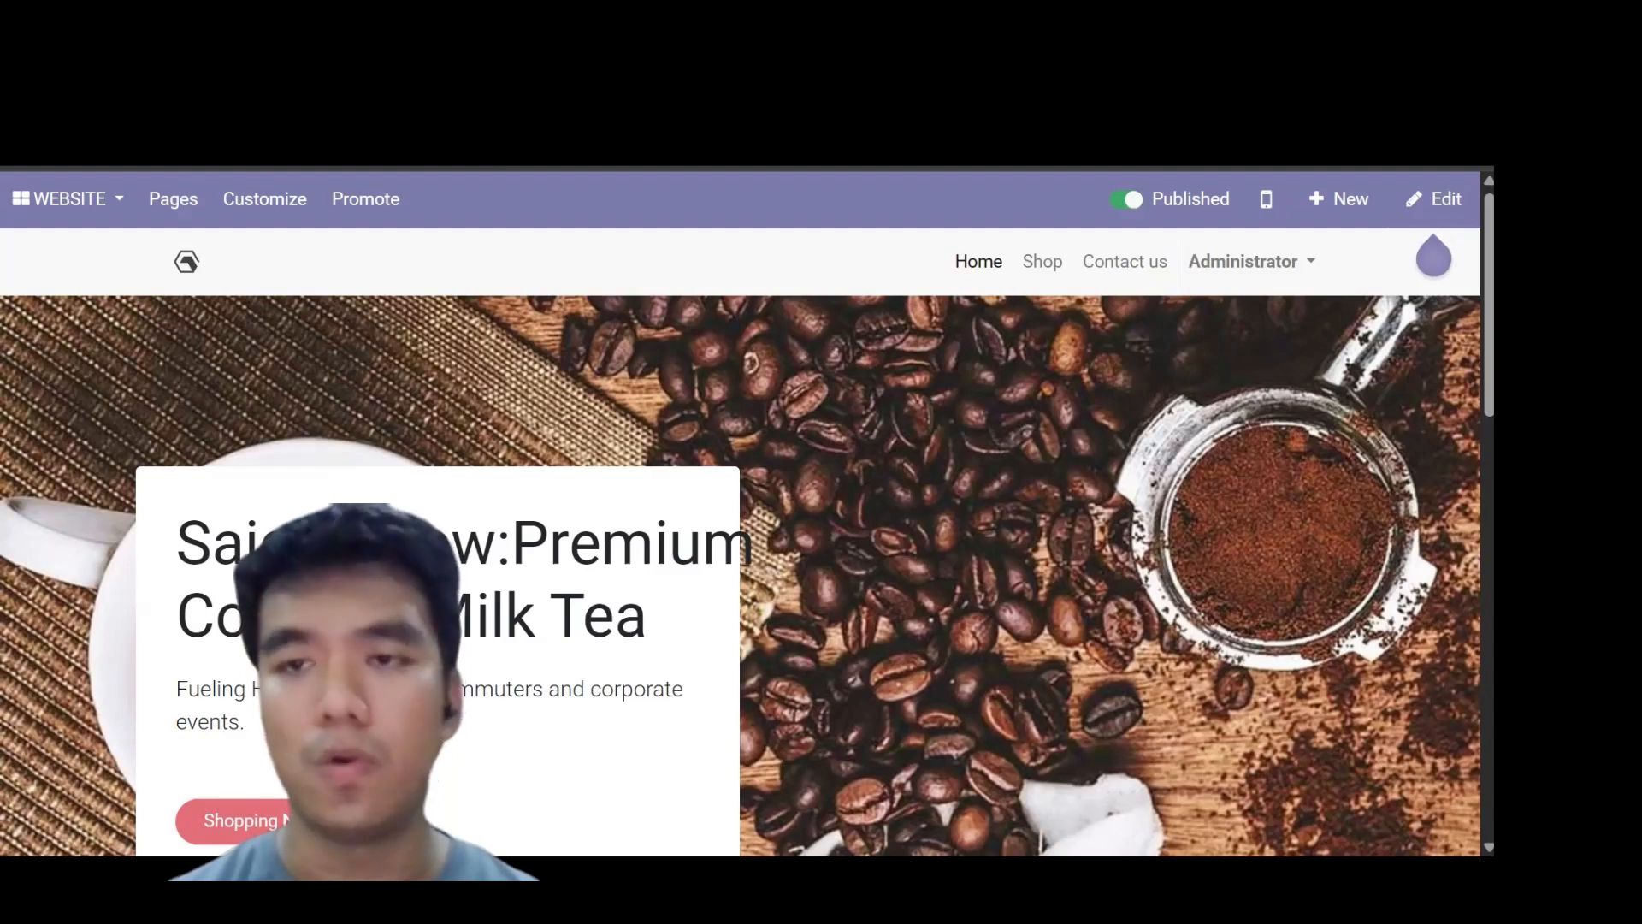
Go to the Sales app and start a new quotation
{"action": "left_click", "coordinate": [32, 220]}
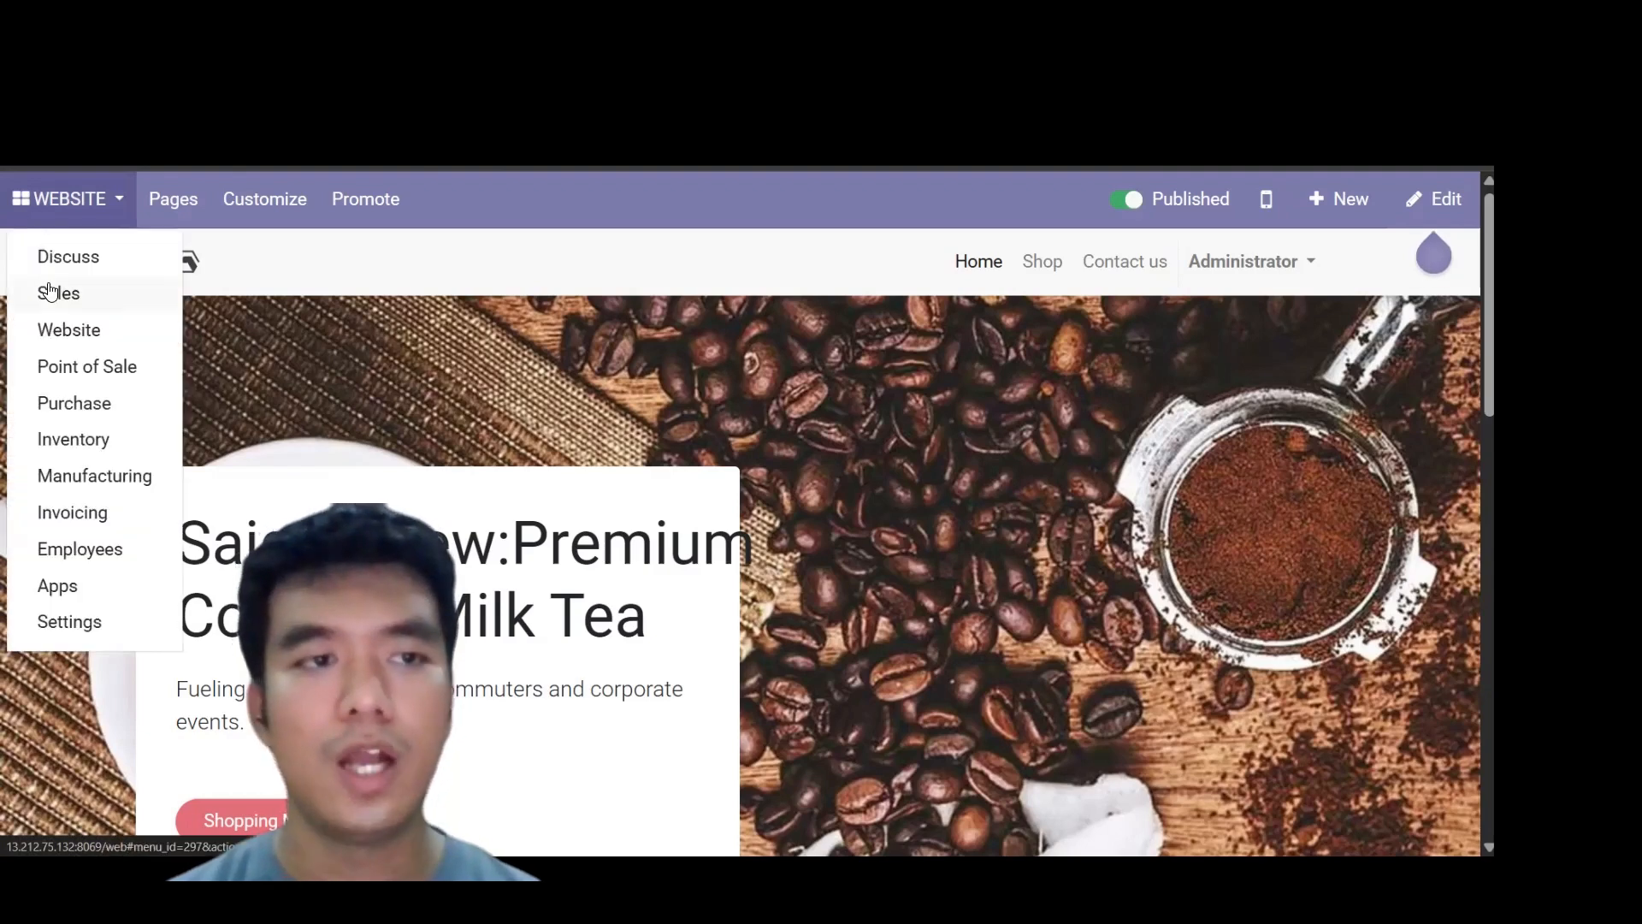
{"action": "left_click", "coordinate": [50, 293]}
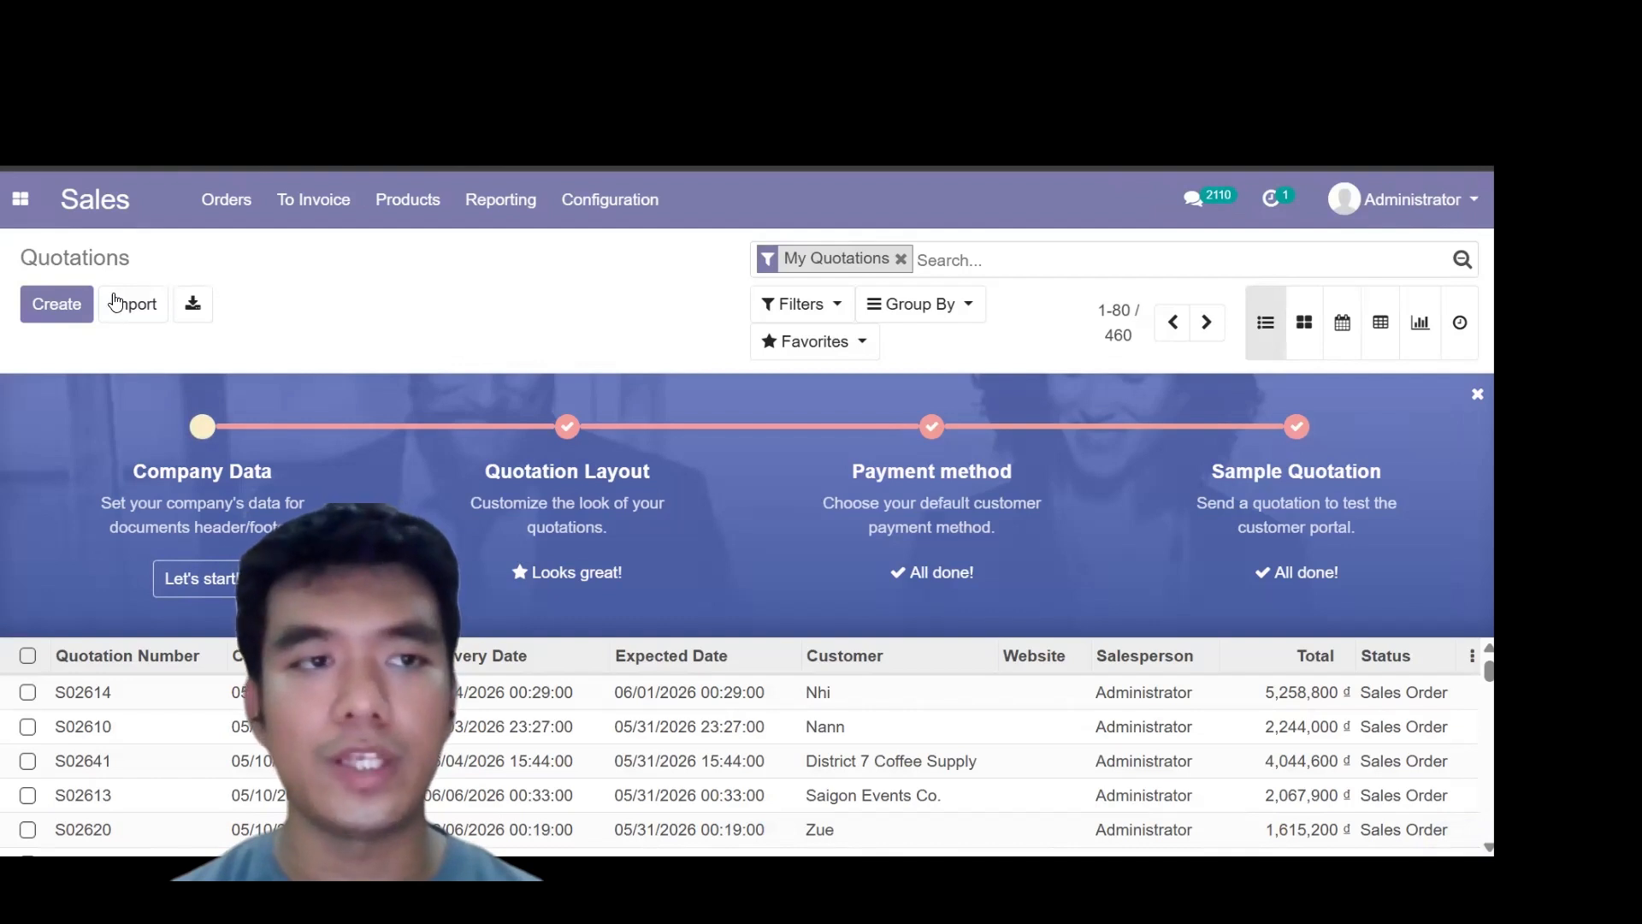
{"action": "left_click", "coordinate": [65, 305]}
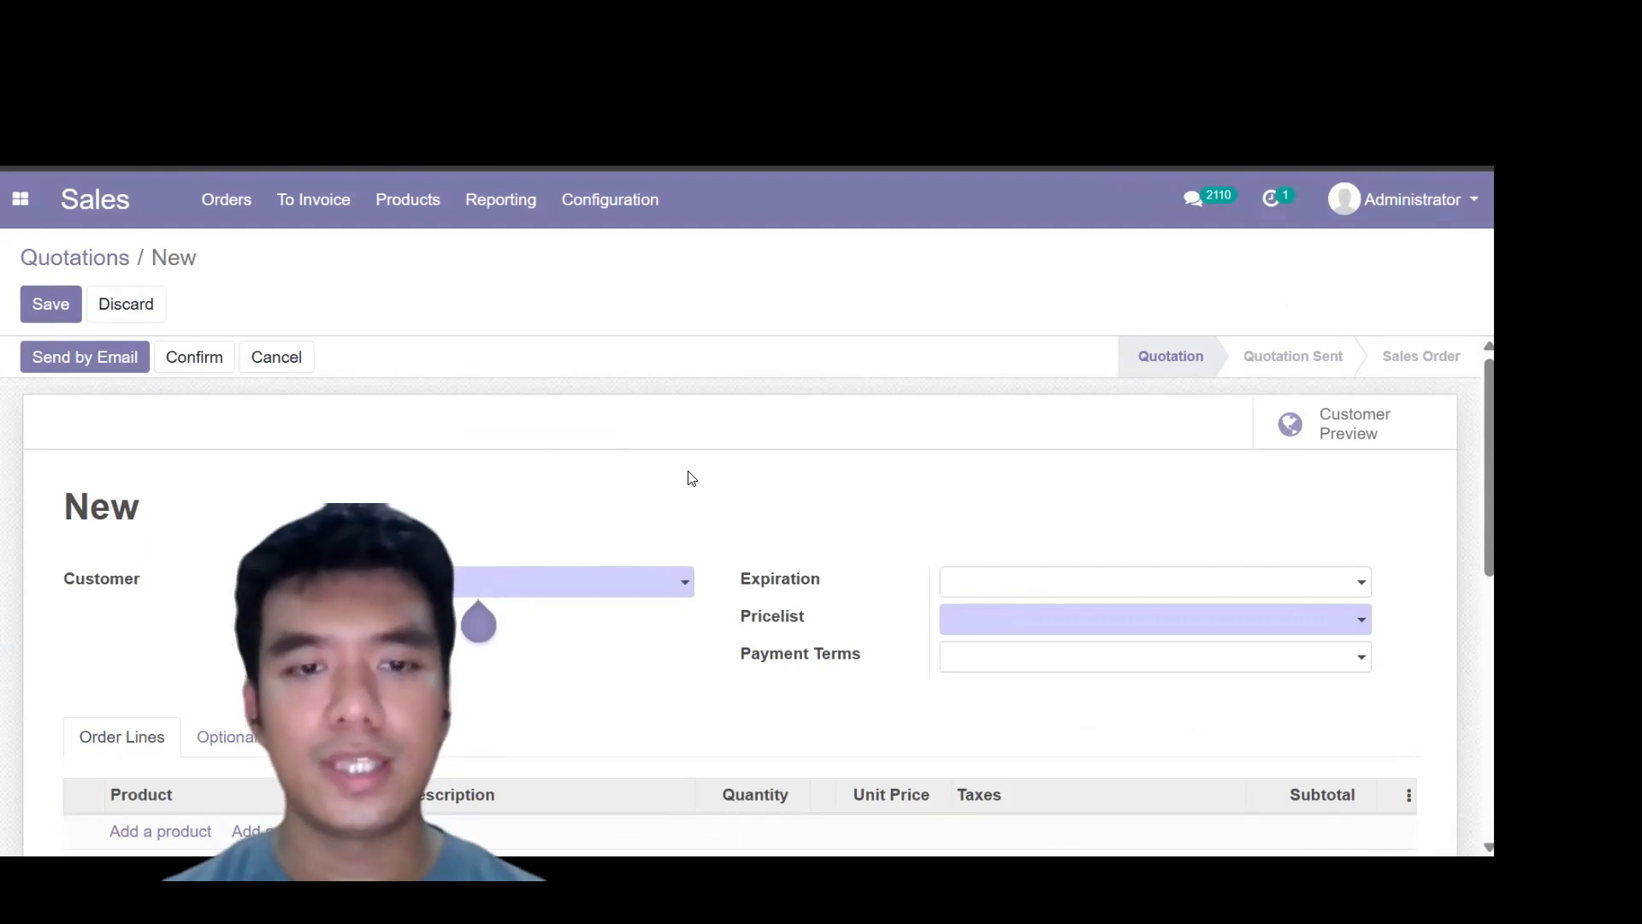
Set the quotation's customer to VietCorp Event Solutions
{"action": "left_click", "coordinate": [678, 578]}
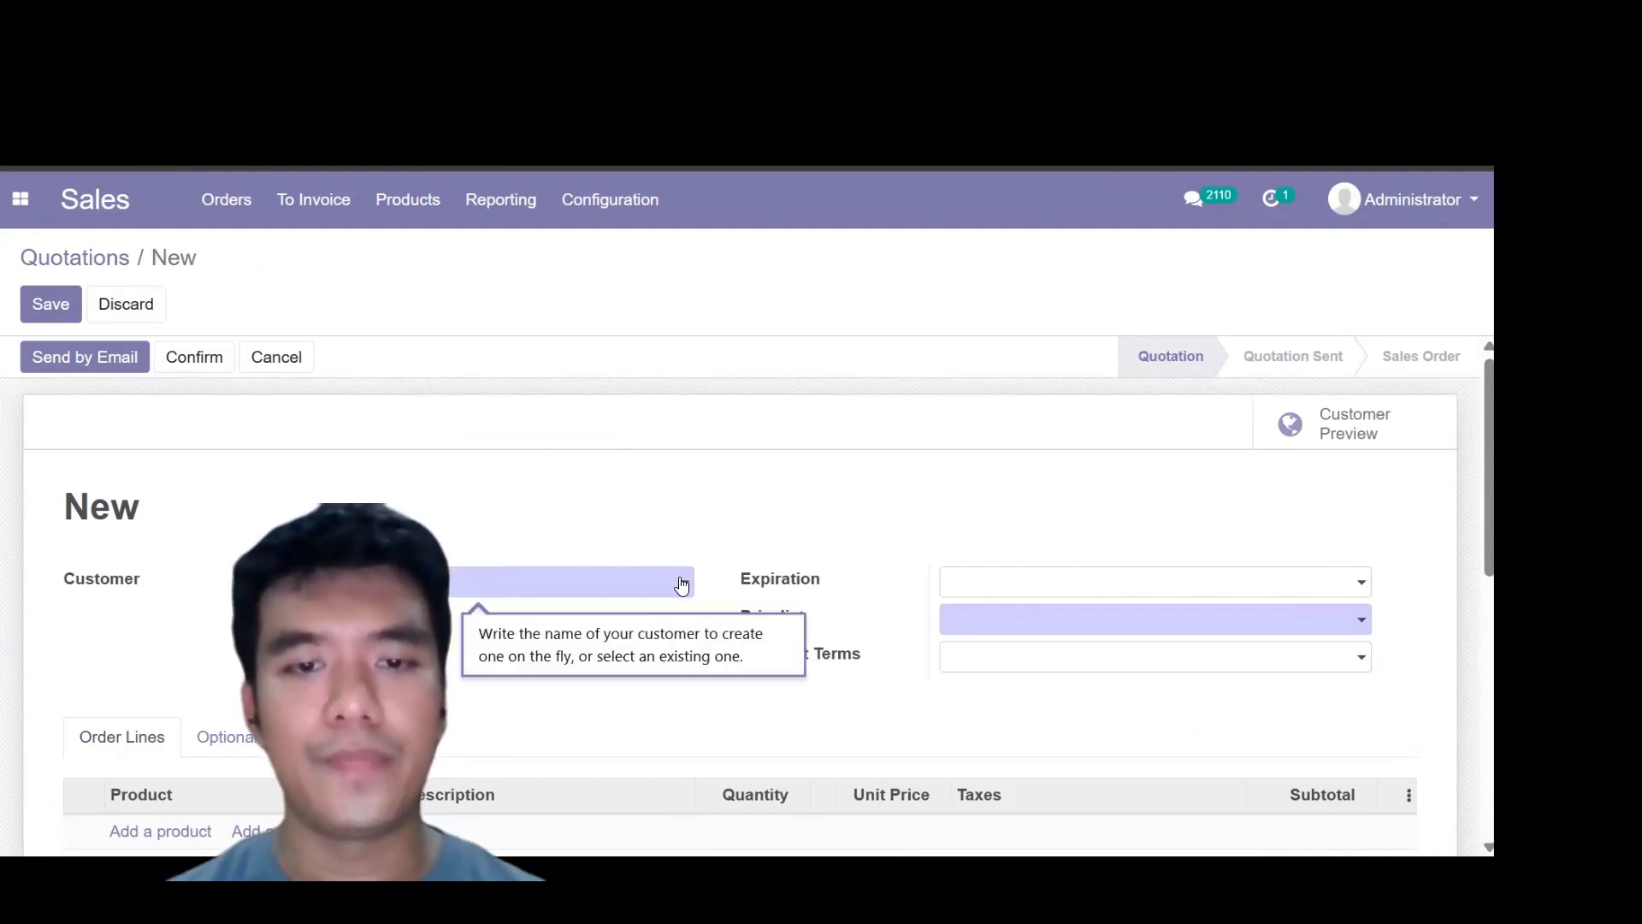
{"action": "left_click", "coordinate": [488, 290]}
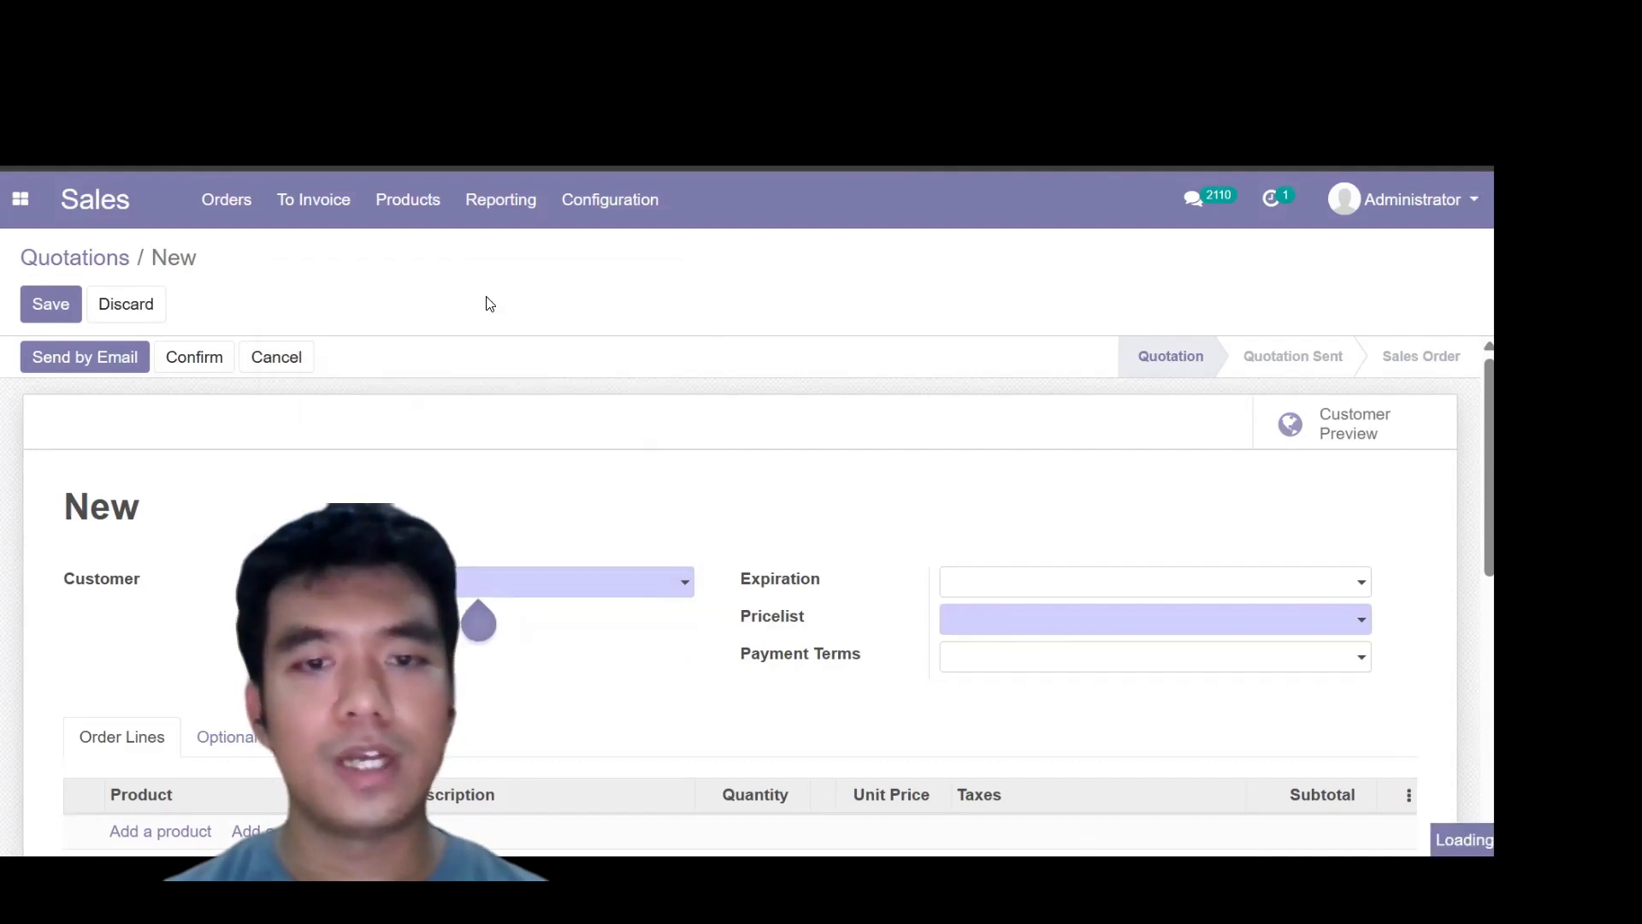
{"action": "scroll", "coordinate": [728, 544], "scroll_direction": "down", "scroll_amount": 1}
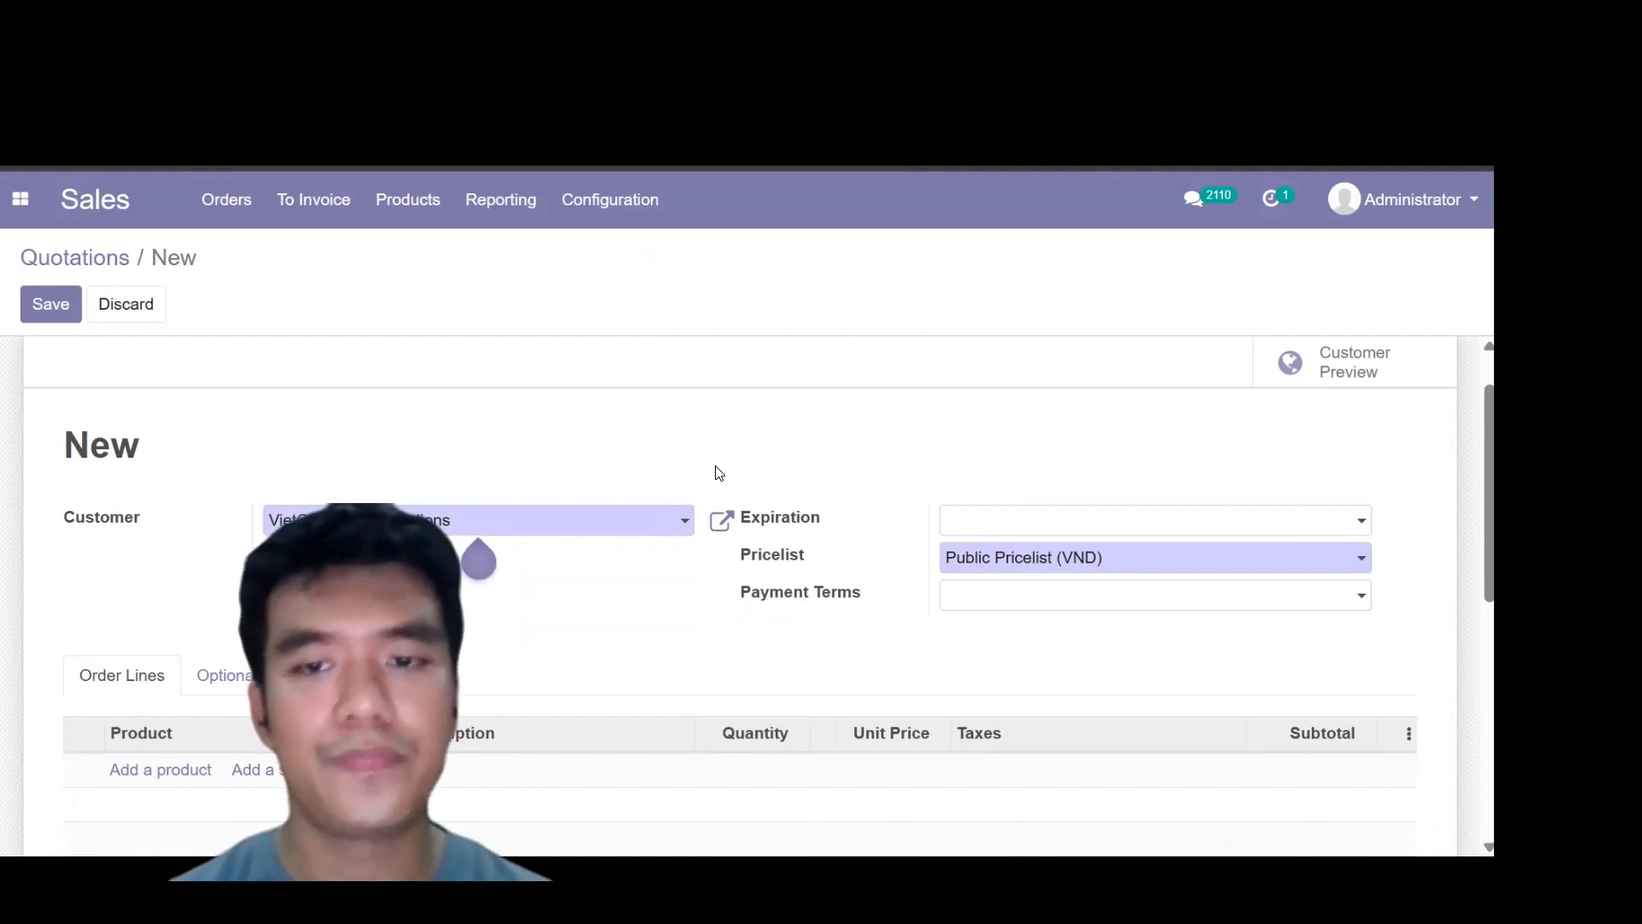
{"action": "left_click", "coordinate": [581, 528]}
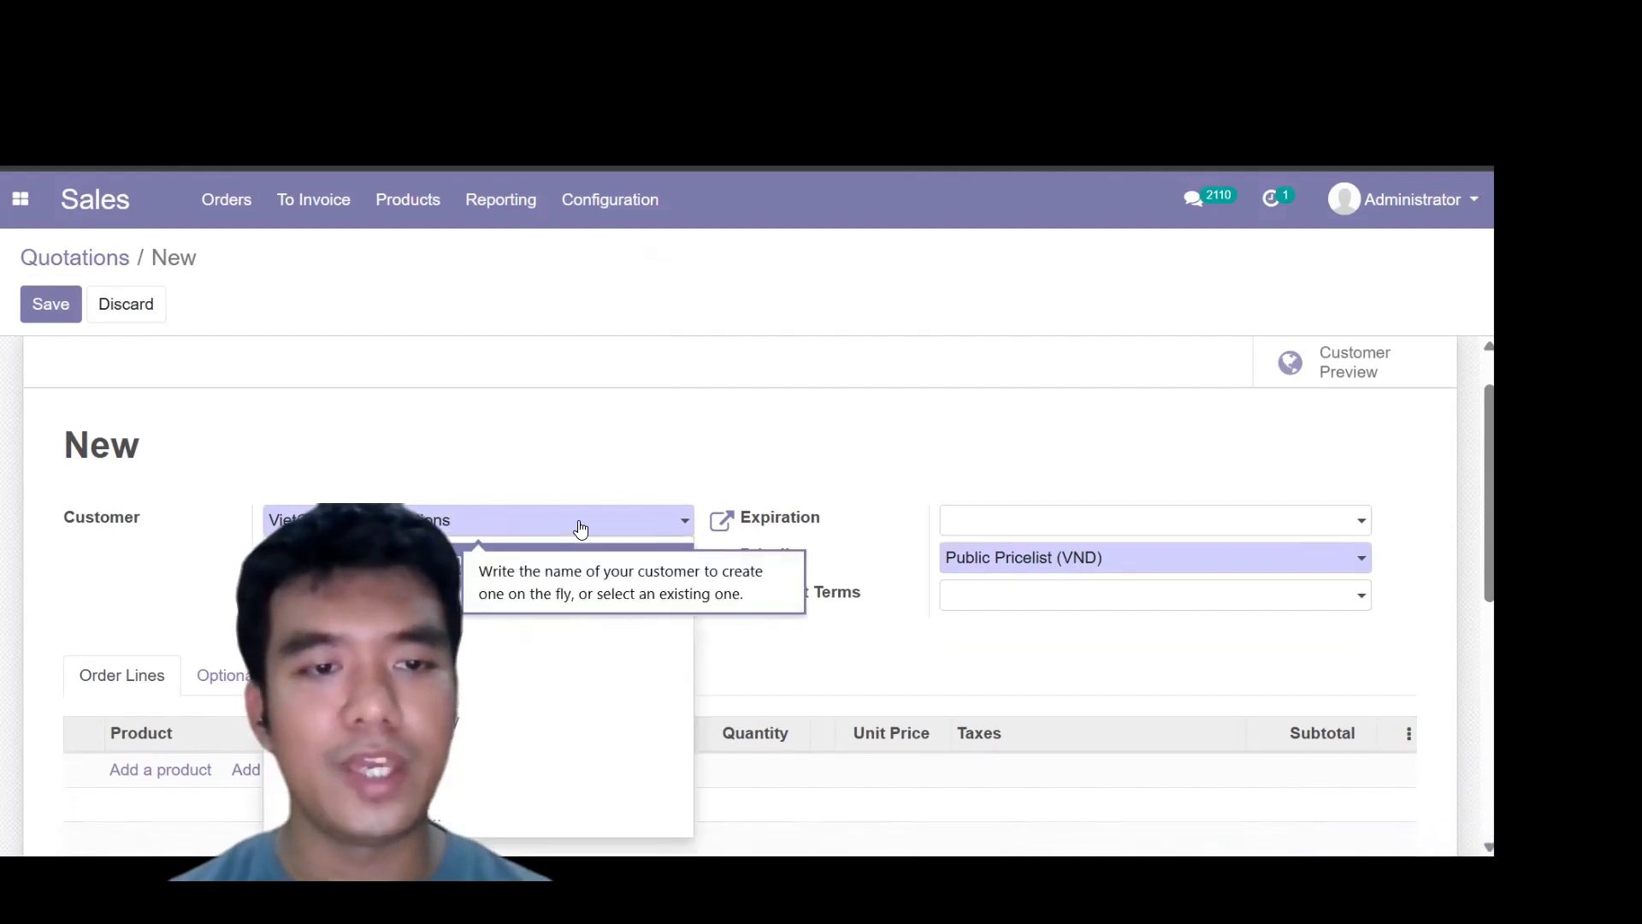
{"action": "left_click", "coordinate": [613, 454]}
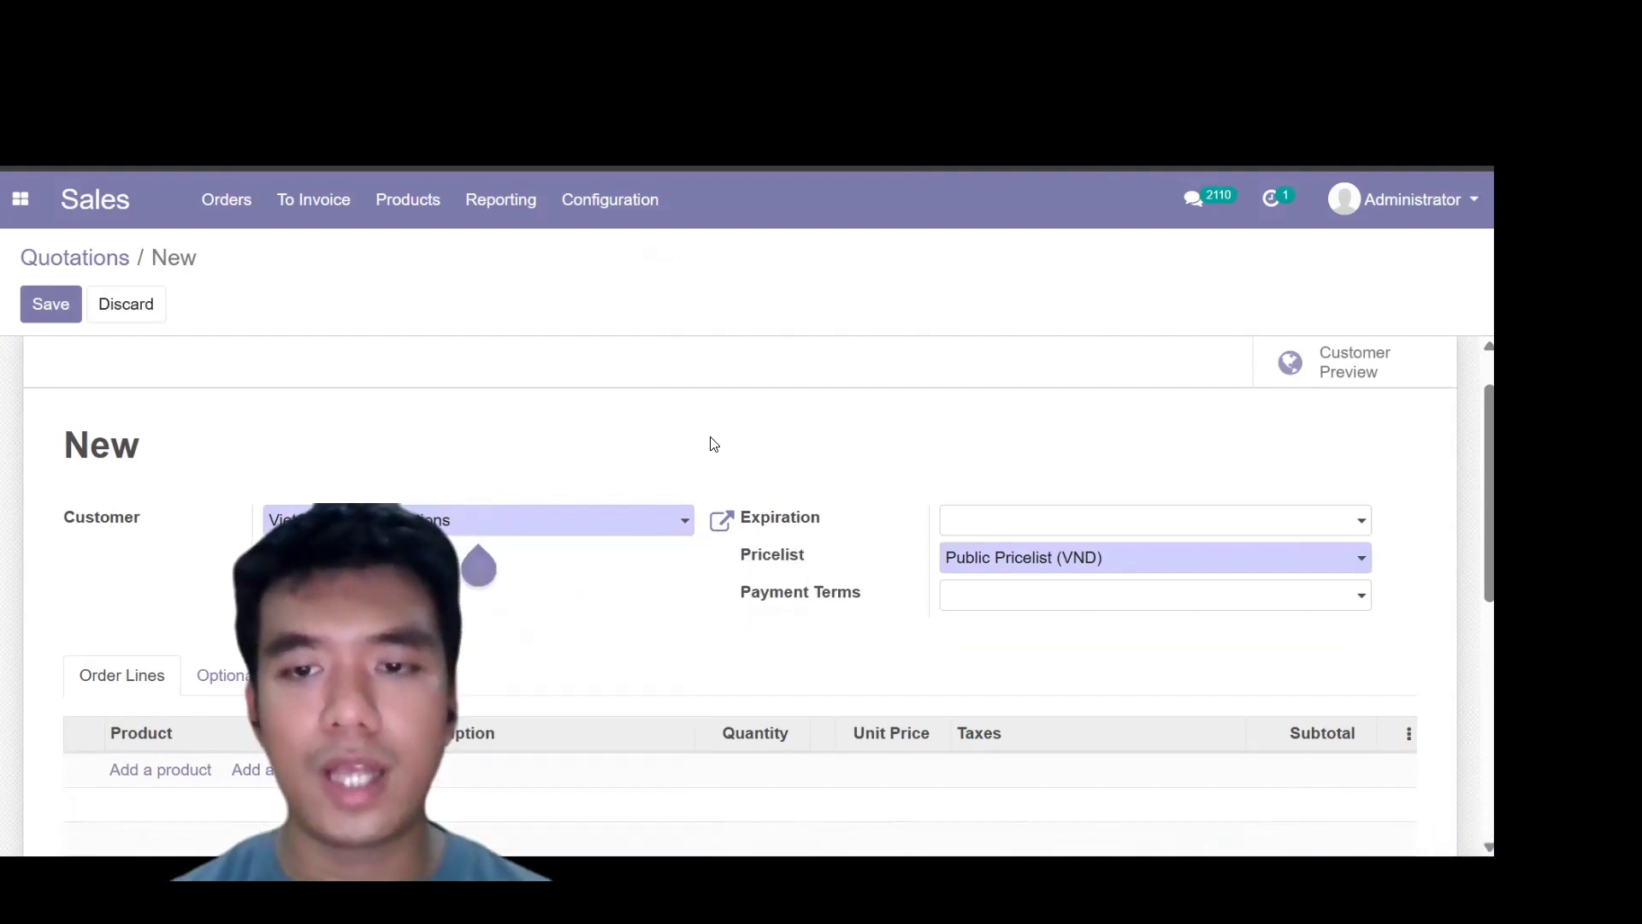
Add the Custom Milk-Tea Gift Box to the order lines with a quantity of 20
{"action": "scroll", "coordinate": [711, 444], "scroll_direction": "down", "scroll_amount": 1}
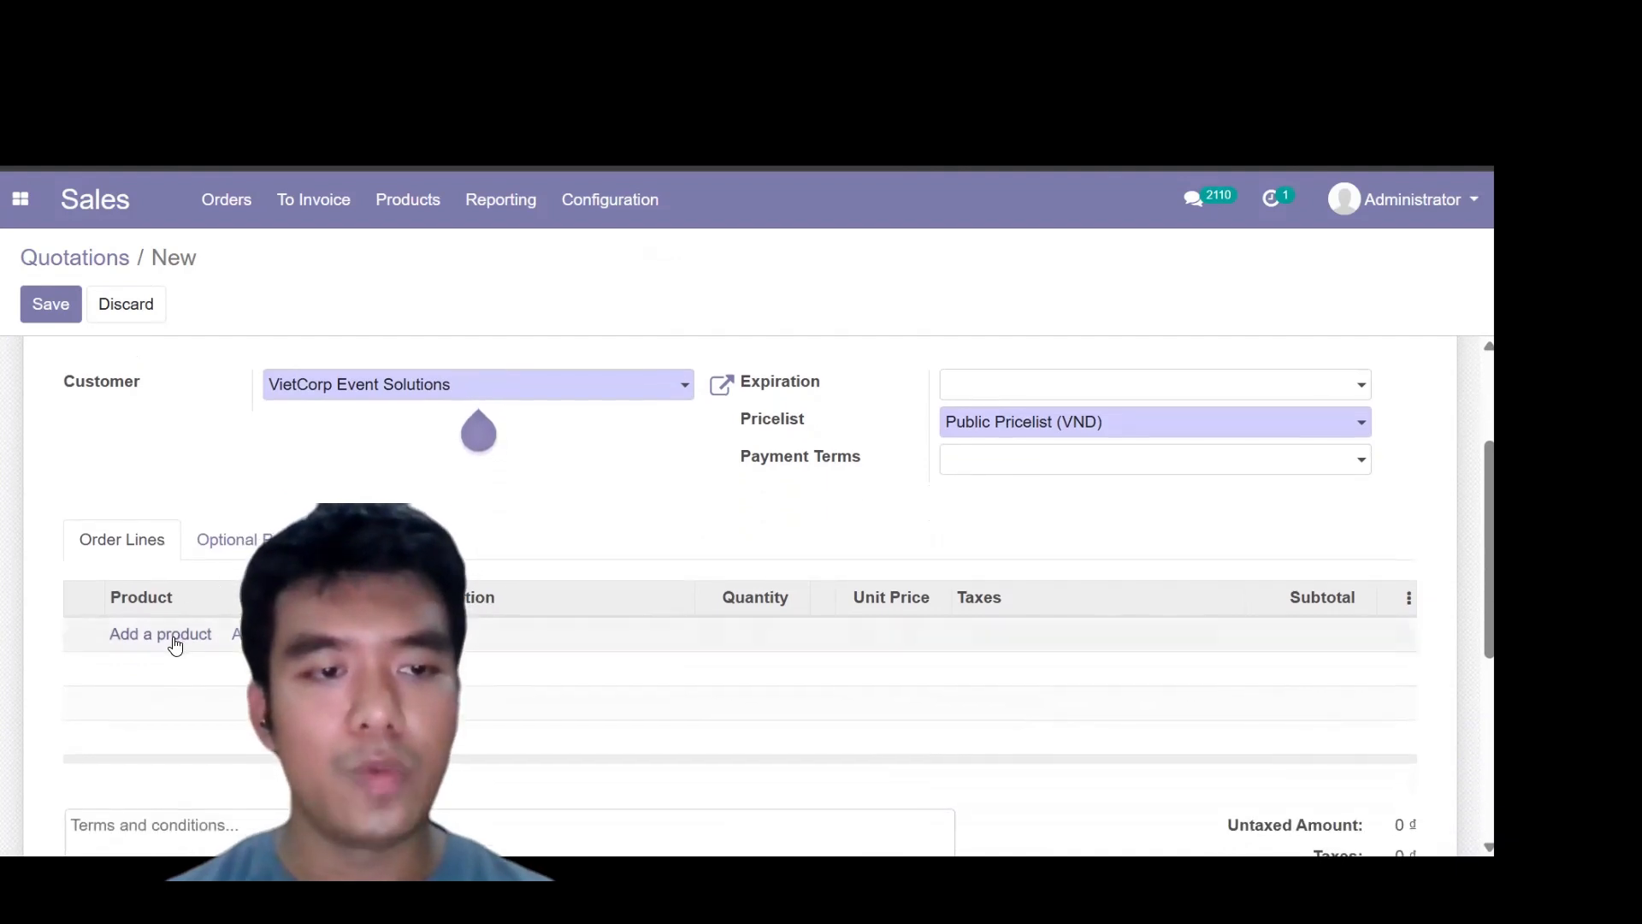
{"action": "left_click", "coordinate": [188, 634]}
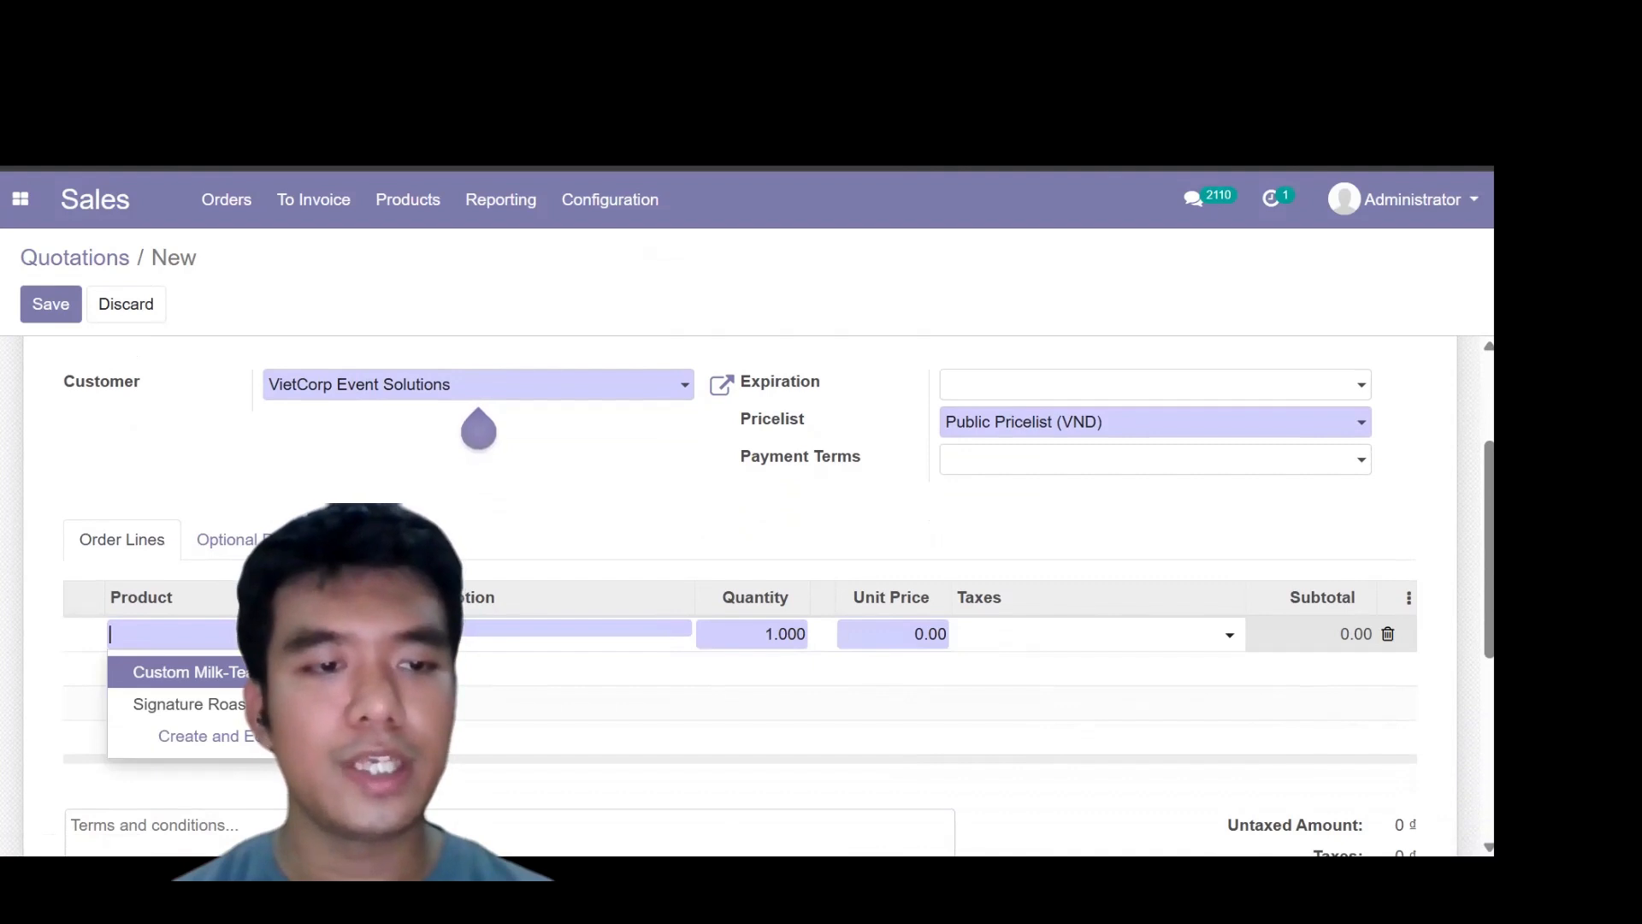
{"action": "key", "text": "Return"}
{"action": "left_click", "coordinate": [771, 642]}
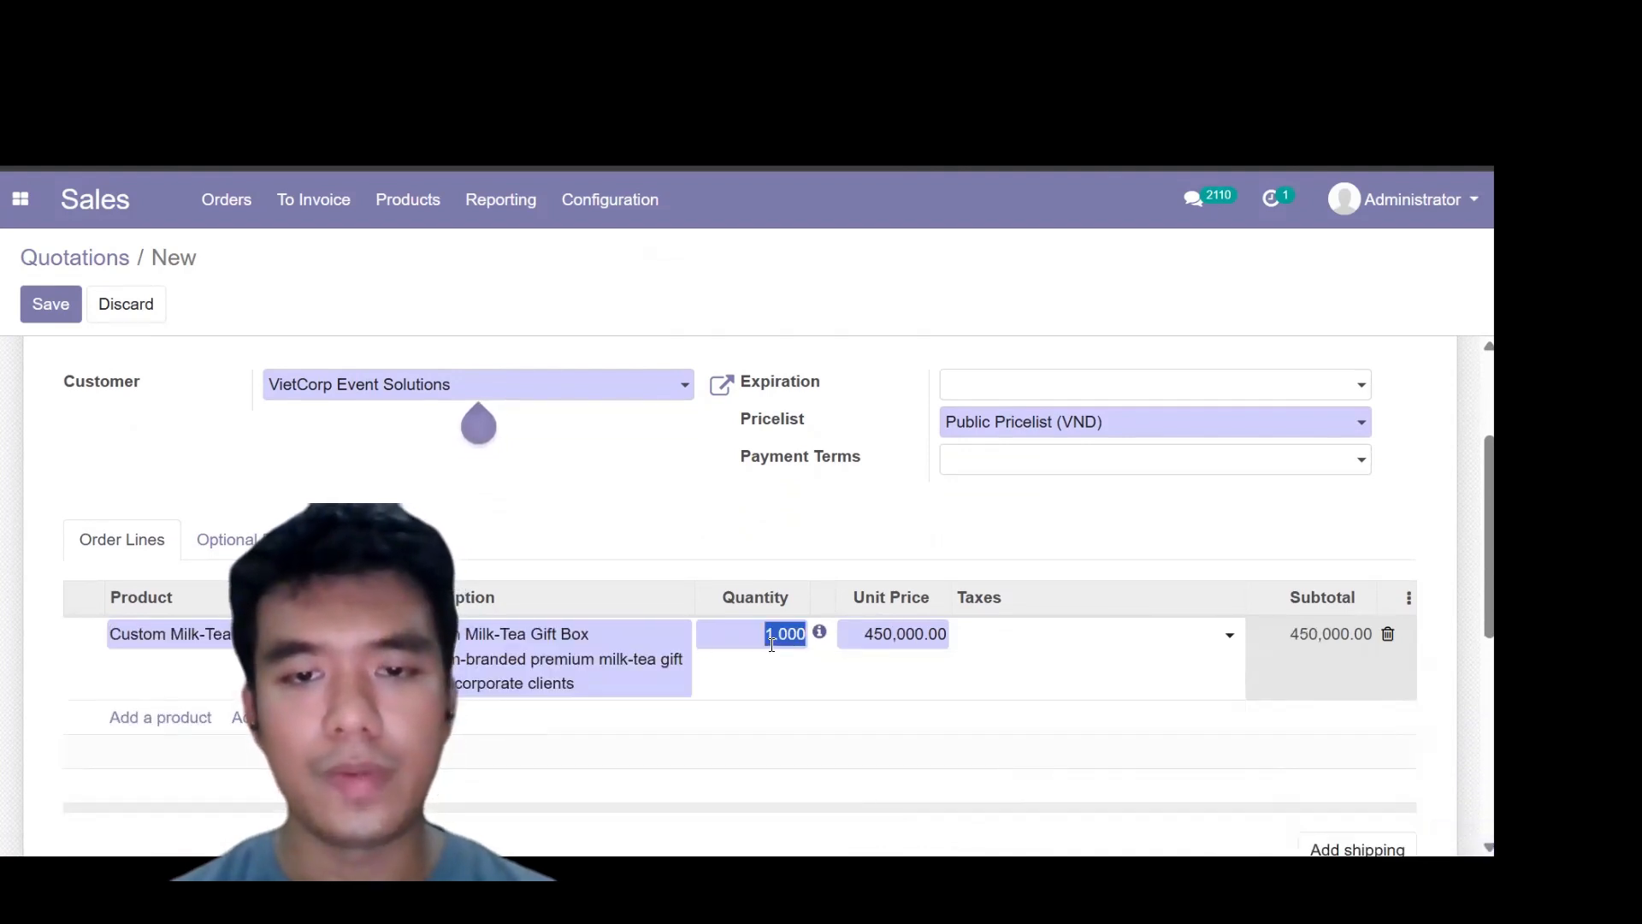
{"action": "key", "text": "BackSpace"}
{"action": "type", "text": "20"}
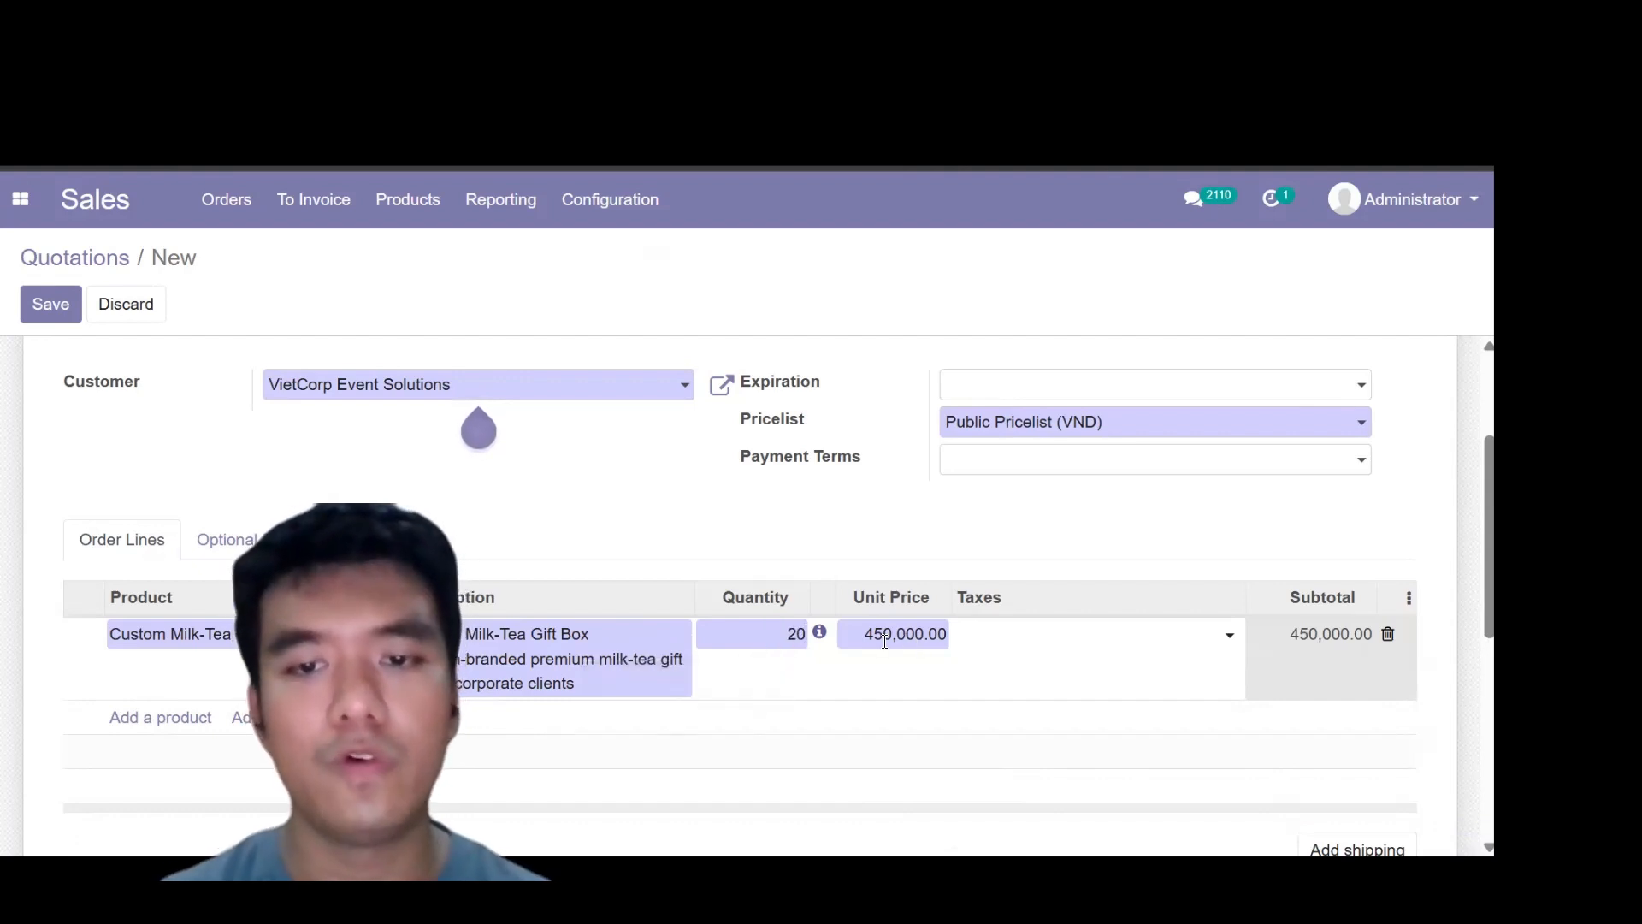
Add Signature Roasted Coffee Beans as the second order line with a quantity of 10
{"action": "scroll", "coordinate": [868, 561], "scroll_direction": "down", "scroll_amount": 1}
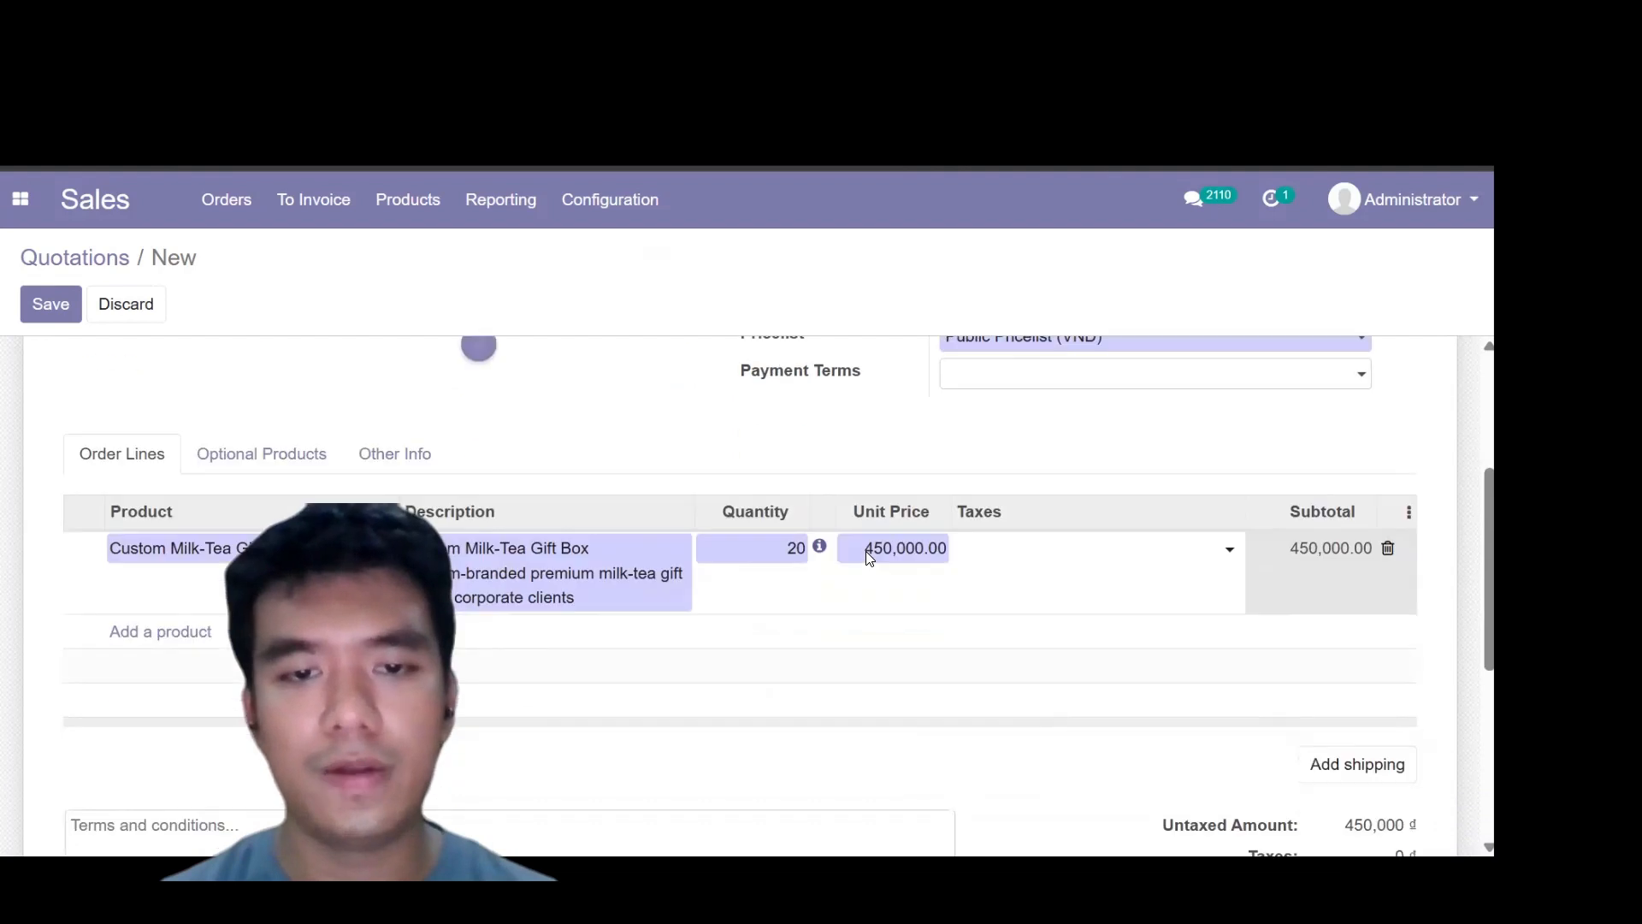
{"action": "left_click", "coordinate": [163, 617]}
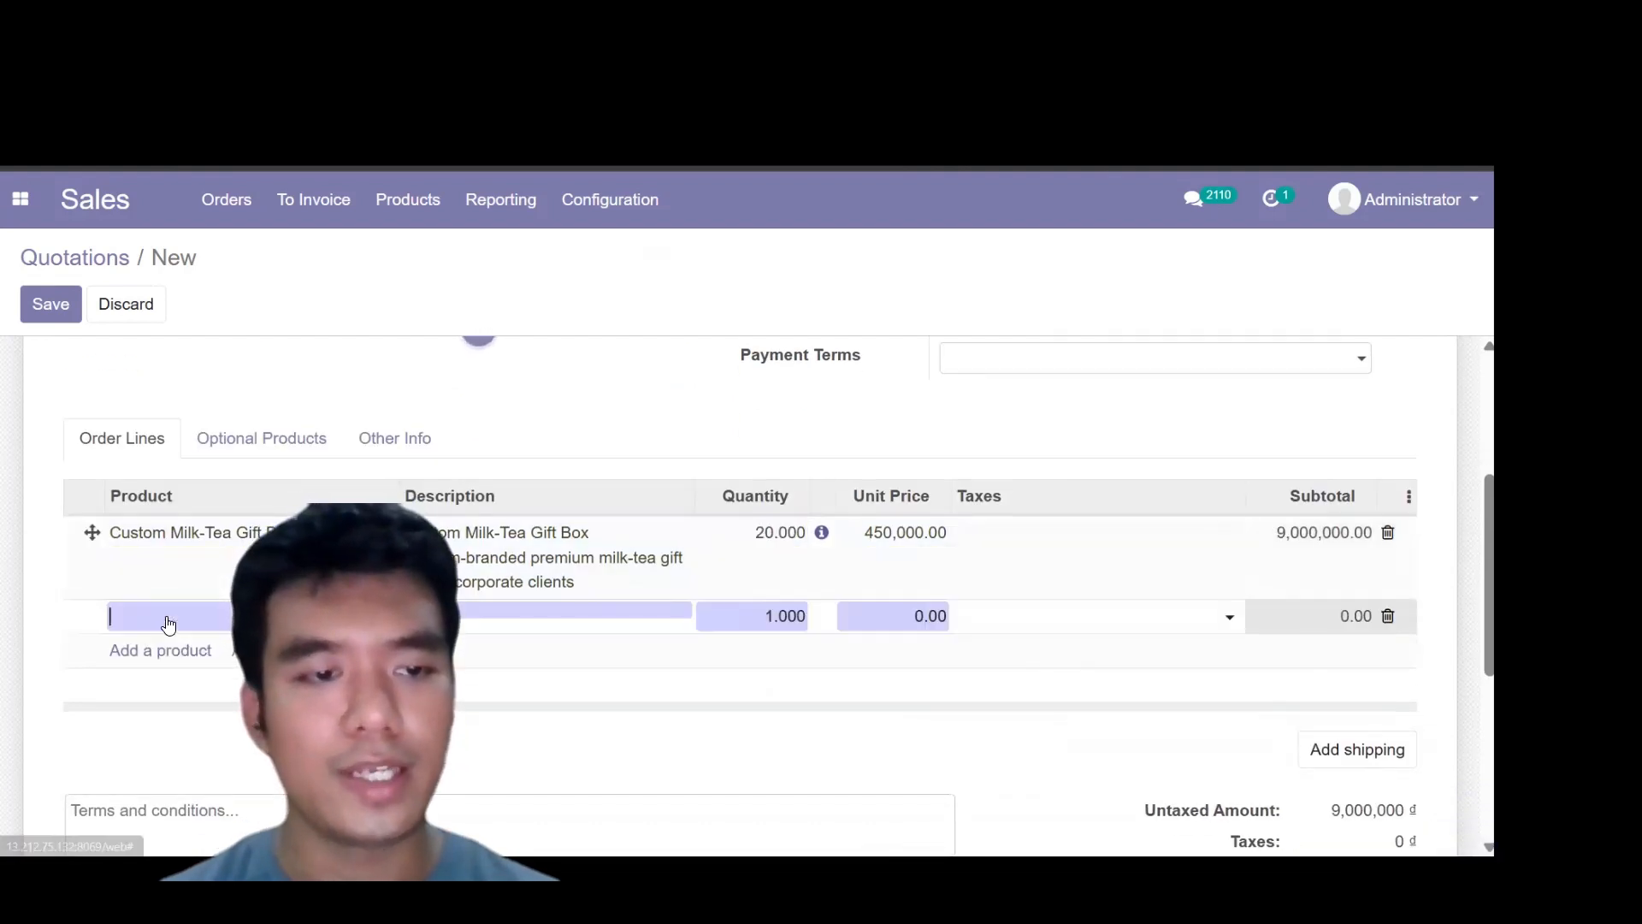
{"action": "left_click", "coordinate": [162, 617]}
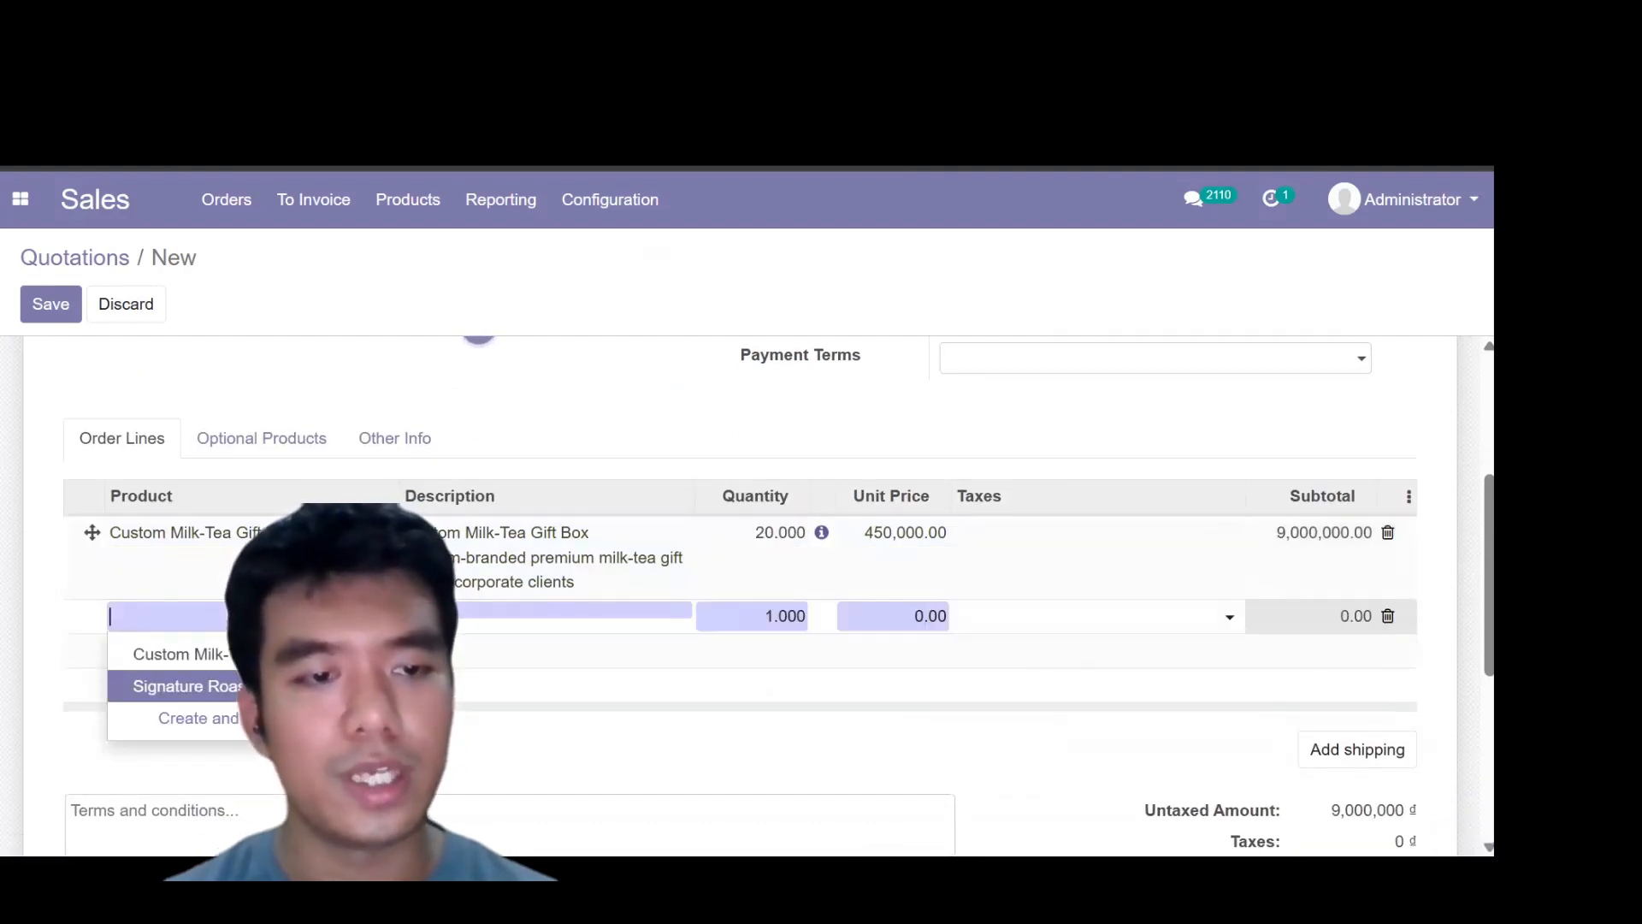
{"action": "left_click", "coordinate": [184, 685]}
{"action": "double_click", "coordinate": [774, 618]}
{"action": "type", "text": "10"}
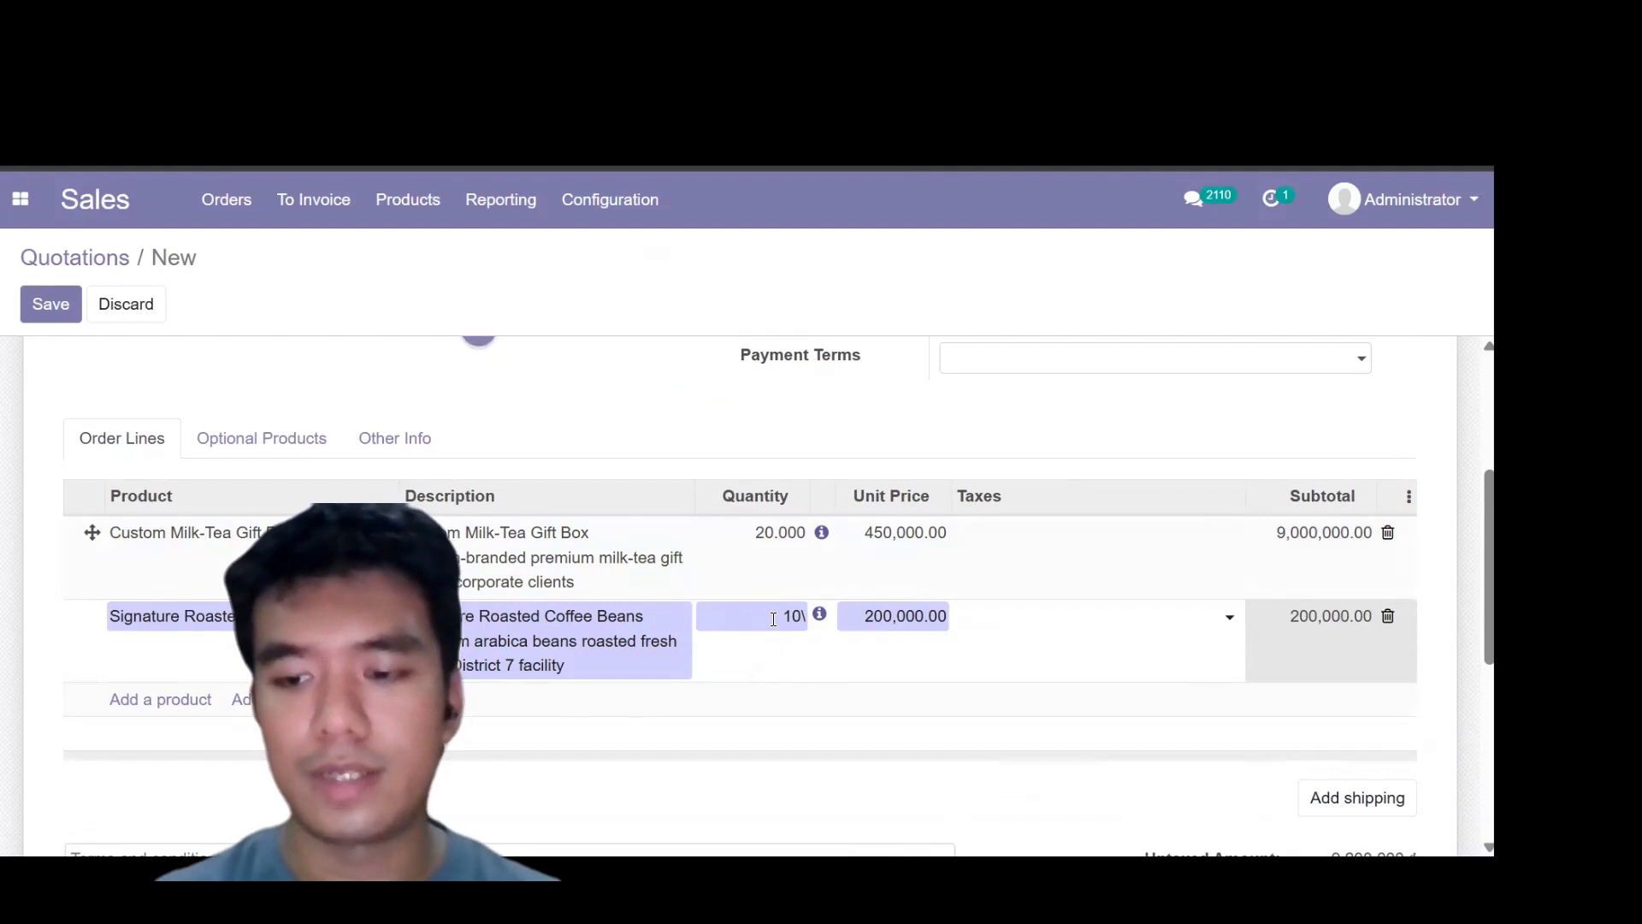
{"action": "key", "text": "Return"}
{"action": "scroll", "coordinate": [983, 678], "scroll_direction": "down", "scroll_amount": 3}
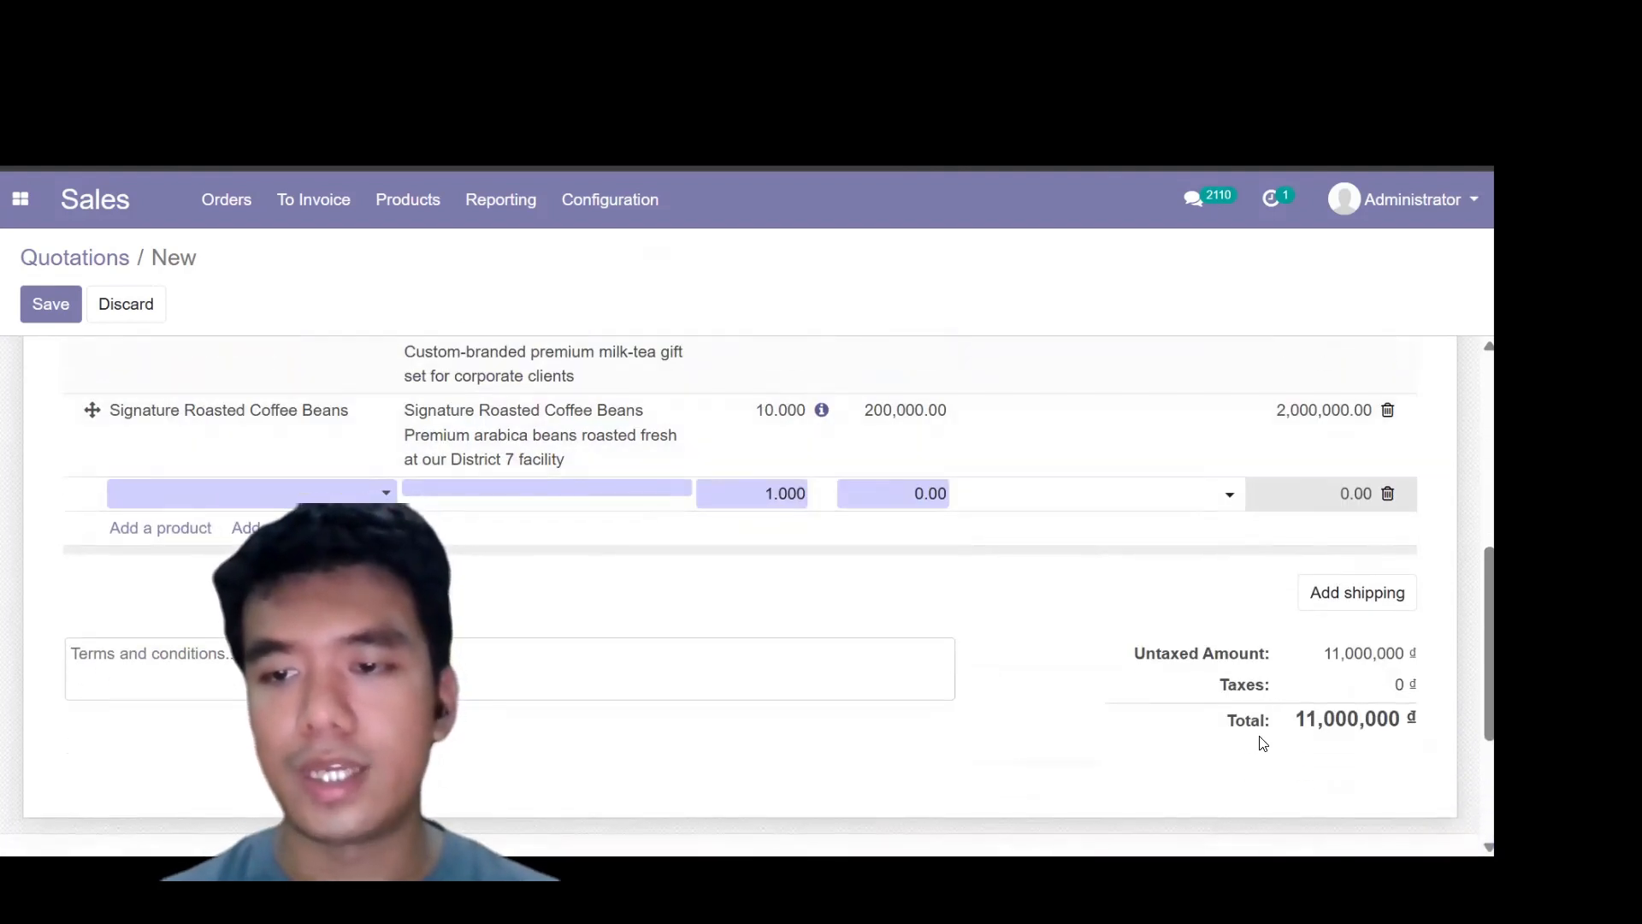
Send the quotation by email to VietCorp Event Solutions using the prepared message
{"action": "scroll", "coordinate": [1238, 722], "scroll_direction": "up", "scroll_amount": 5}
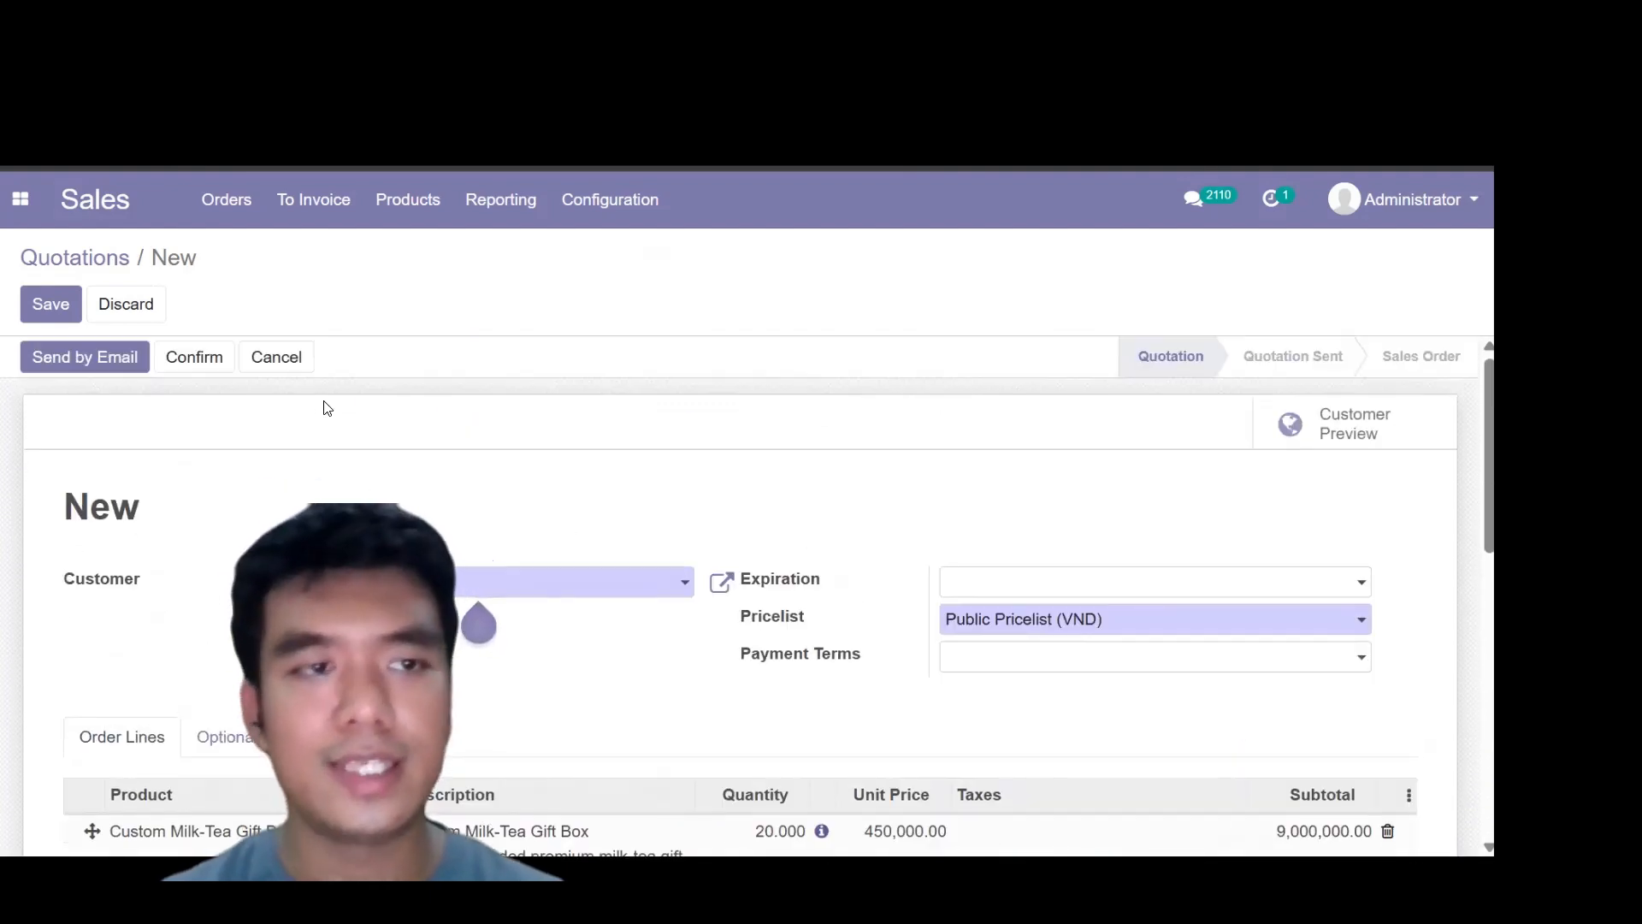
{"action": "left_click", "coordinate": [118, 366]}
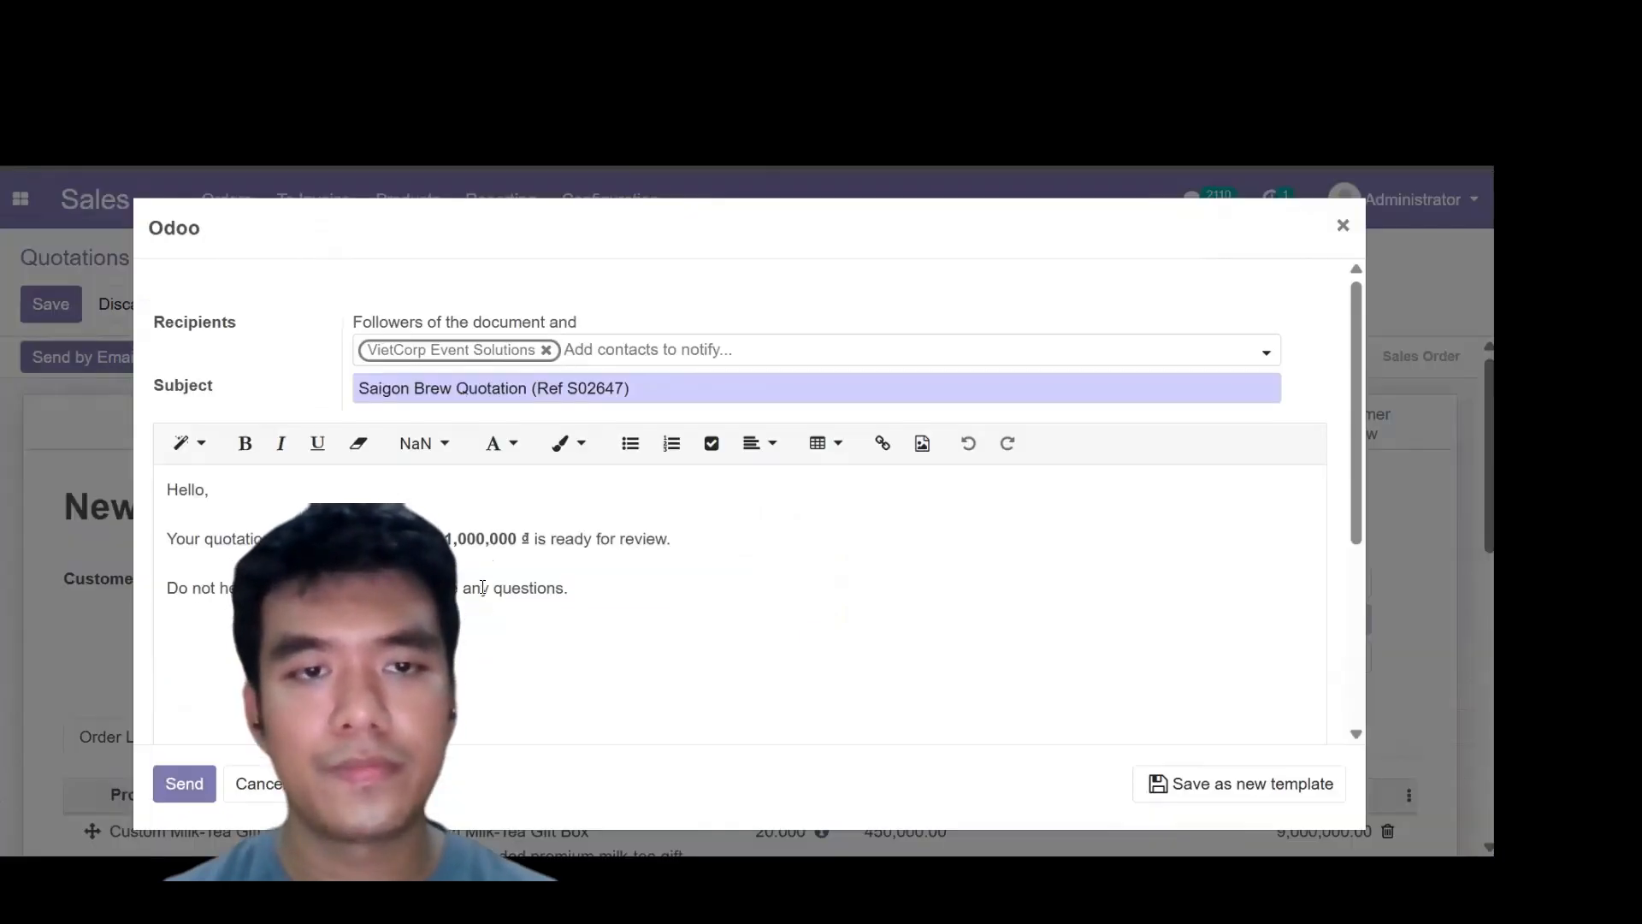
{"action": "left_click", "coordinate": [187, 781]}
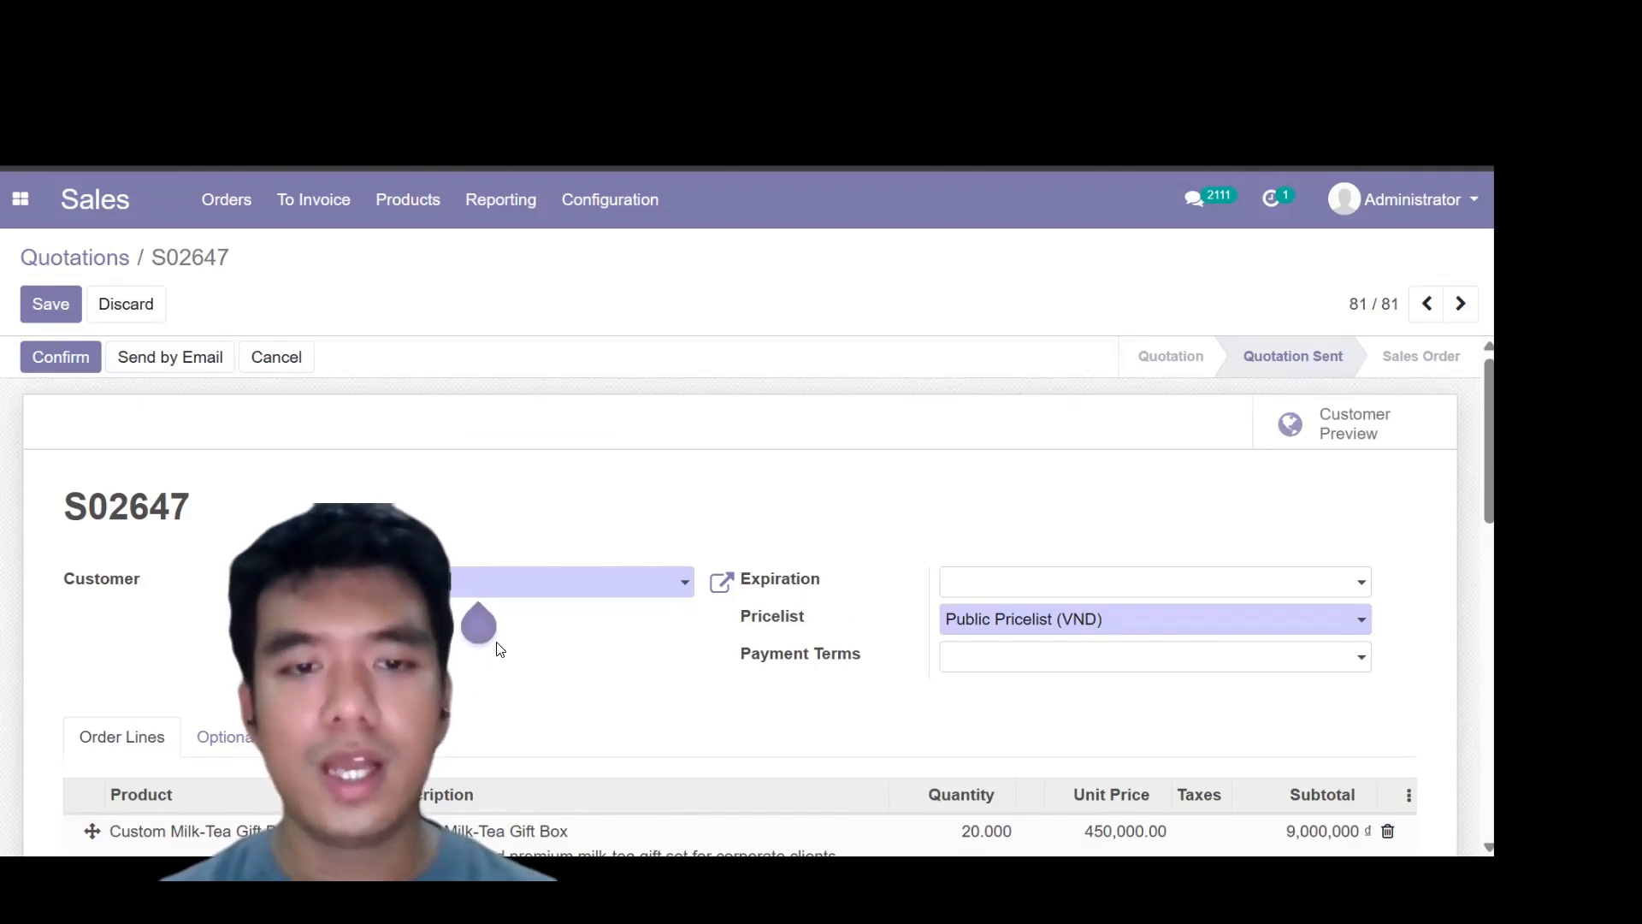
Review the order lines of the sent quotation and confirm it as a sales order
{"action": "scroll", "coordinate": [678, 730], "scroll_direction": "down", "scroll_amount": 1}
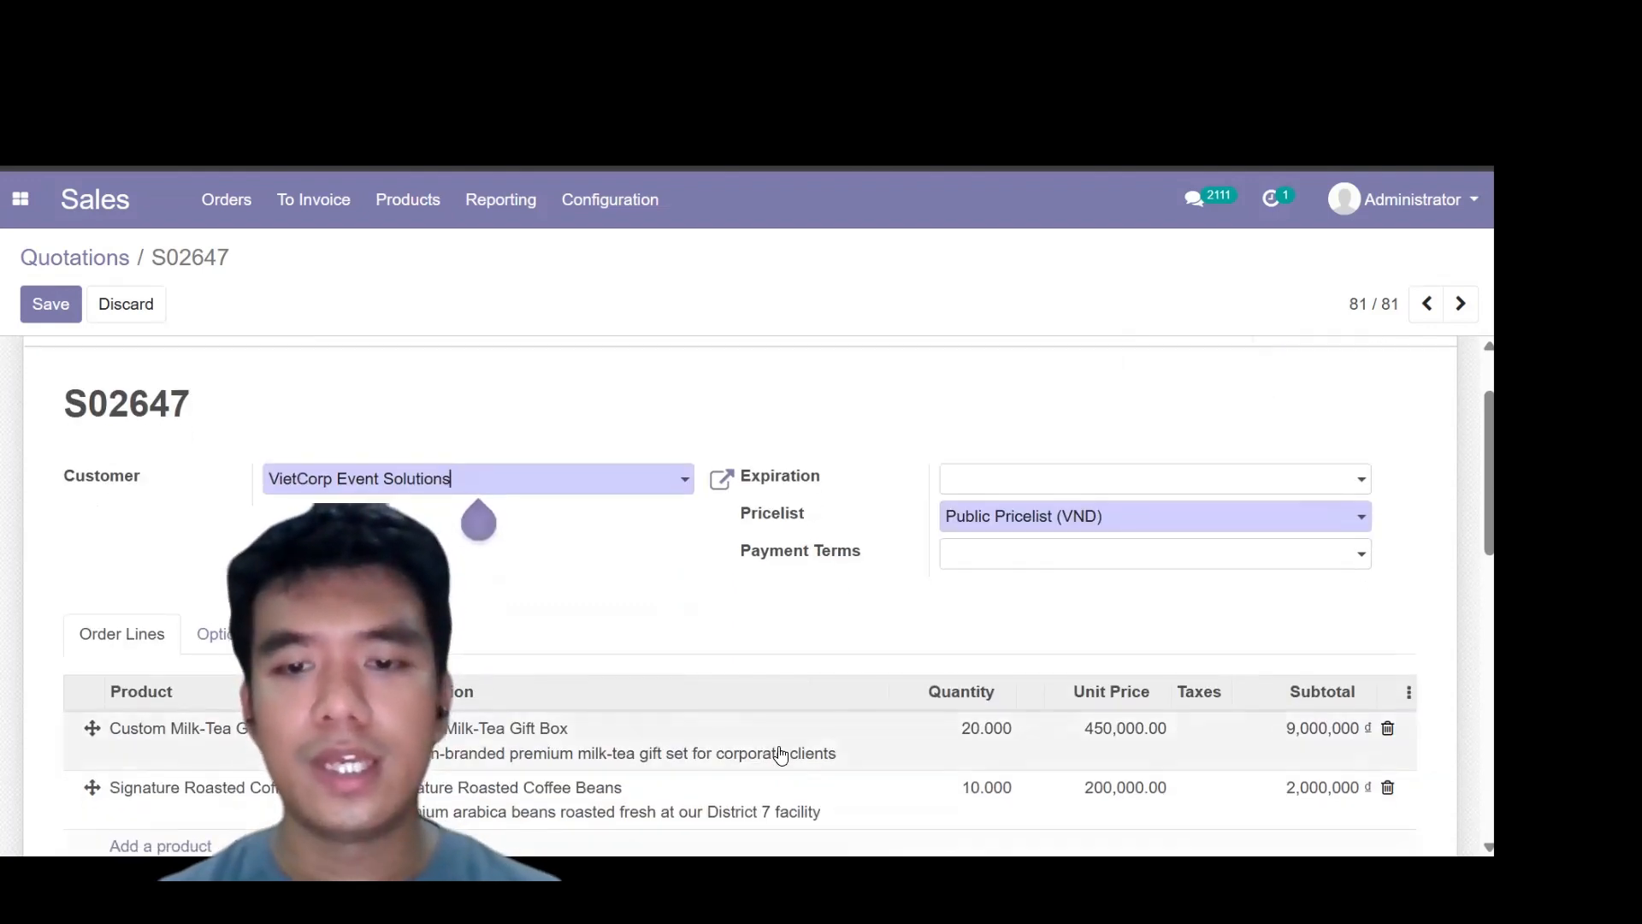
{"action": "scroll", "coordinate": [780, 755], "scroll_direction": "down", "scroll_amount": 1}
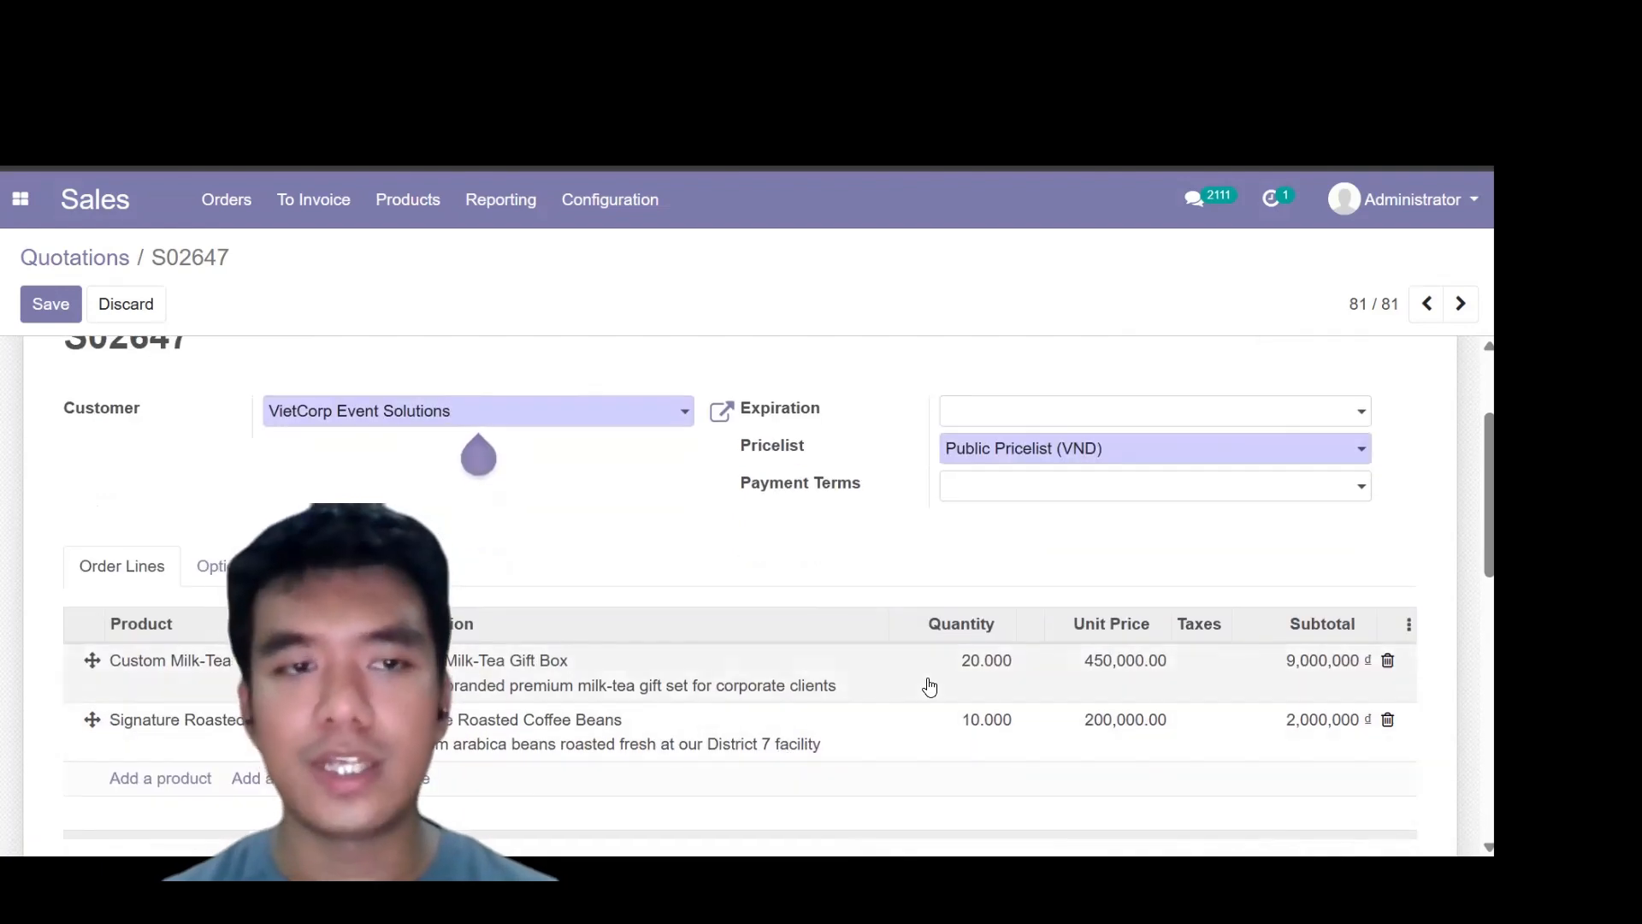
{"action": "scroll", "coordinate": [918, 520], "scroll_direction": "up", "scroll_amount": 2}
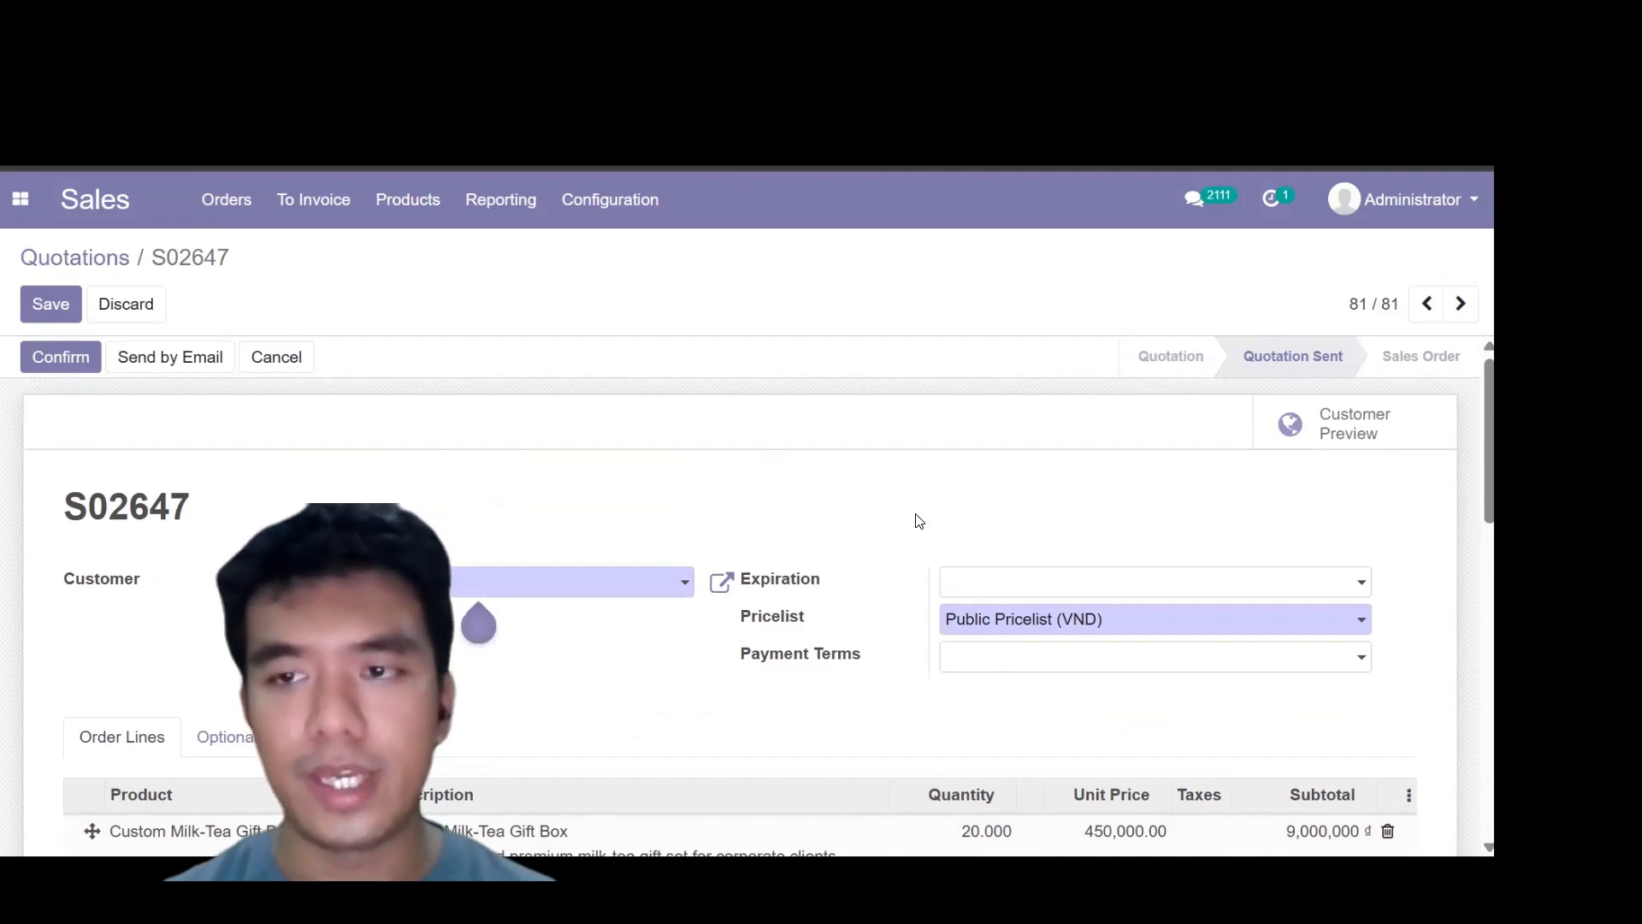
{"action": "left_click", "coordinate": [65, 369]}
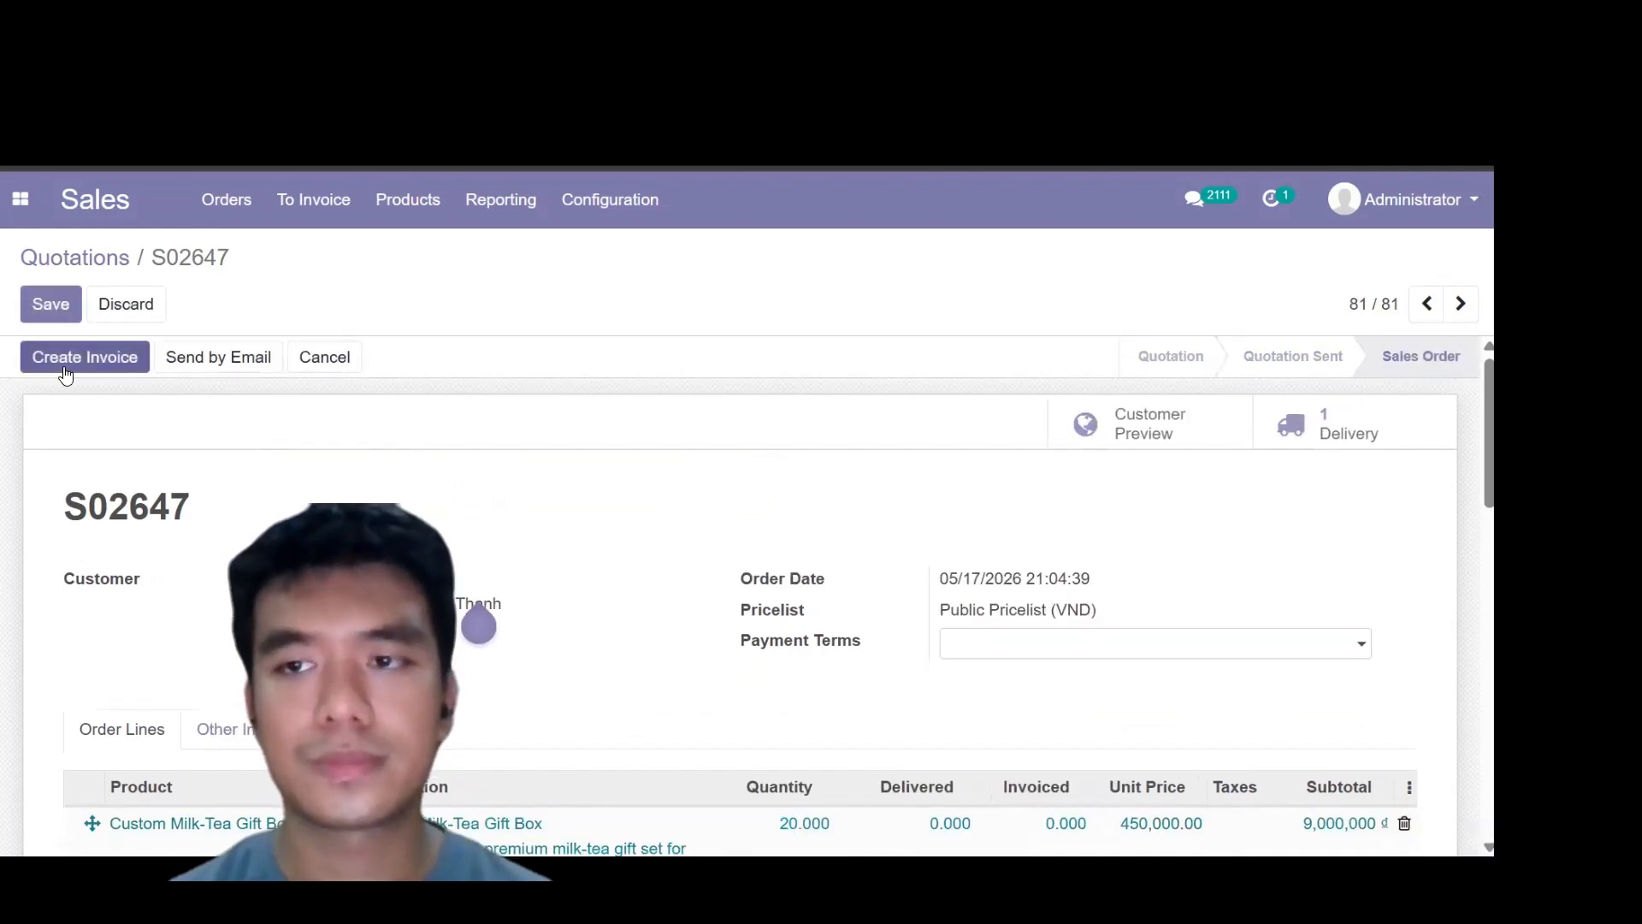
View the delivery linked to the sales order, return to the order and check its delivered and invoiced quantities
{"action": "left_click", "coordinate": [1313, 445]}
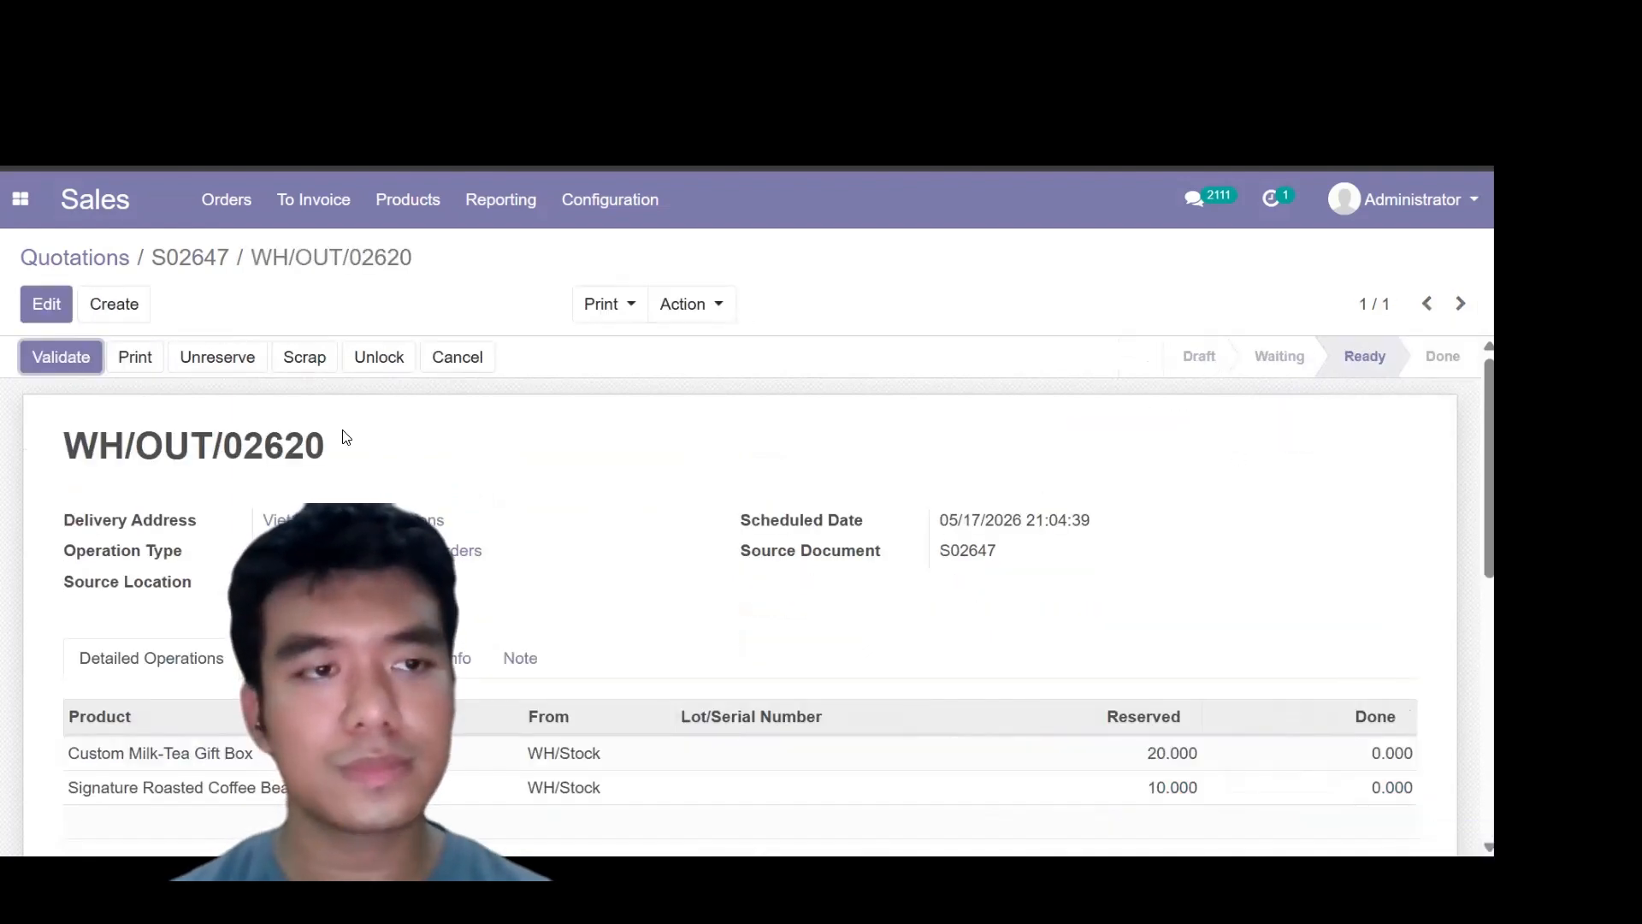
{"action": "left_click", "coordinate": [205, 262]}
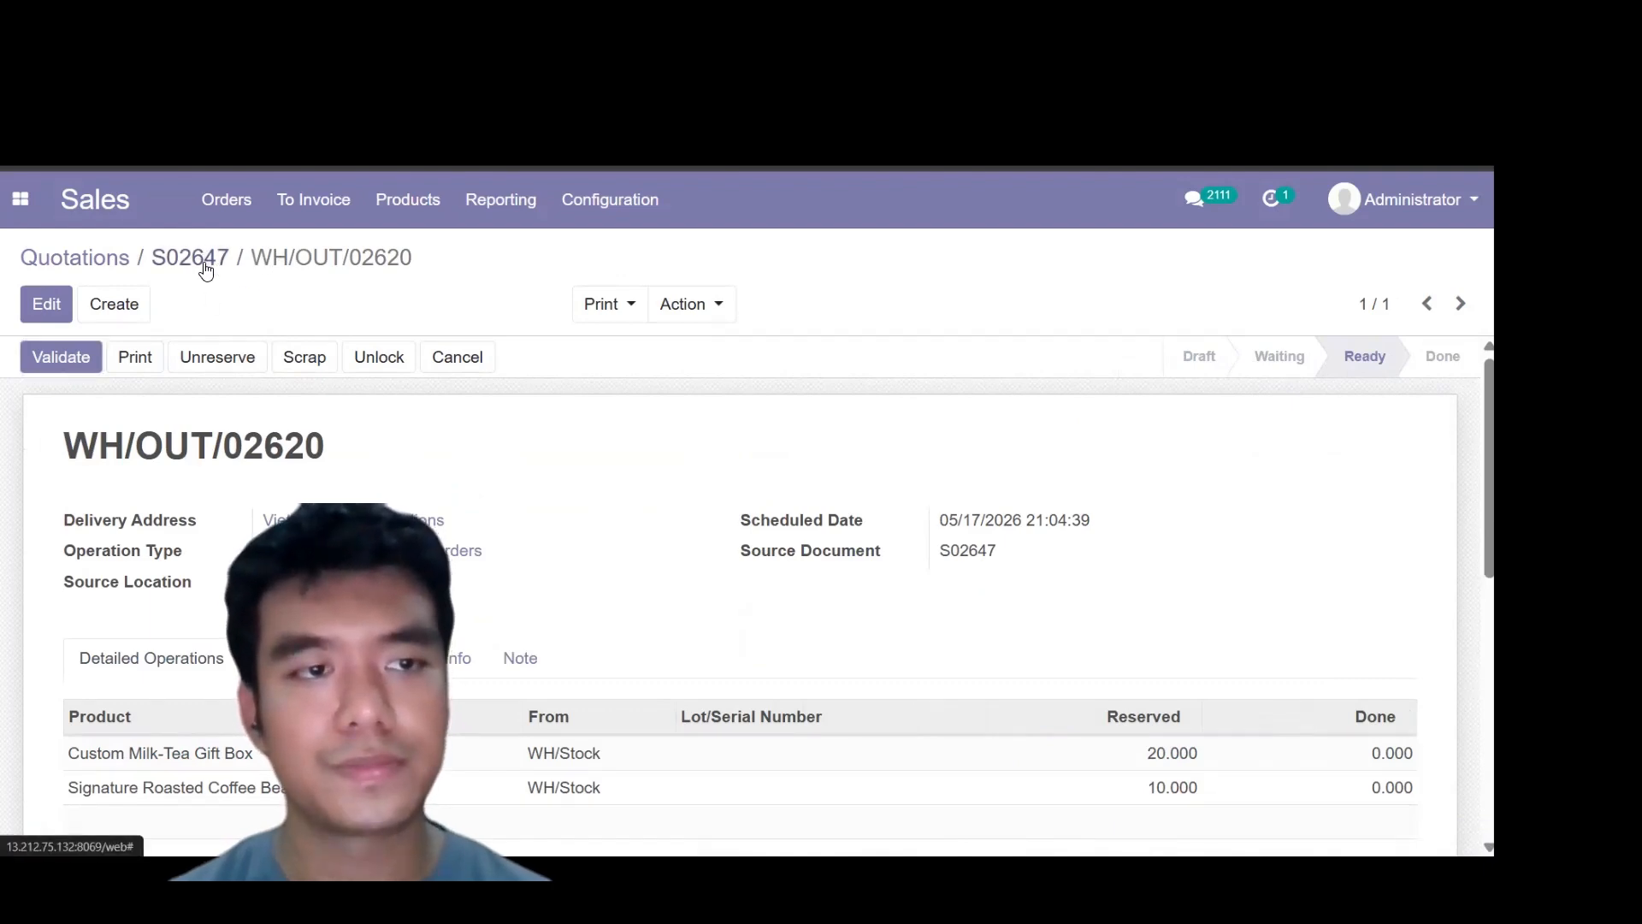
{"action": "scroll", "coordinate": [582, 556], "scroll_direction": "down", "scroll_amount": 3}
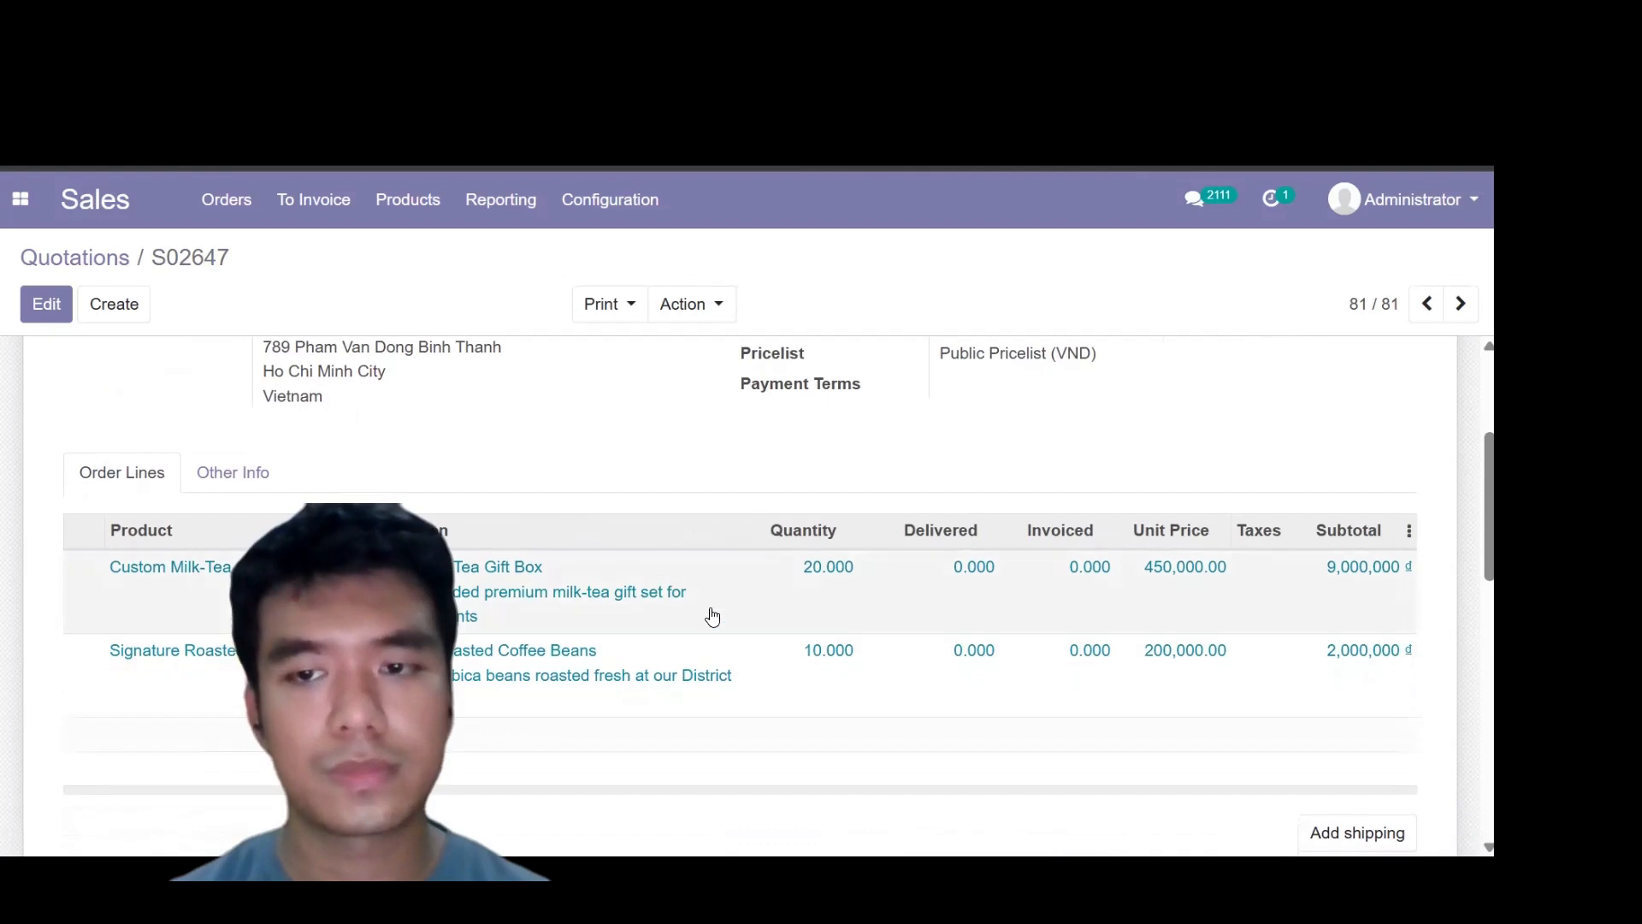
{"action": "scroll", "coordinate": [714, 614], "scroll_direction": "up", "scroll_amount": 2}
{"action": "scroll", "coordinate": [714, 614], "scroll_direction": "up", "scroll_amount": 2}
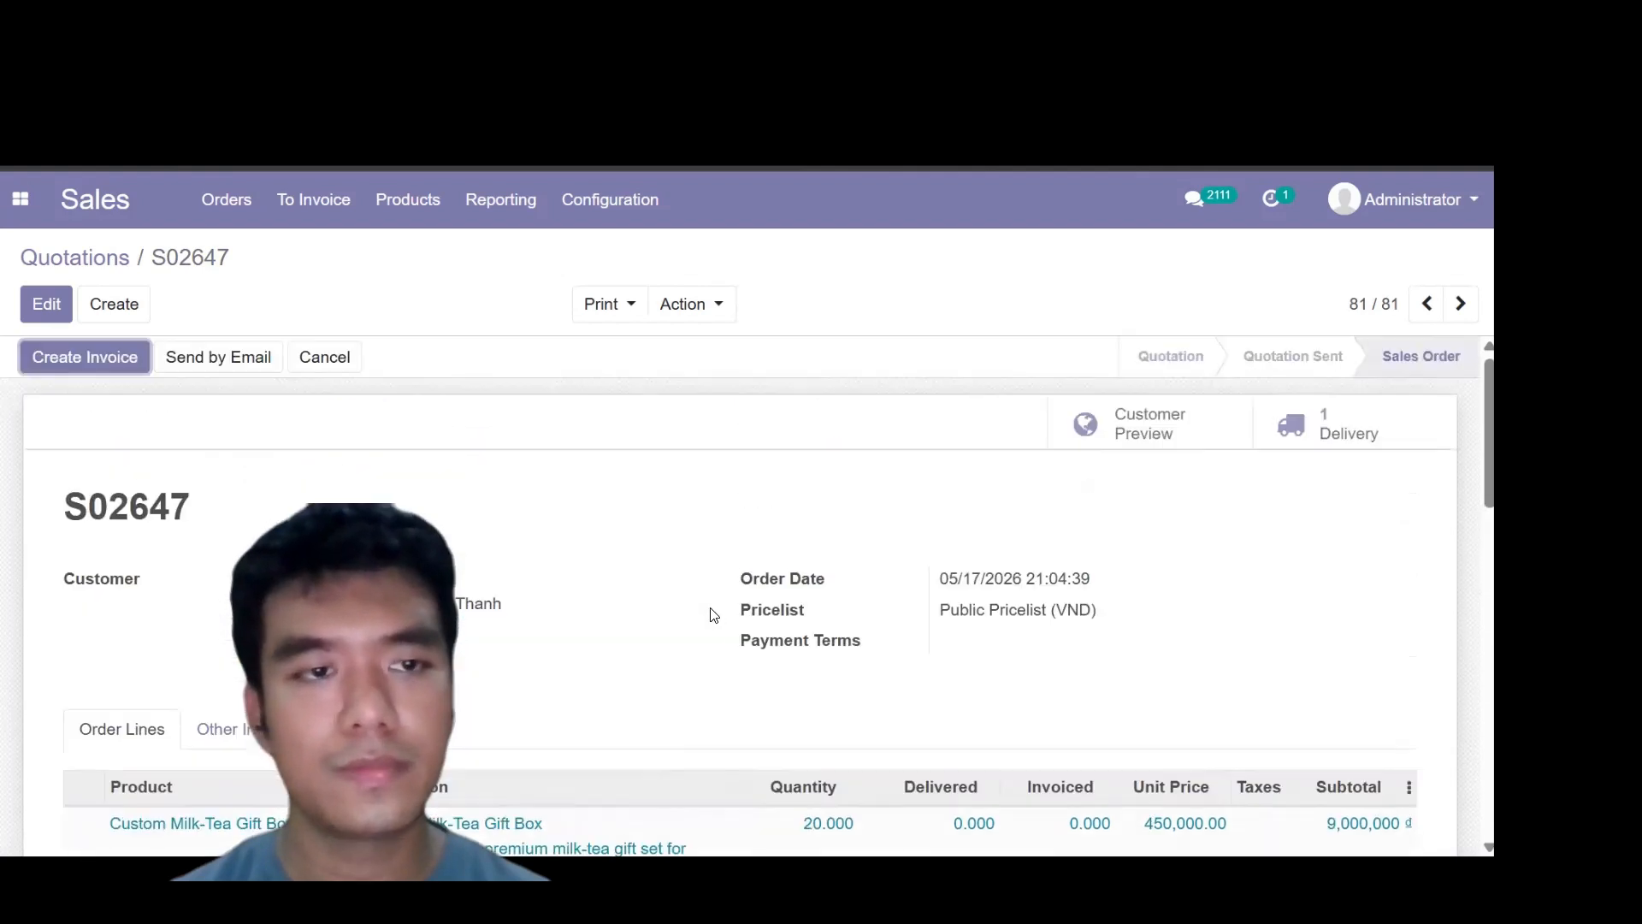
Reopen the linked delivery order and inspect the operation details of the Custom Milk-Tea Gift Box line
{"action": "left_click", "coordinate": [1315, 445]}
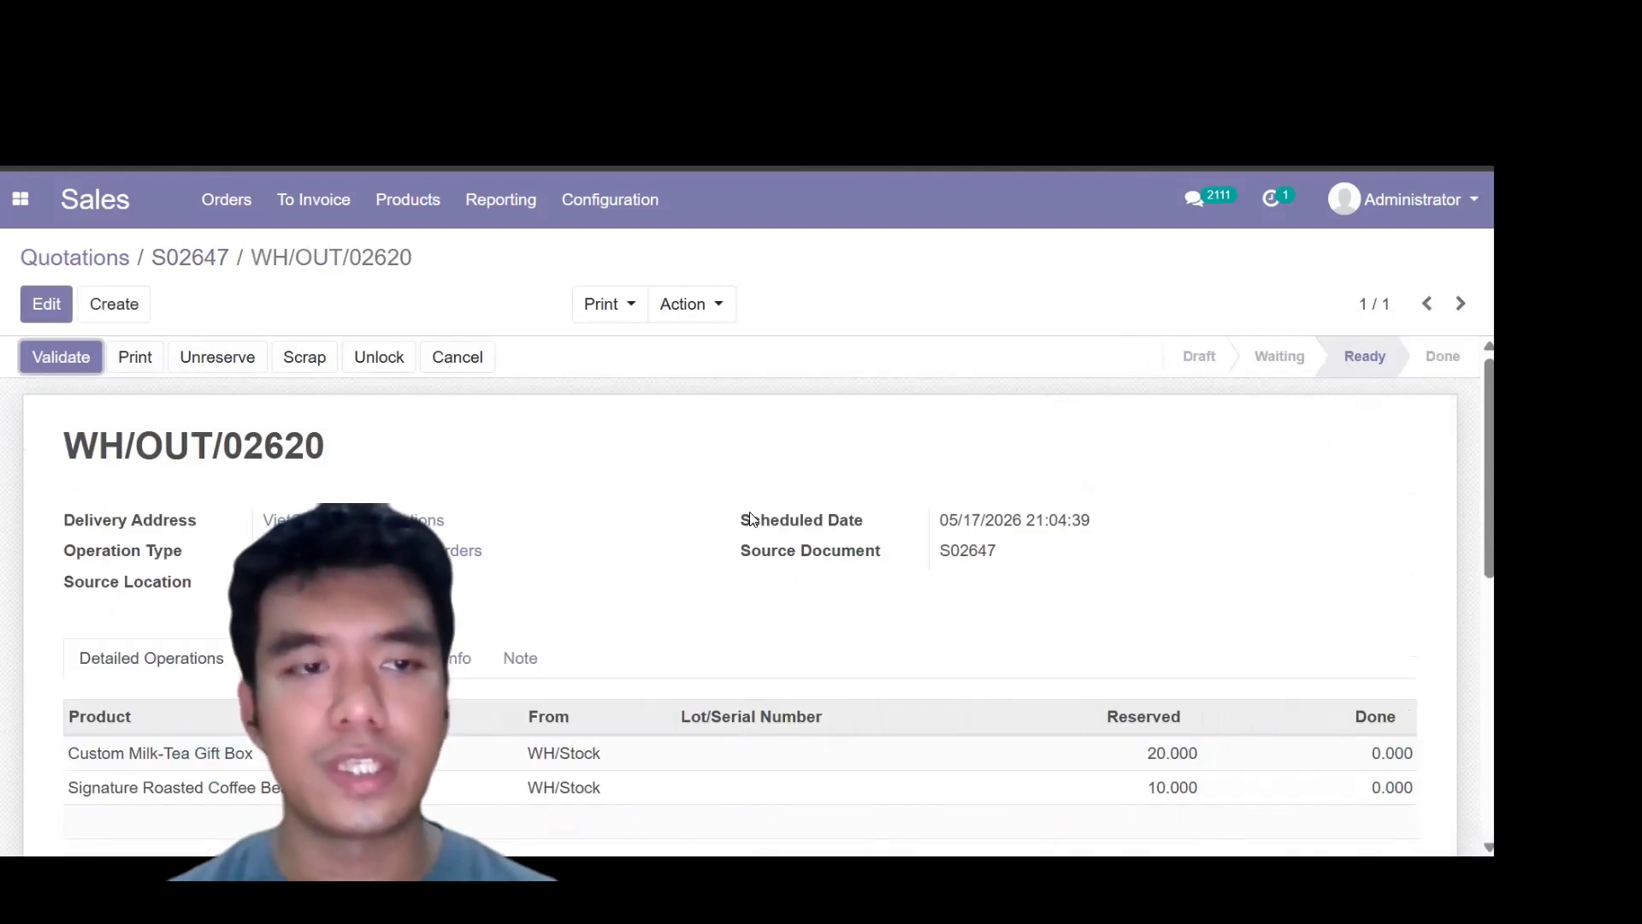
{"action": "scroll", "coordinate": [395, 494], "scroll_direction": "down", "scroll_amount": 1}
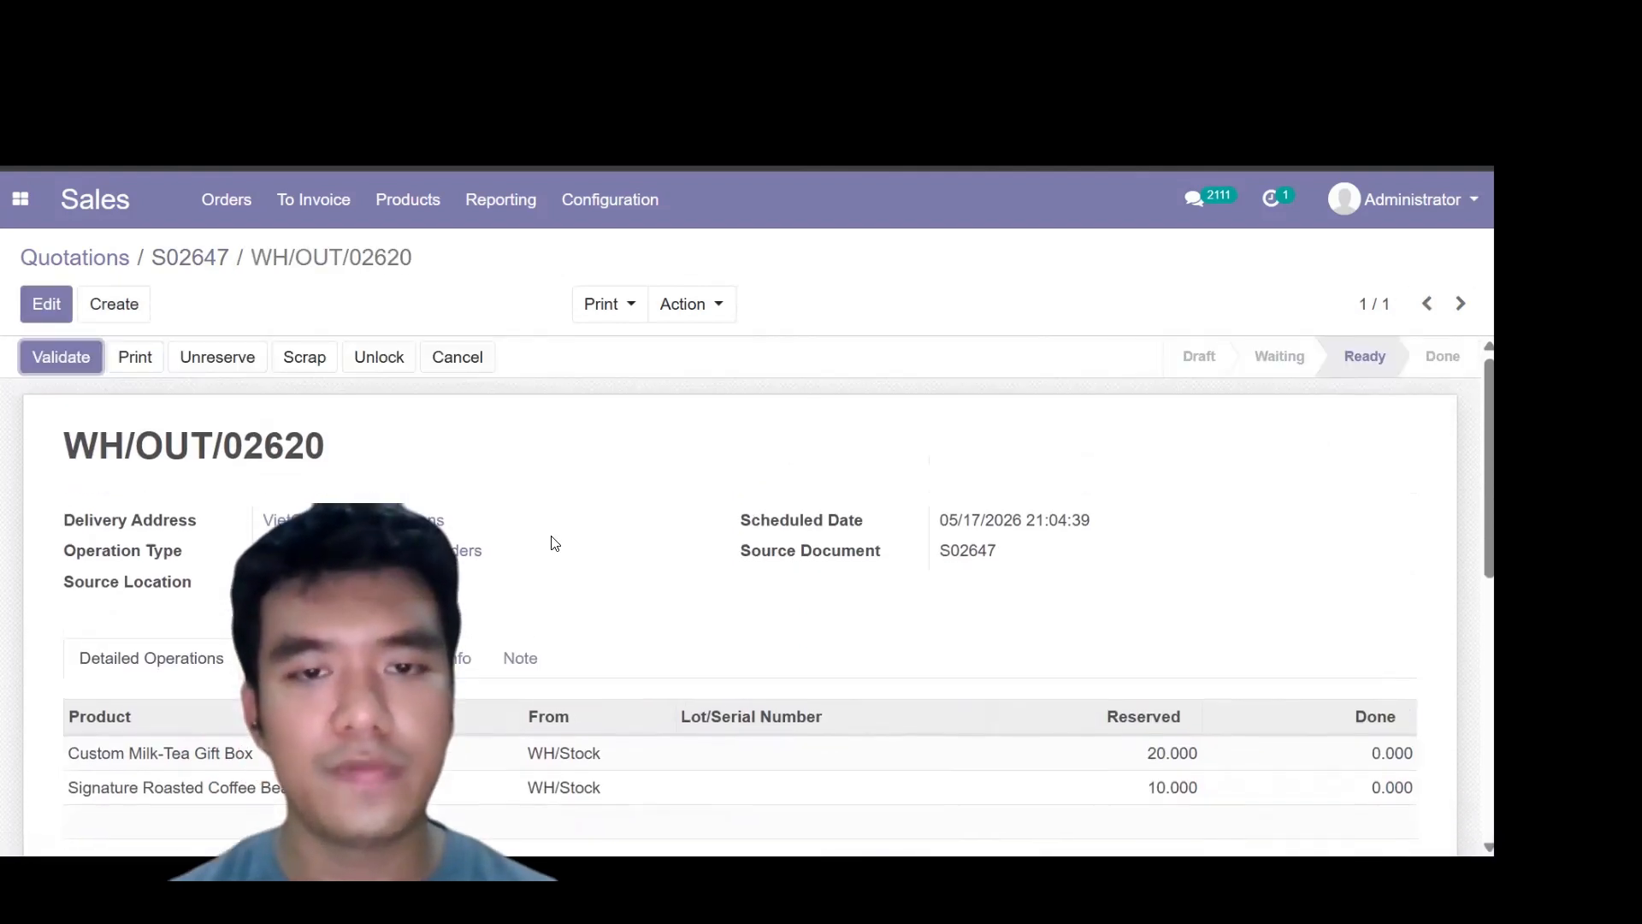
{"action": "scroll", "coordinate": [741, 632], "scroll_direction": "down", "scroll_amount": 2}
{"action": "left_click", "coordinate": [1376, 643]}
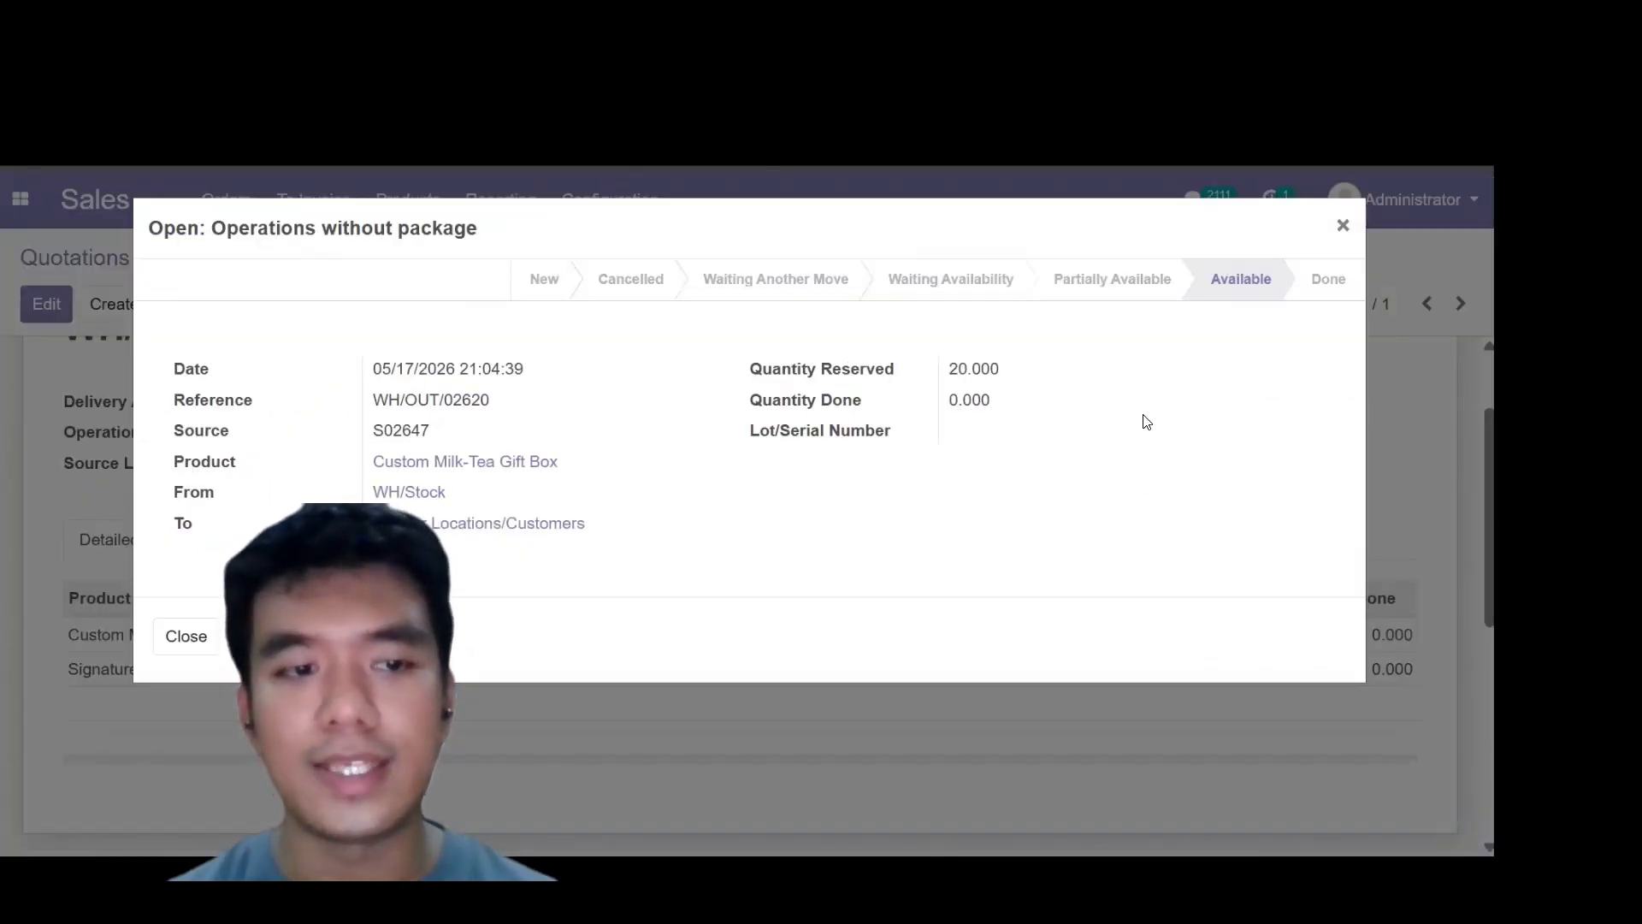
{"action": "left_click", "coordinate": [183, 646]}
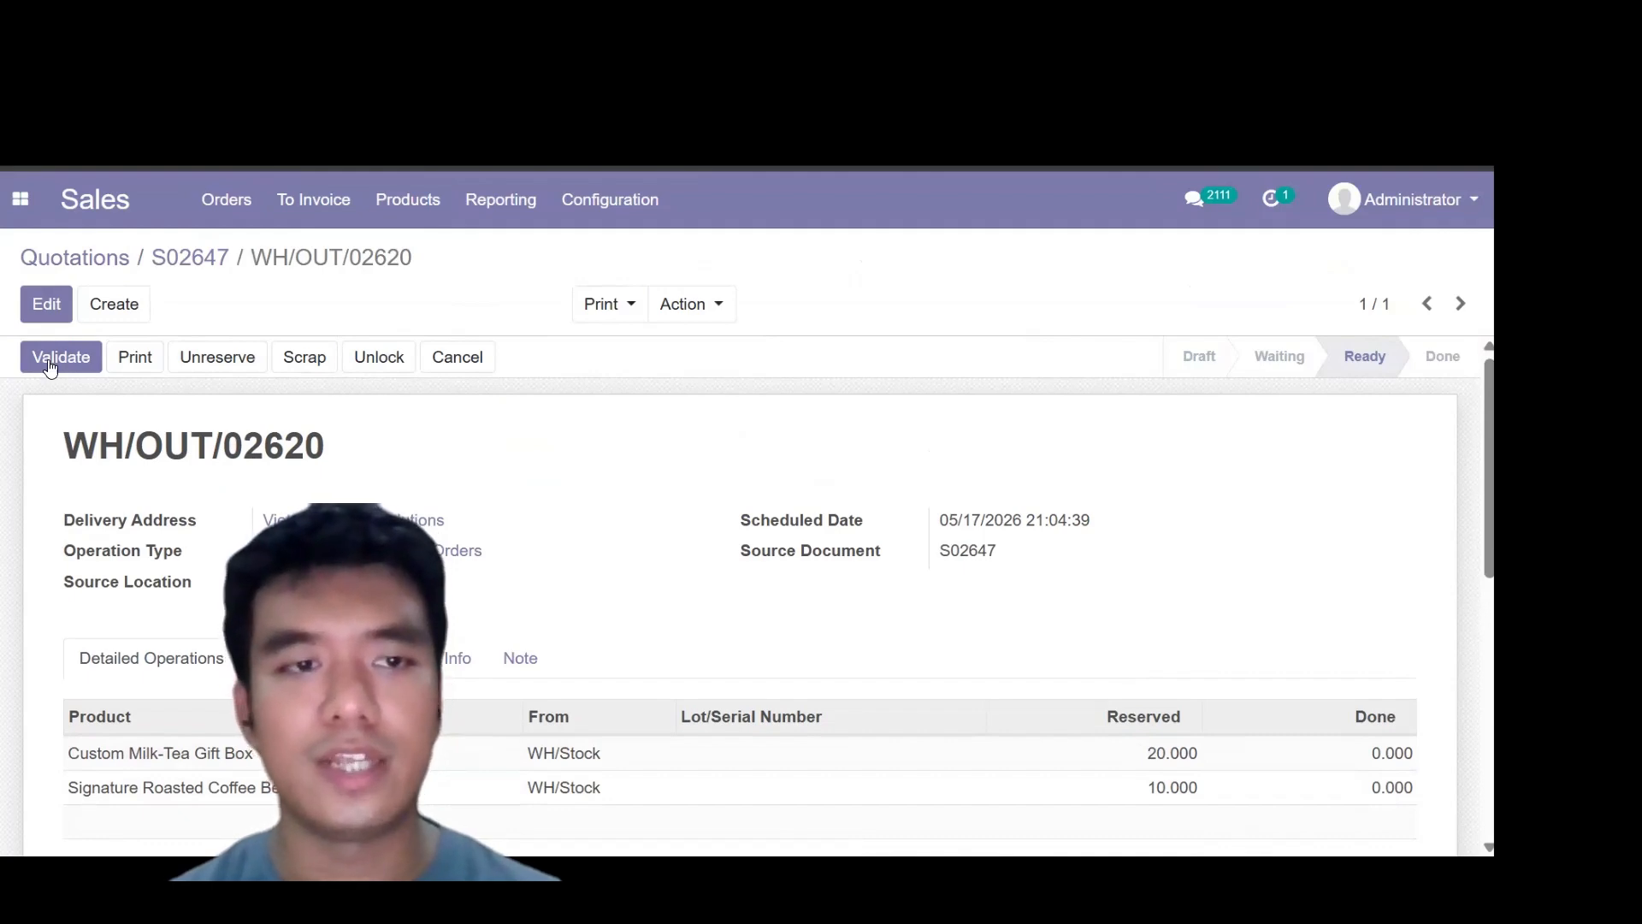
Validate the delivery order for the gift boxes and coffee beans and confirm the transfer
{"action": "left_click", "coordinate": [53, 368]}
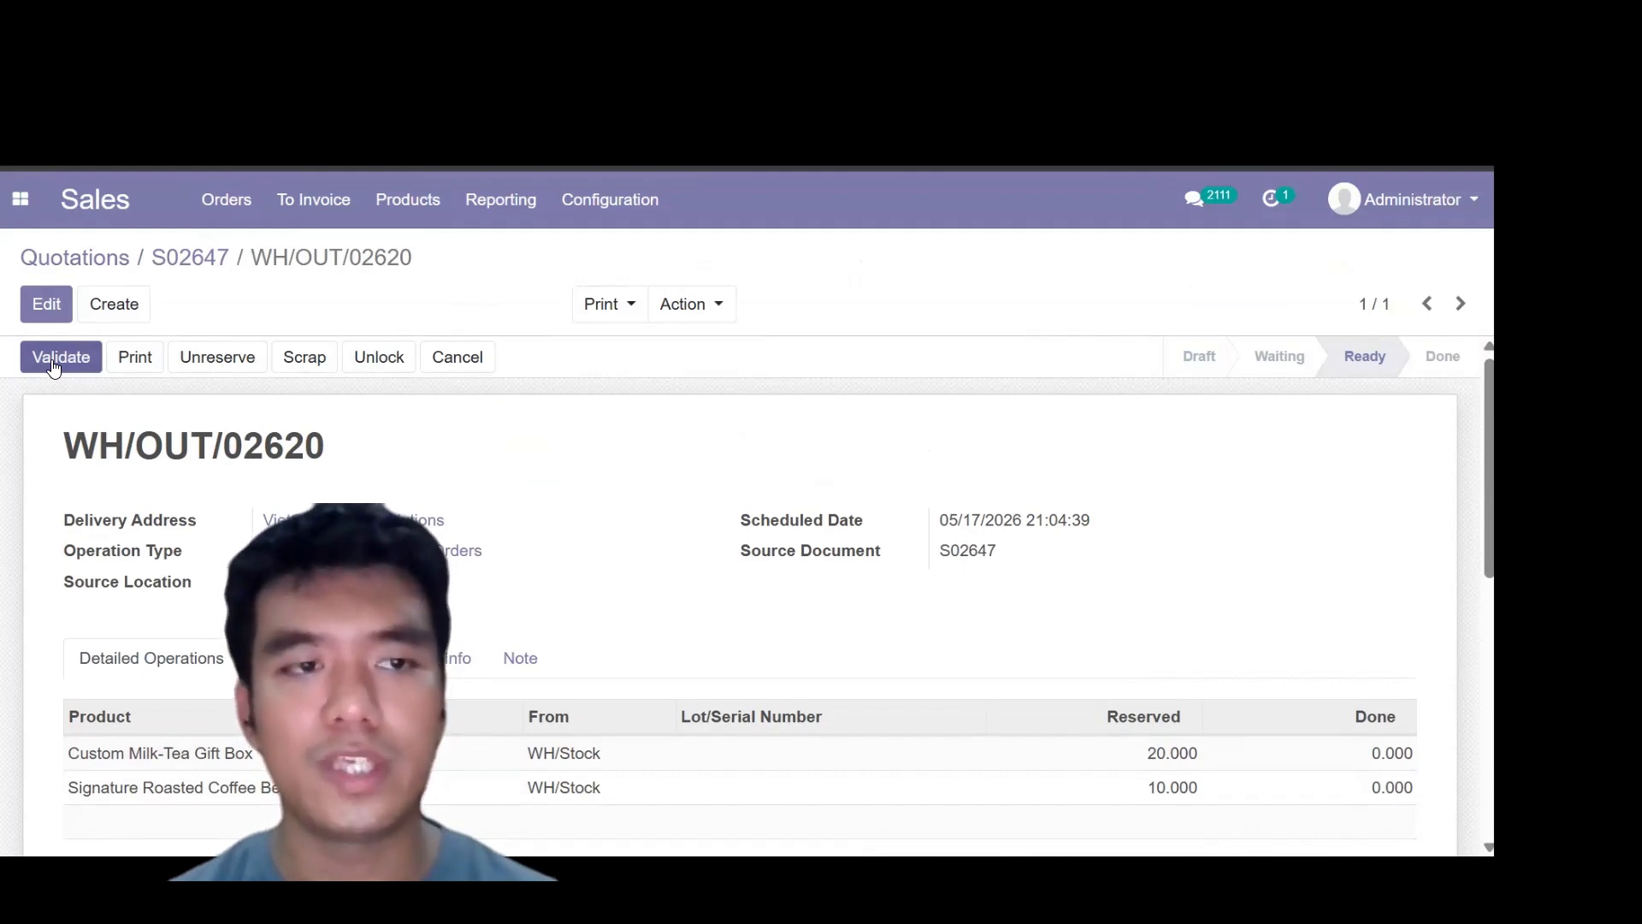
{"action": "left_click", "coordinate": [53, 359]}
{"action": "left_click", "coordinate": [179, 444]}
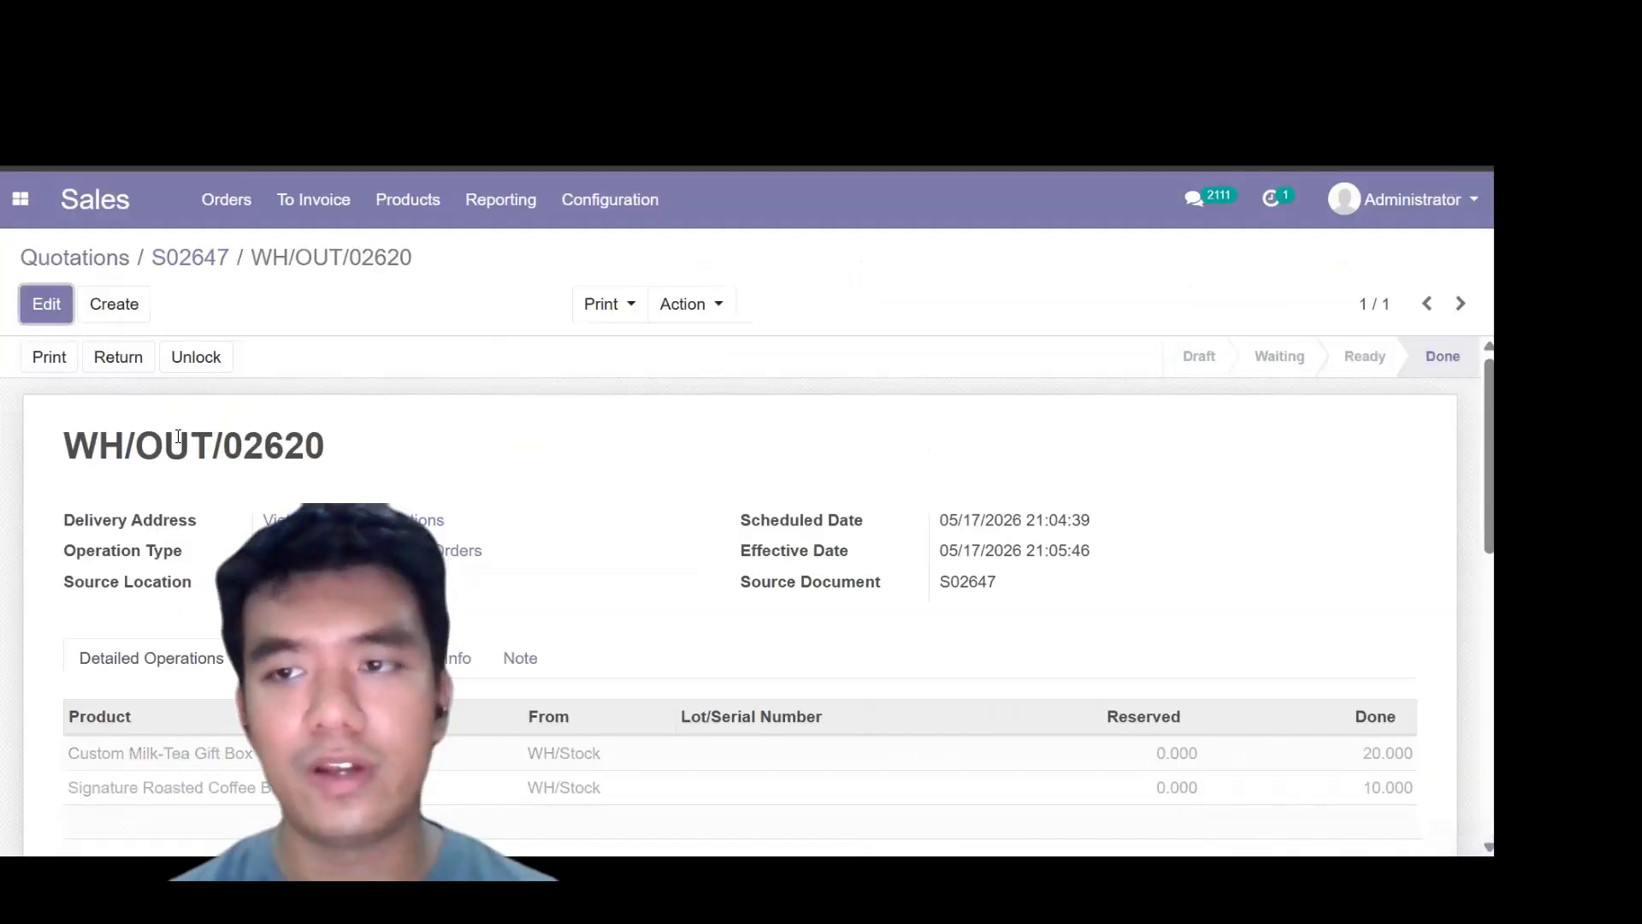
{"action": "mouse_move", "coordinate": [1370, 381]}
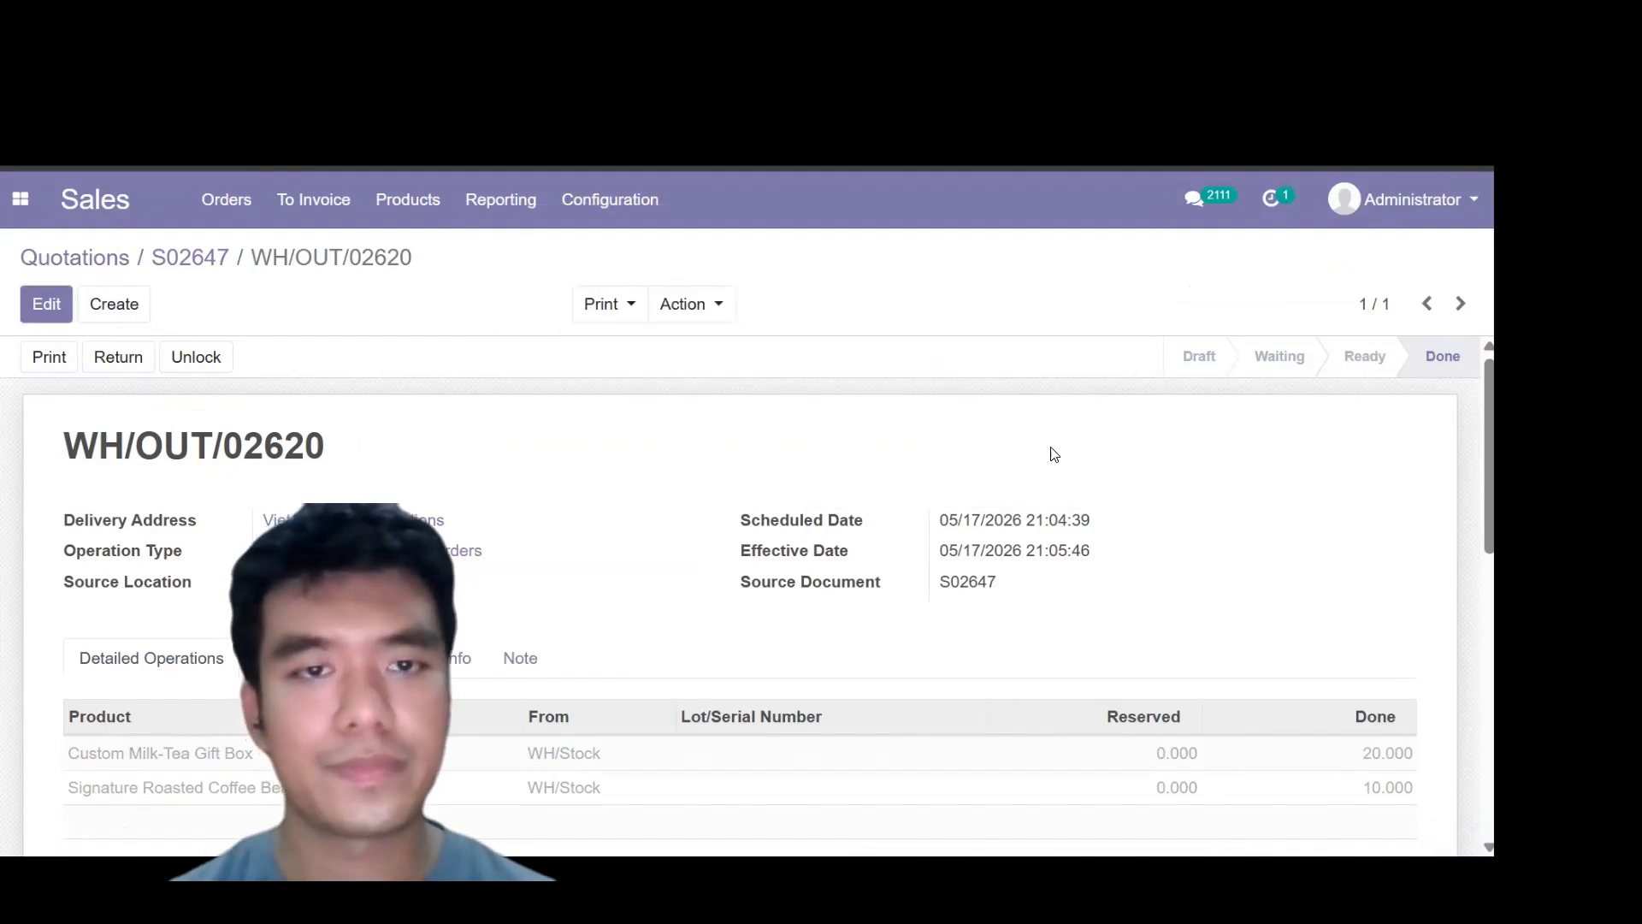
Return to sales order S02647 and create a regular invoice from it, opening the draft
{"action": "left_click", "coordinate": [192, 268]}
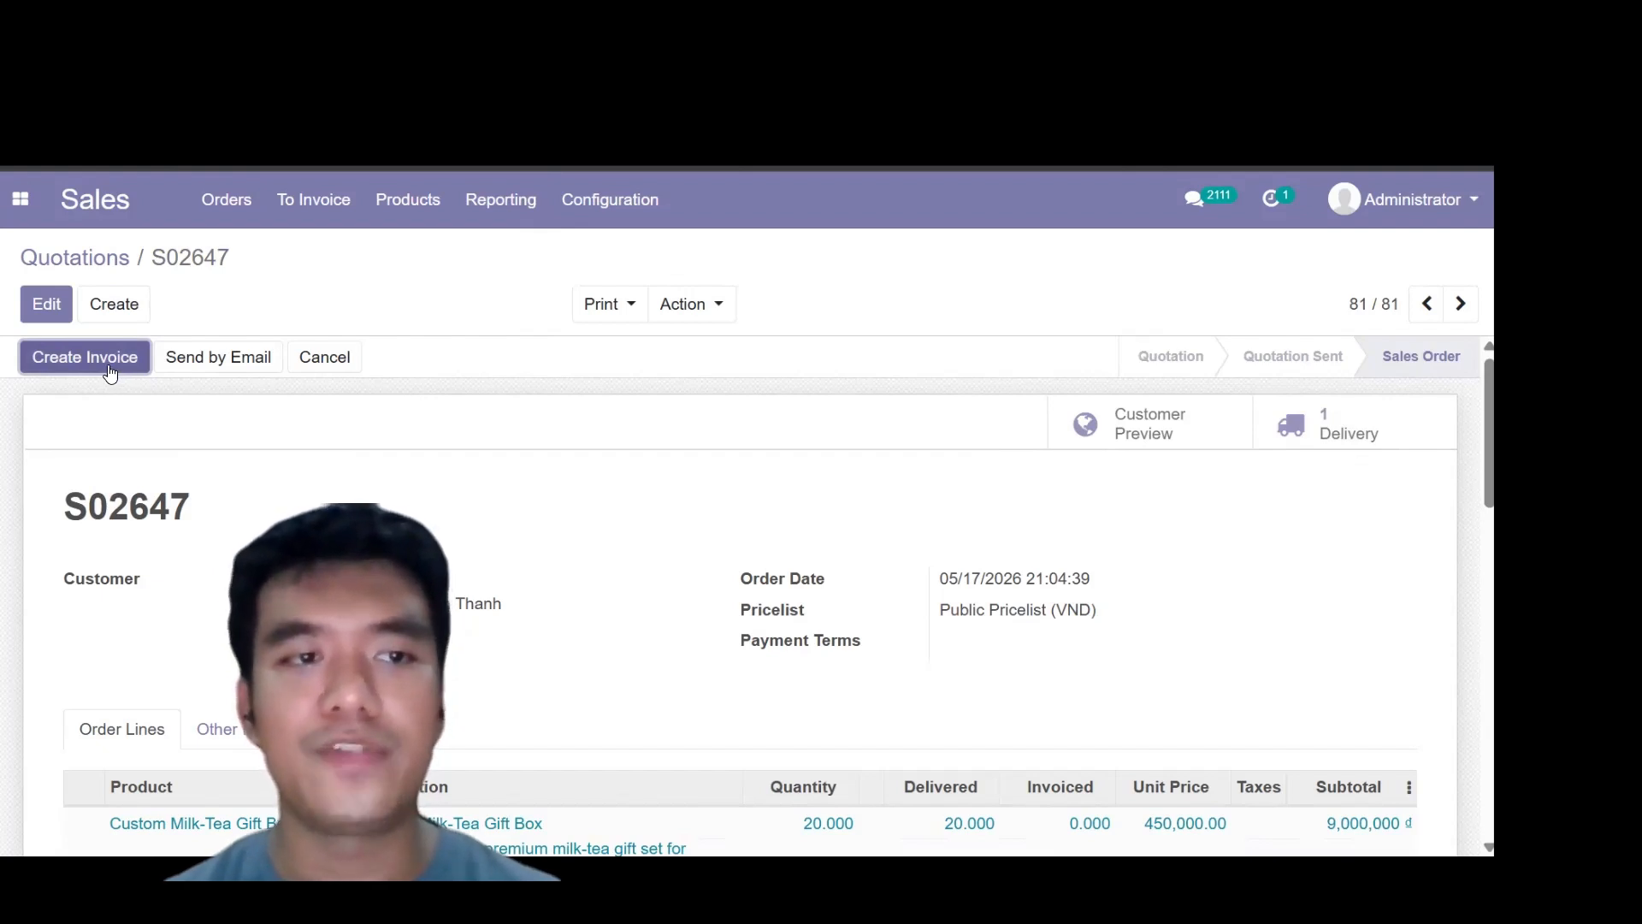
{"action": "left_click", "coordinate": [84, 357]}
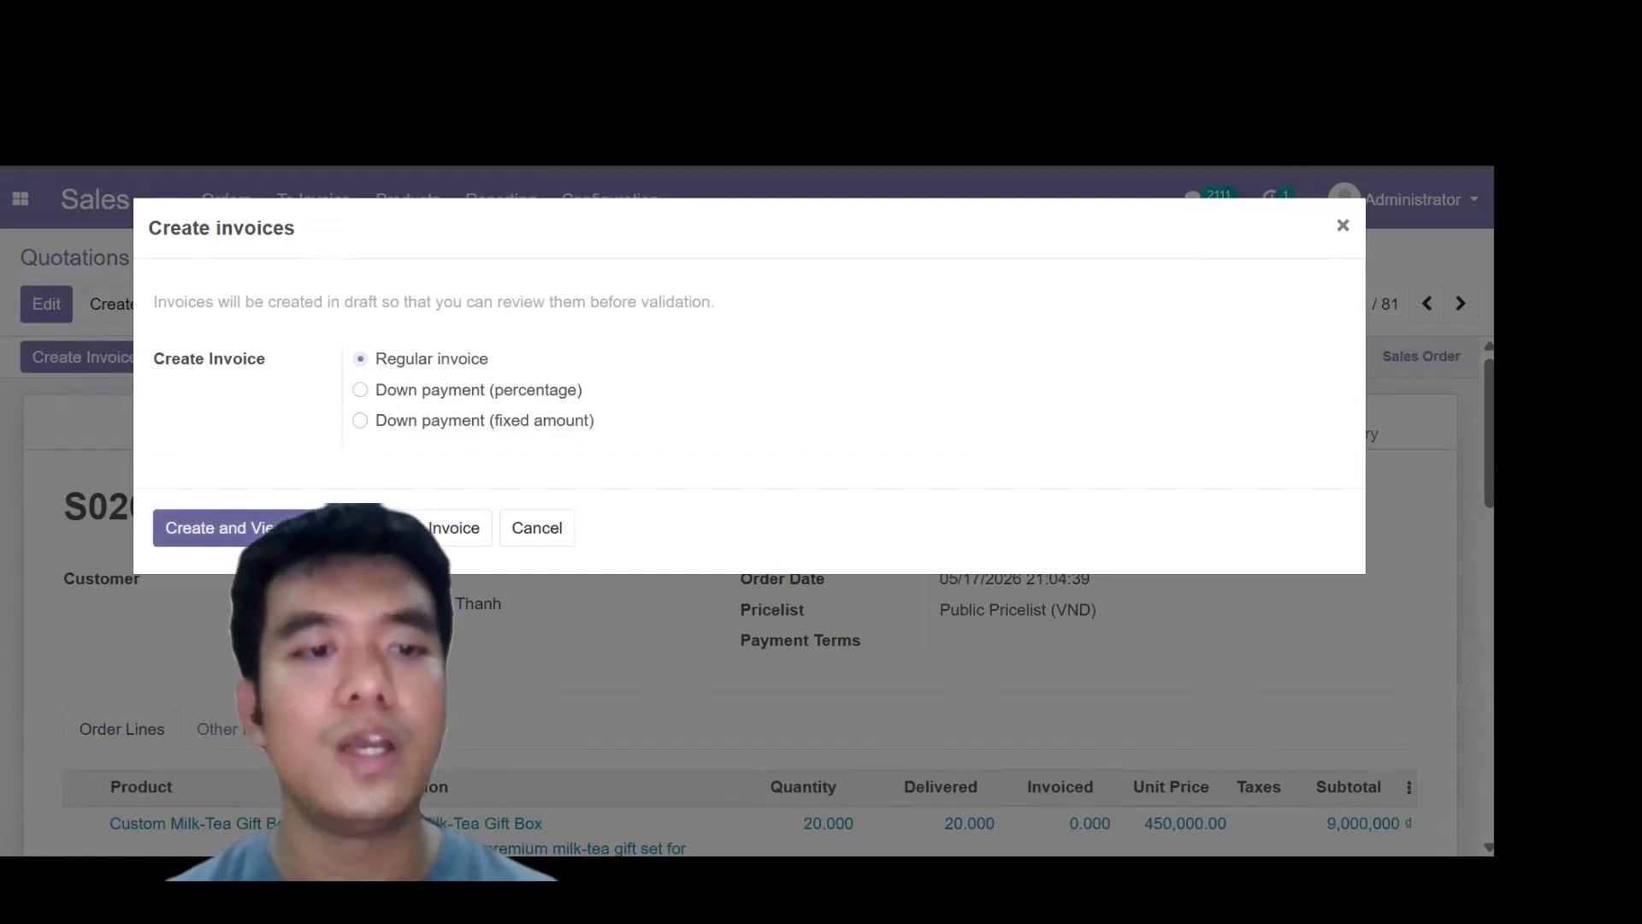
{"action": "left_click", "coordinate": [300, 530]}
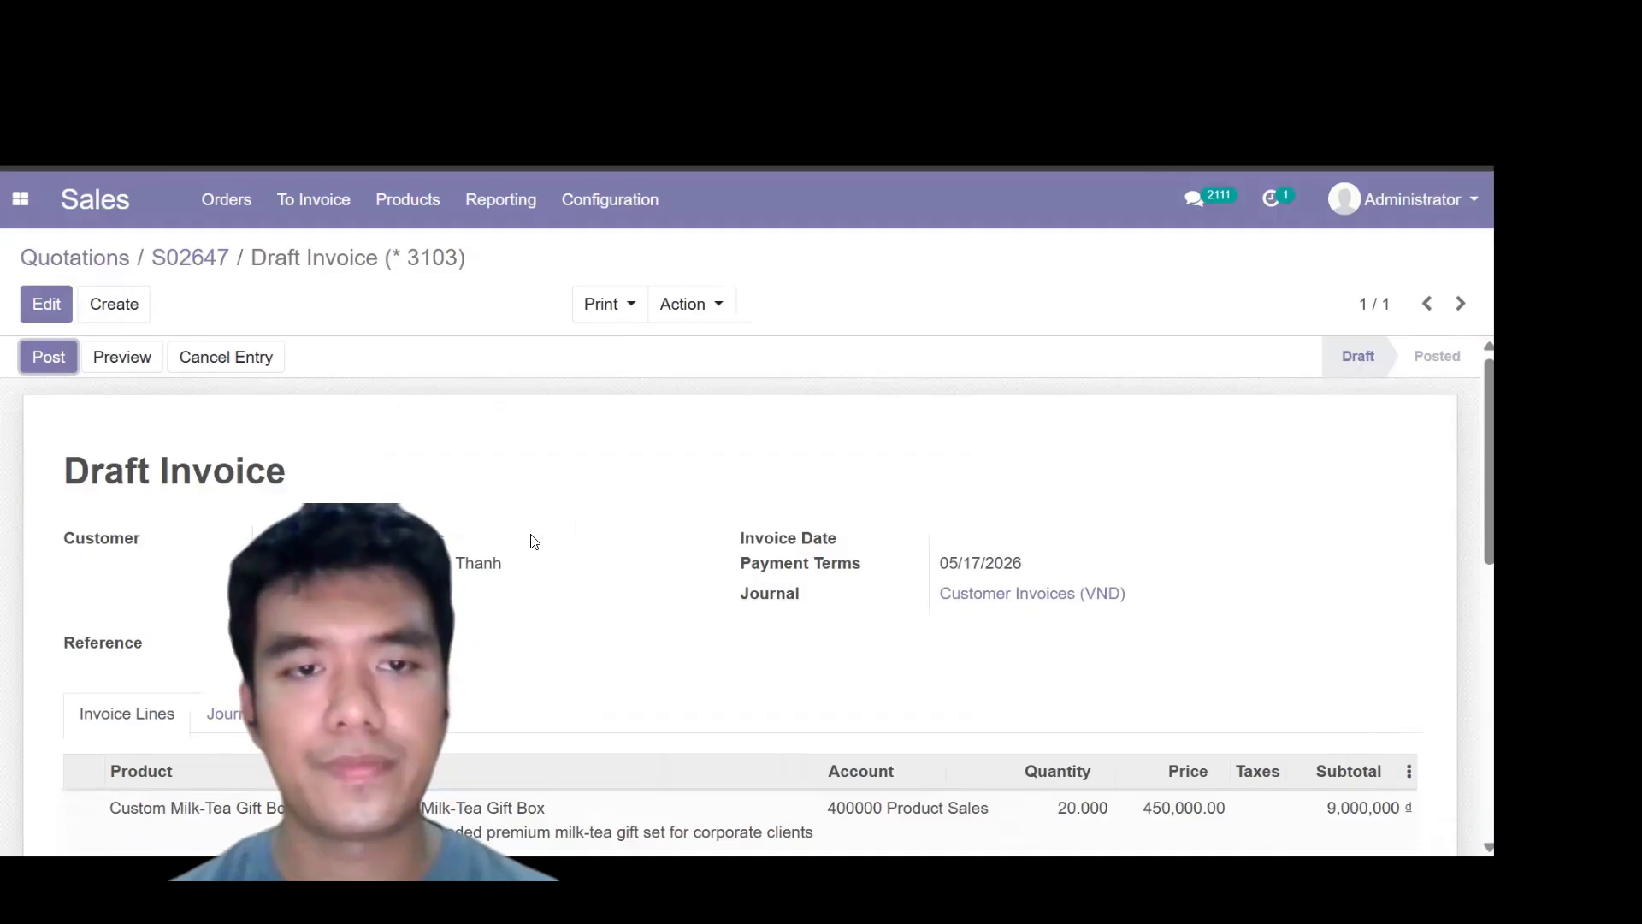
Review the draft invoice's header, product lines and total, and post the invoice
{"action": "scroll", "coordinate": [776, 562], "scroll_direction": "down", "scroll_amount": 1}
{"action": "scroll", "coordinate": [776, 562], "scroll_direction": "up", "scroll_amount": 1}
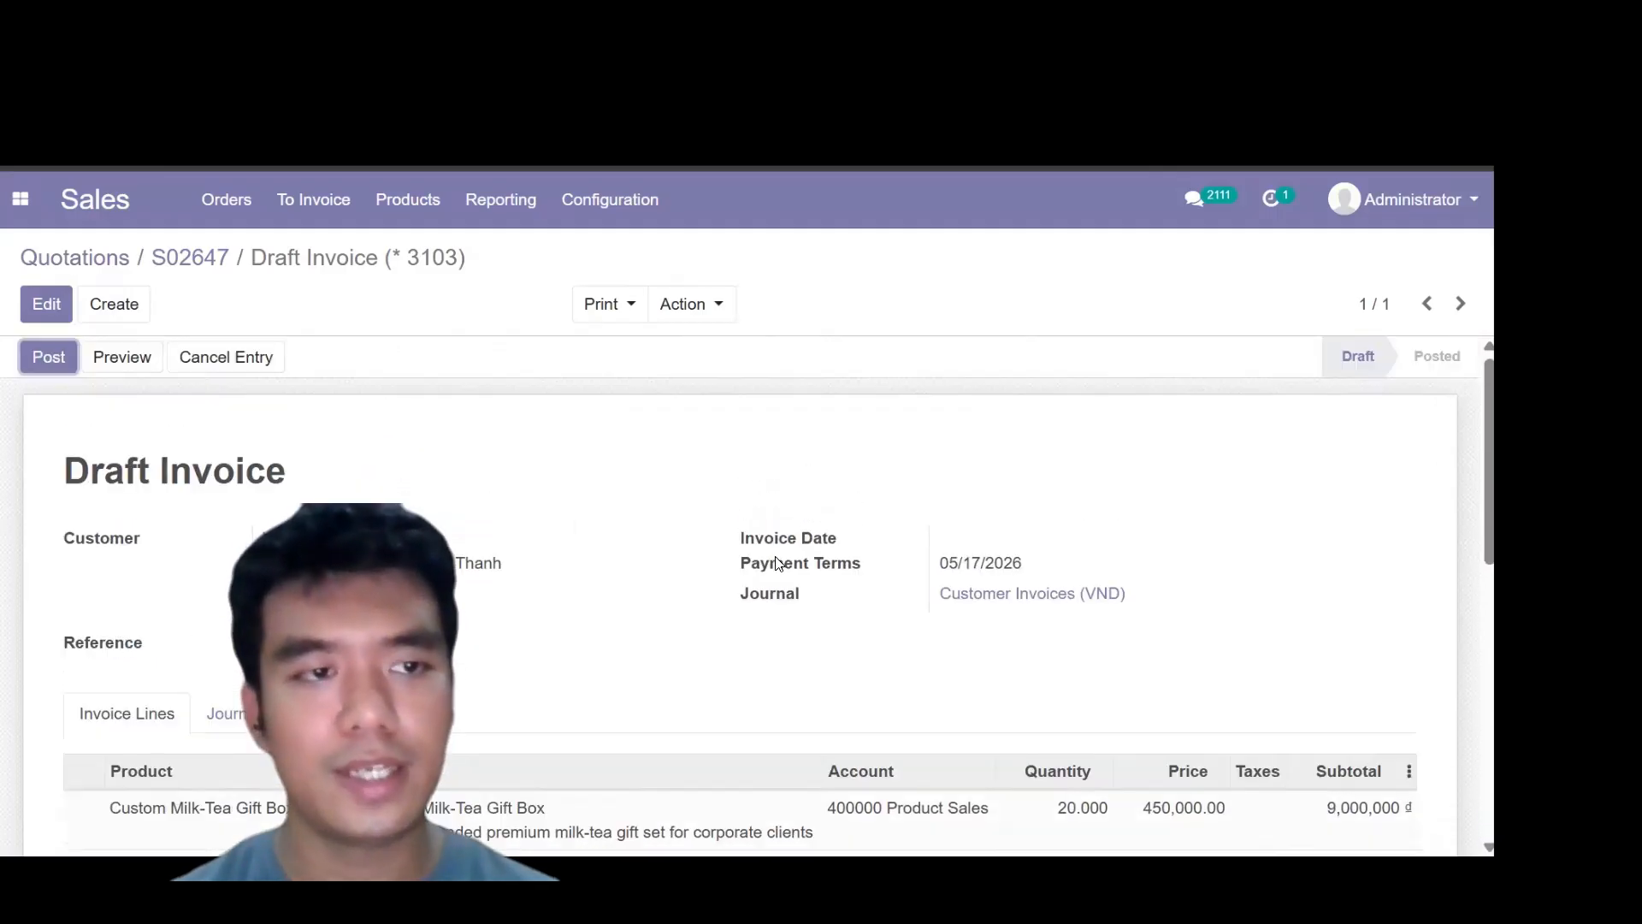
{"action": "scroll", "coordinate": [1067, 539], "scroll_direction": "down", "scroll_amount": 1}
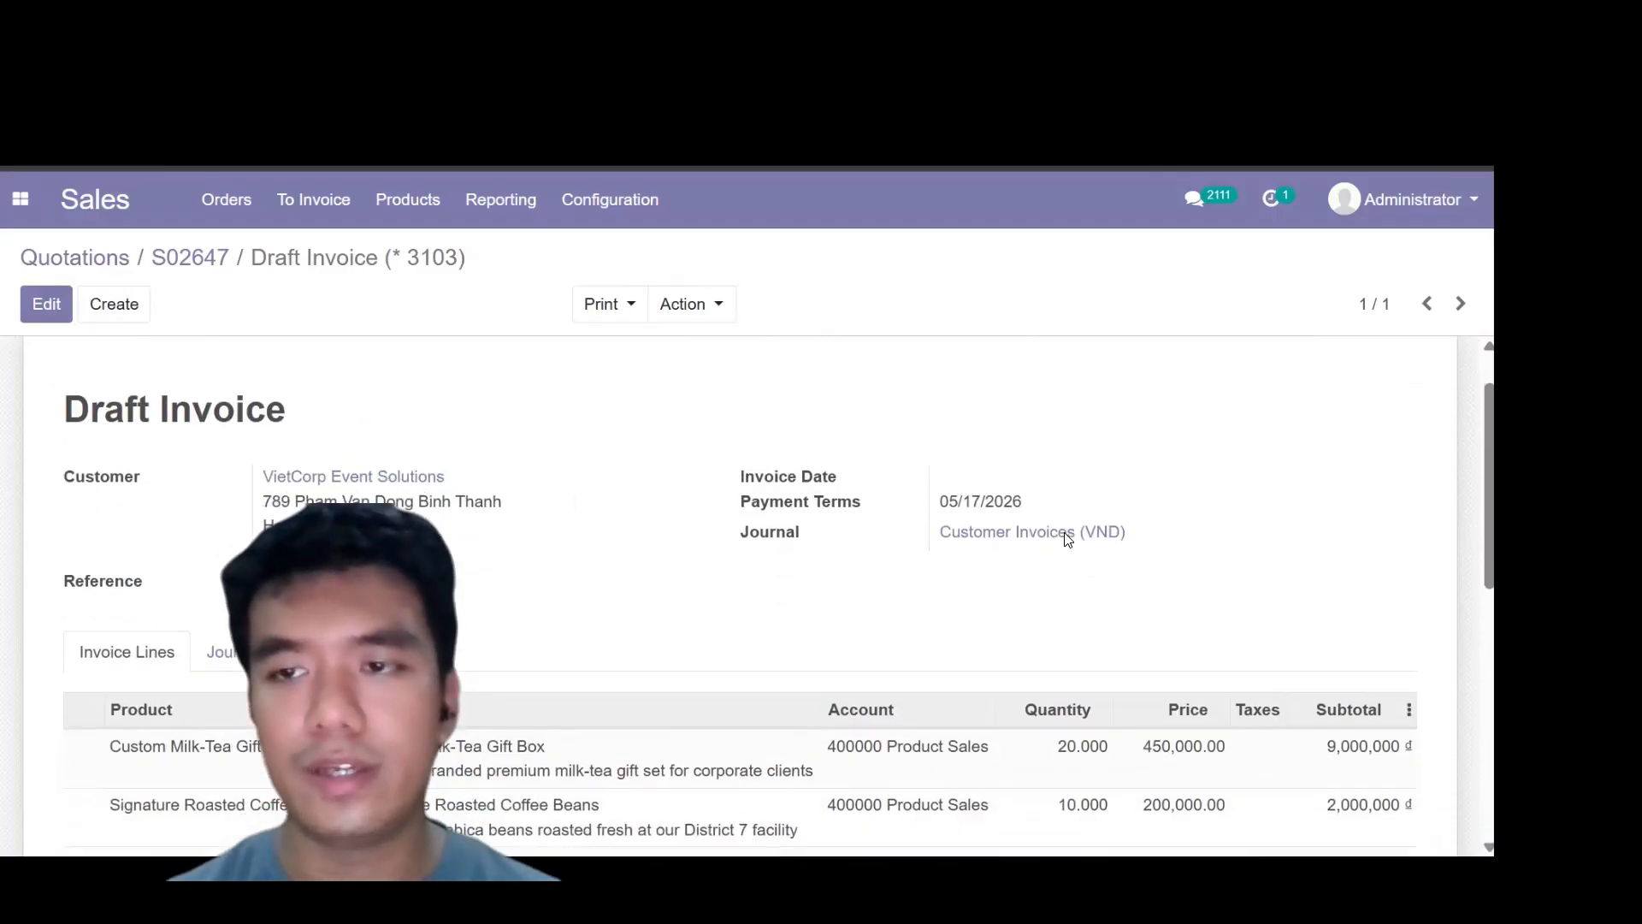
{"action": "scroll", "coordinate": [846, 582], "scroll_direction": "down", "scroll_amount": 2}
{"action": "scroll", "coordinate": [821, 605], "scroll_direction": "down", "scroll_amount": 2}
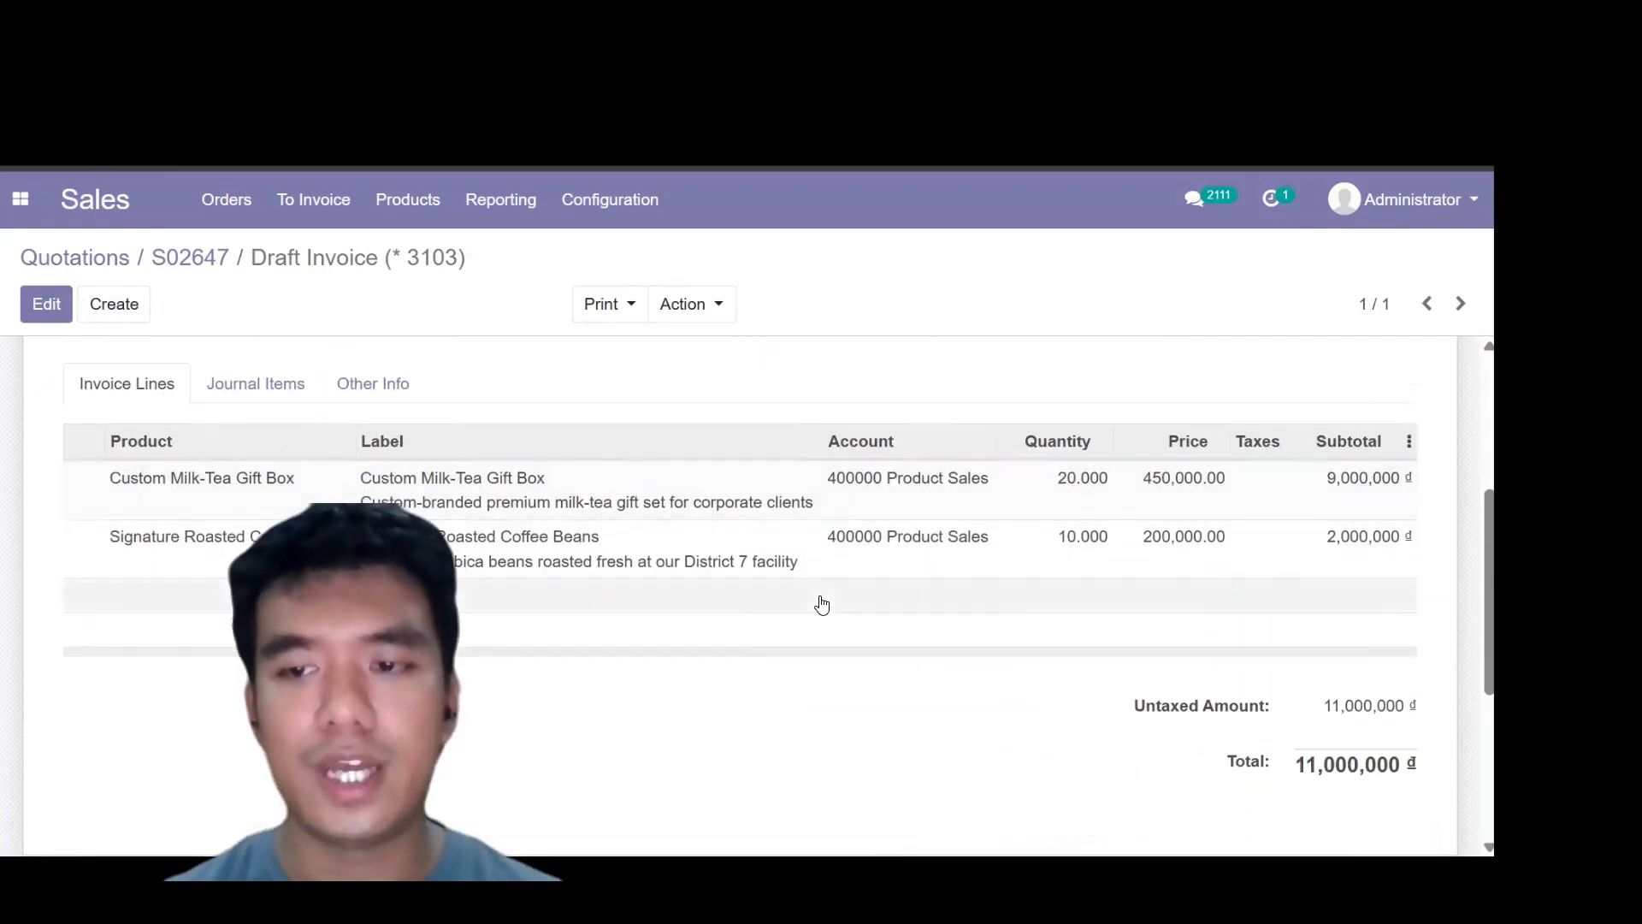
{"action": "scroll", "coordinate": [821, 605], "scroll_direction": "up", "scroll_amount": 2}
{"action": "scroll", "coordinate": [822, 605], "scroll_direction": "up", "scroll_amount": 2}
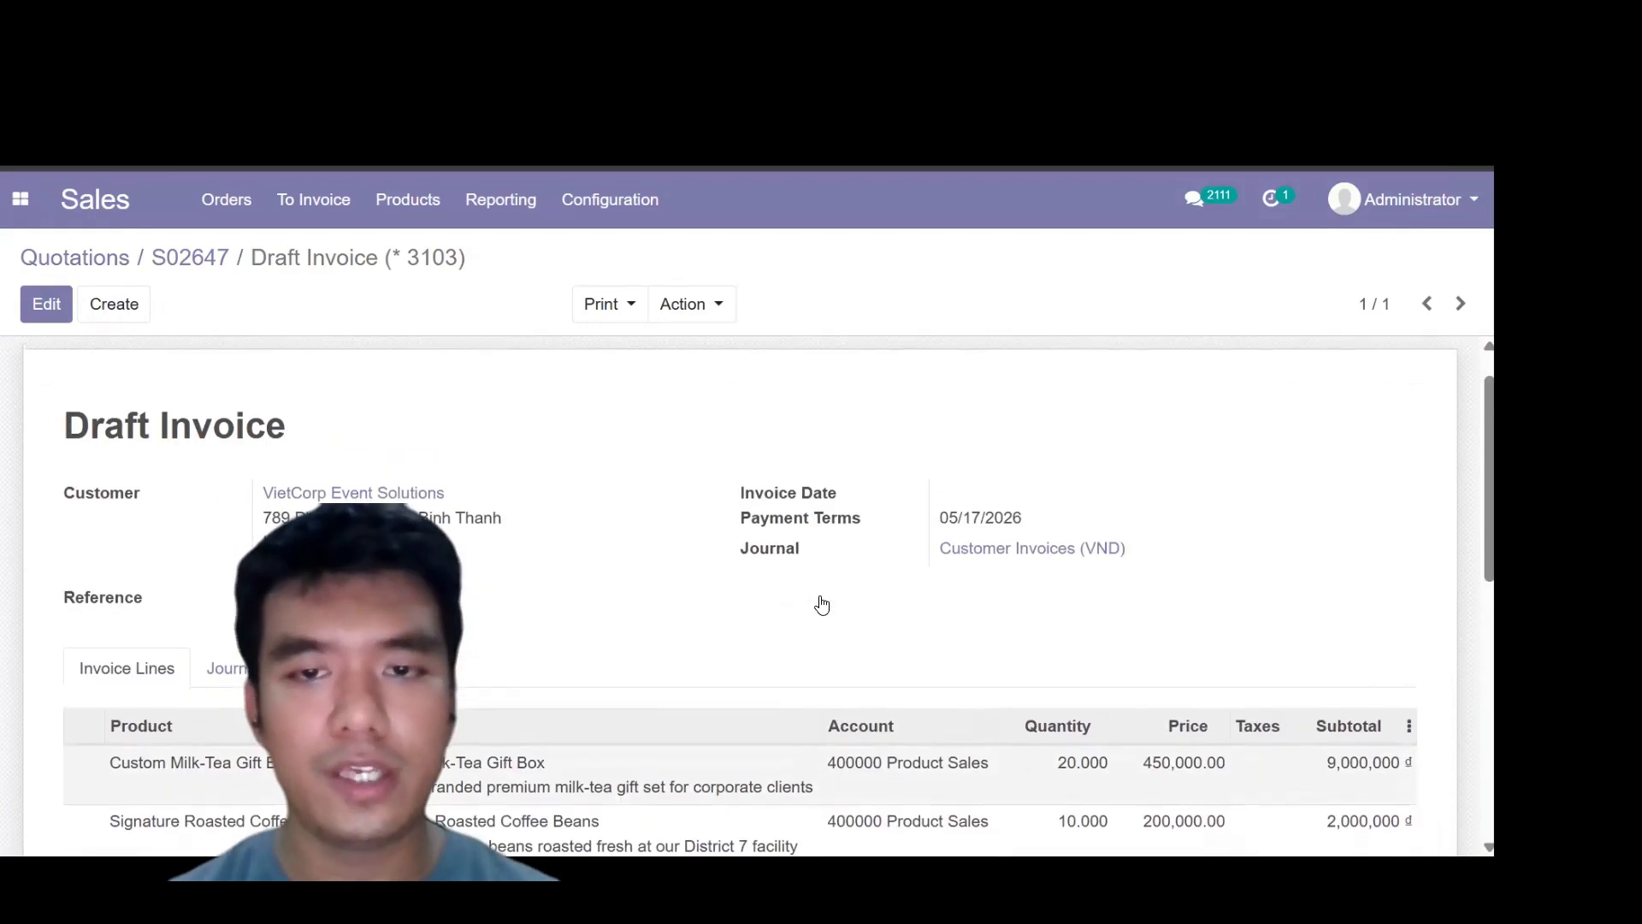
{"action": "scroll", "coordinate": [576, 568], "scroll_direction": "up", "scroll_amount": 1}
{"action": "left_click", "coordinate": [57, 357]}
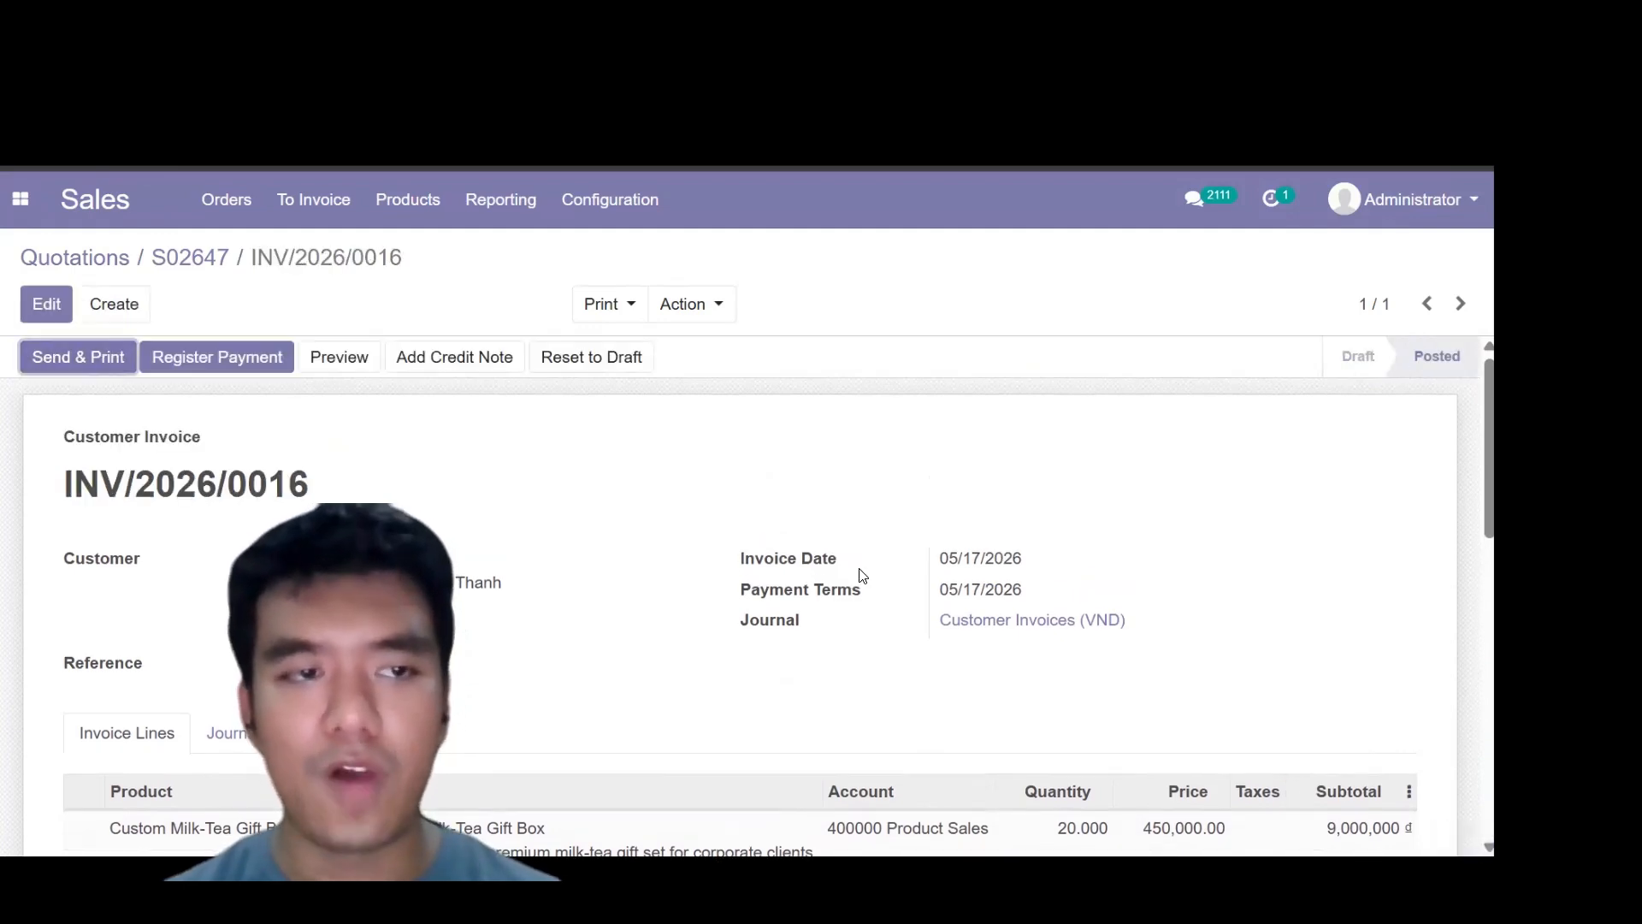
Email and print the posted invoice for VietCorp Event Solutions and register its 11,000,000 ₫ payment in the Banking (VND) journal
{"action": "left_click", "coordinate": [84, 368]}
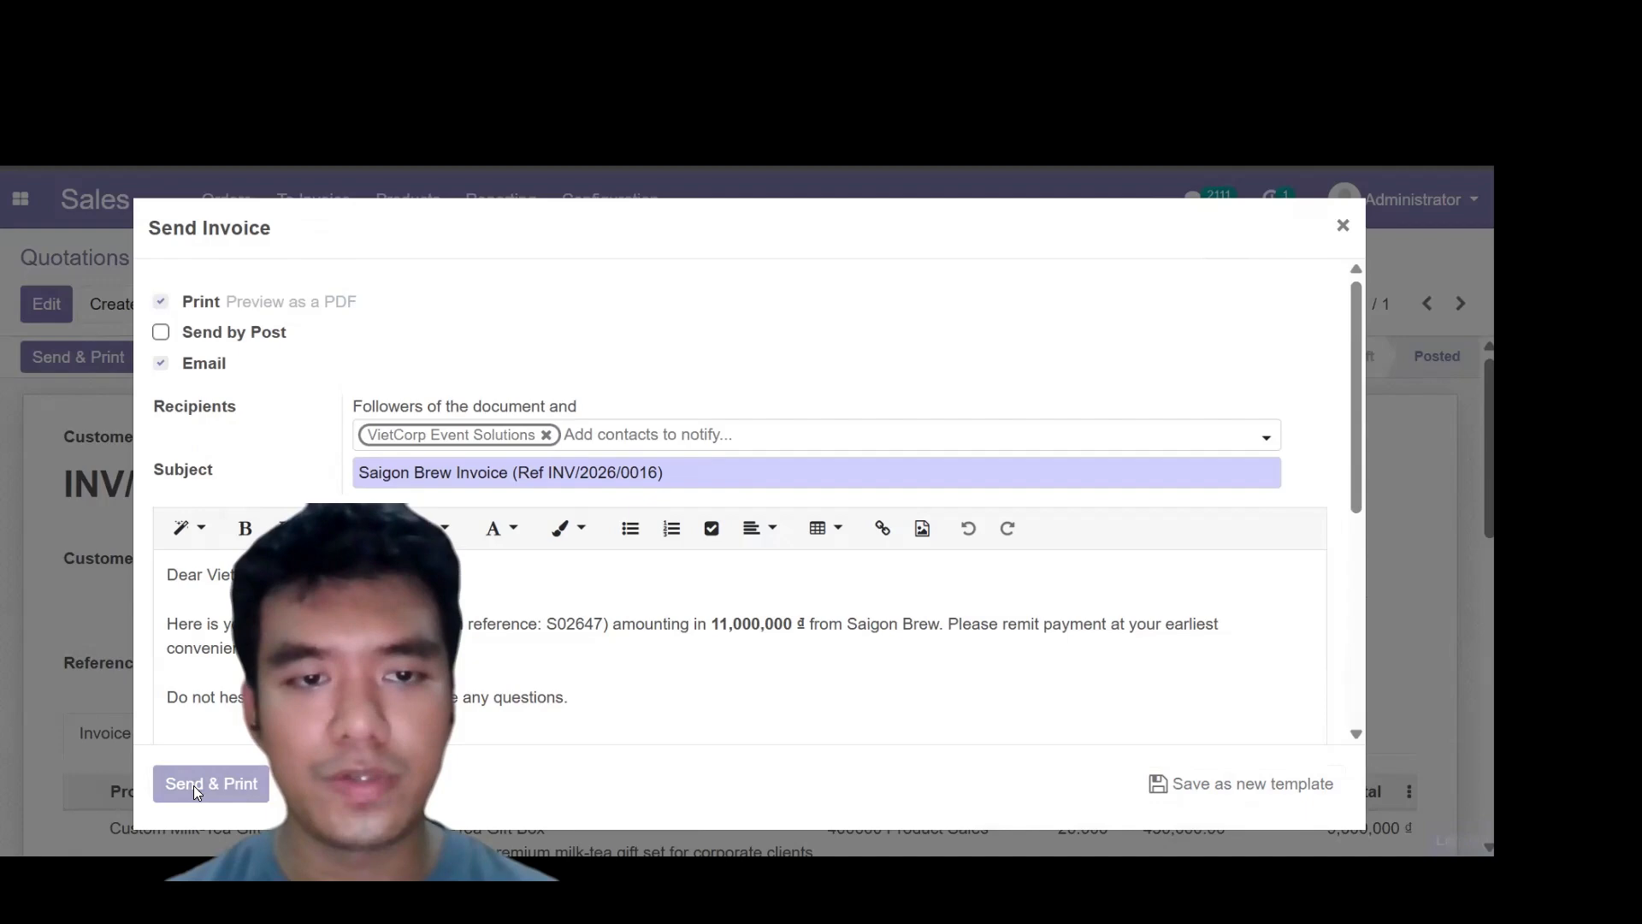
{"action": "left_click", "coordinate": [194, 789]}
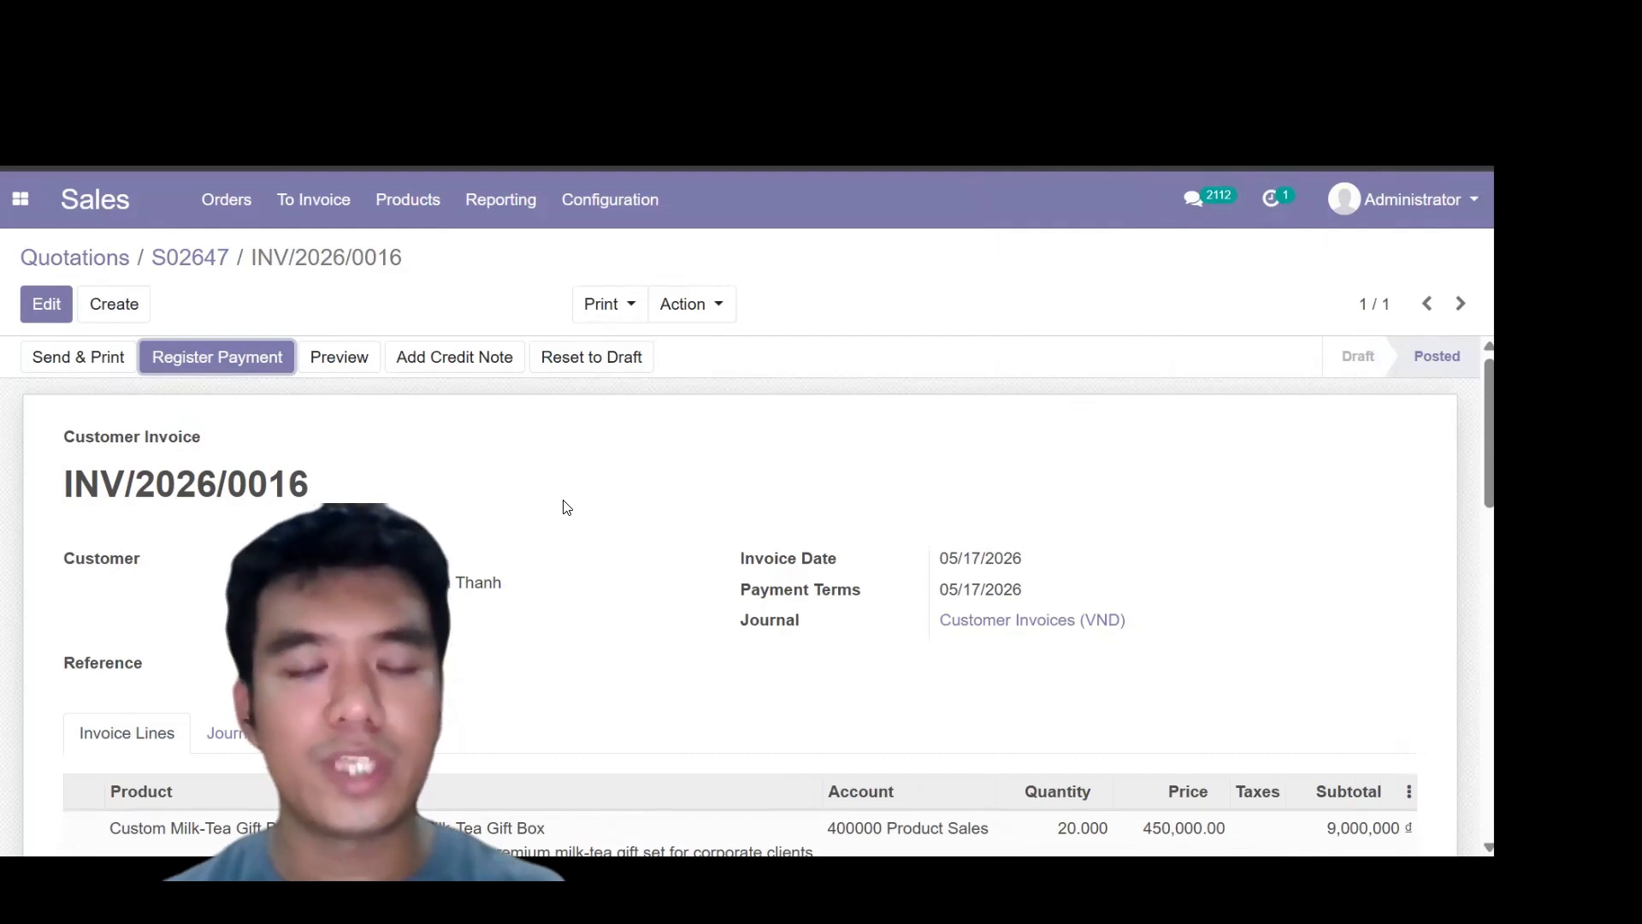
{"action": "left_click", "coordinate": [260, 366]}
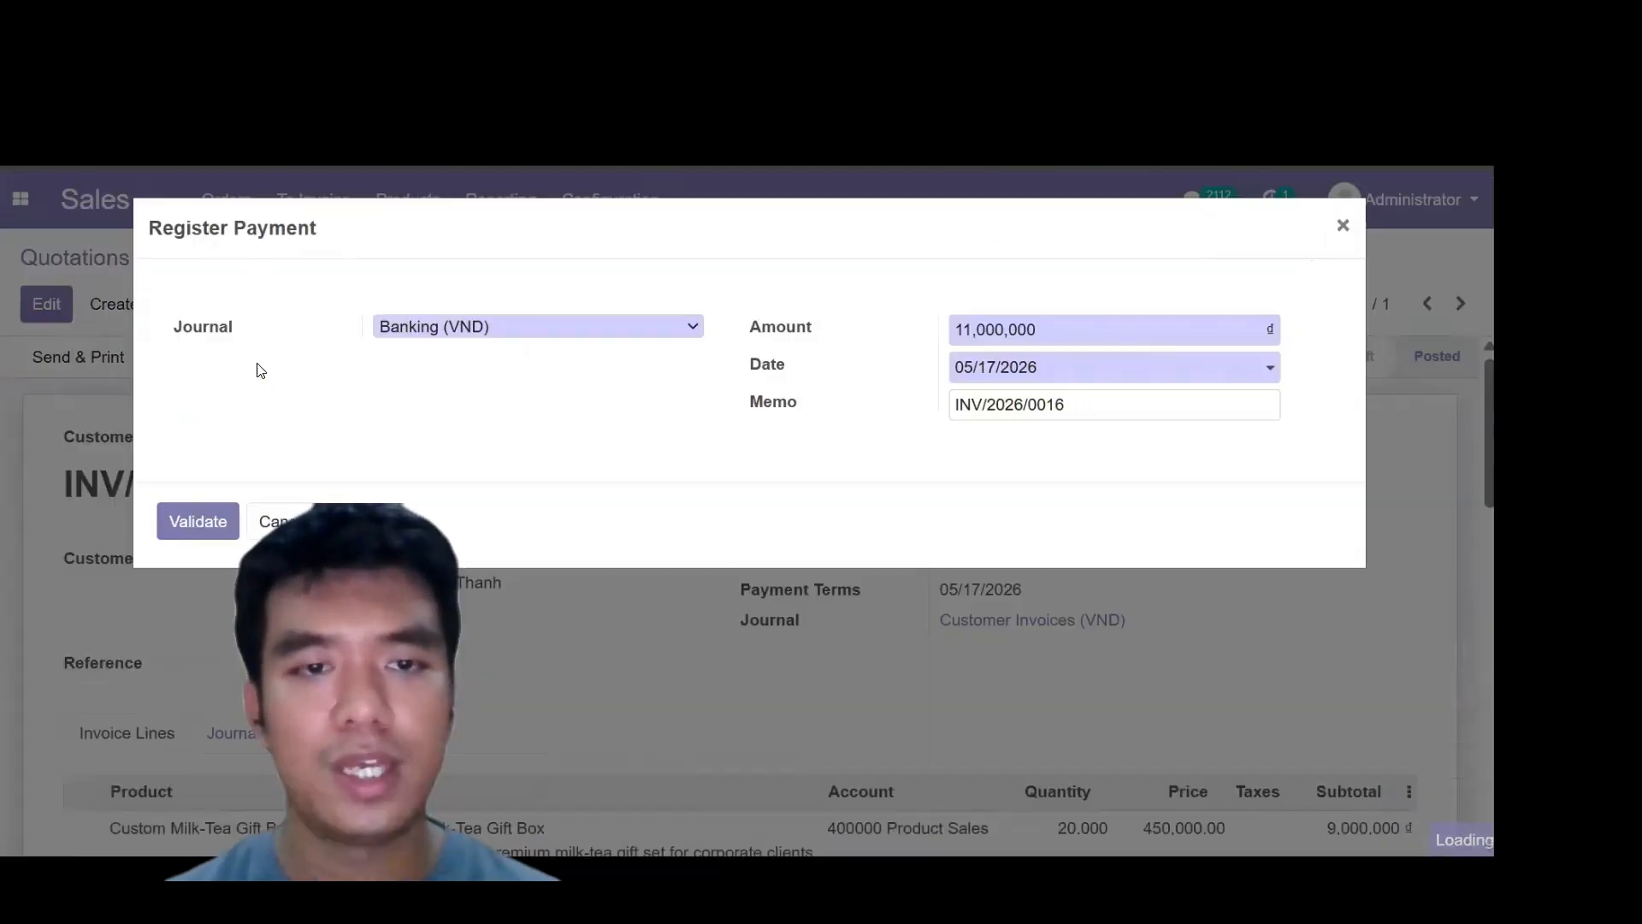
{"action": "left_click", "coordinate": [198, 522]}
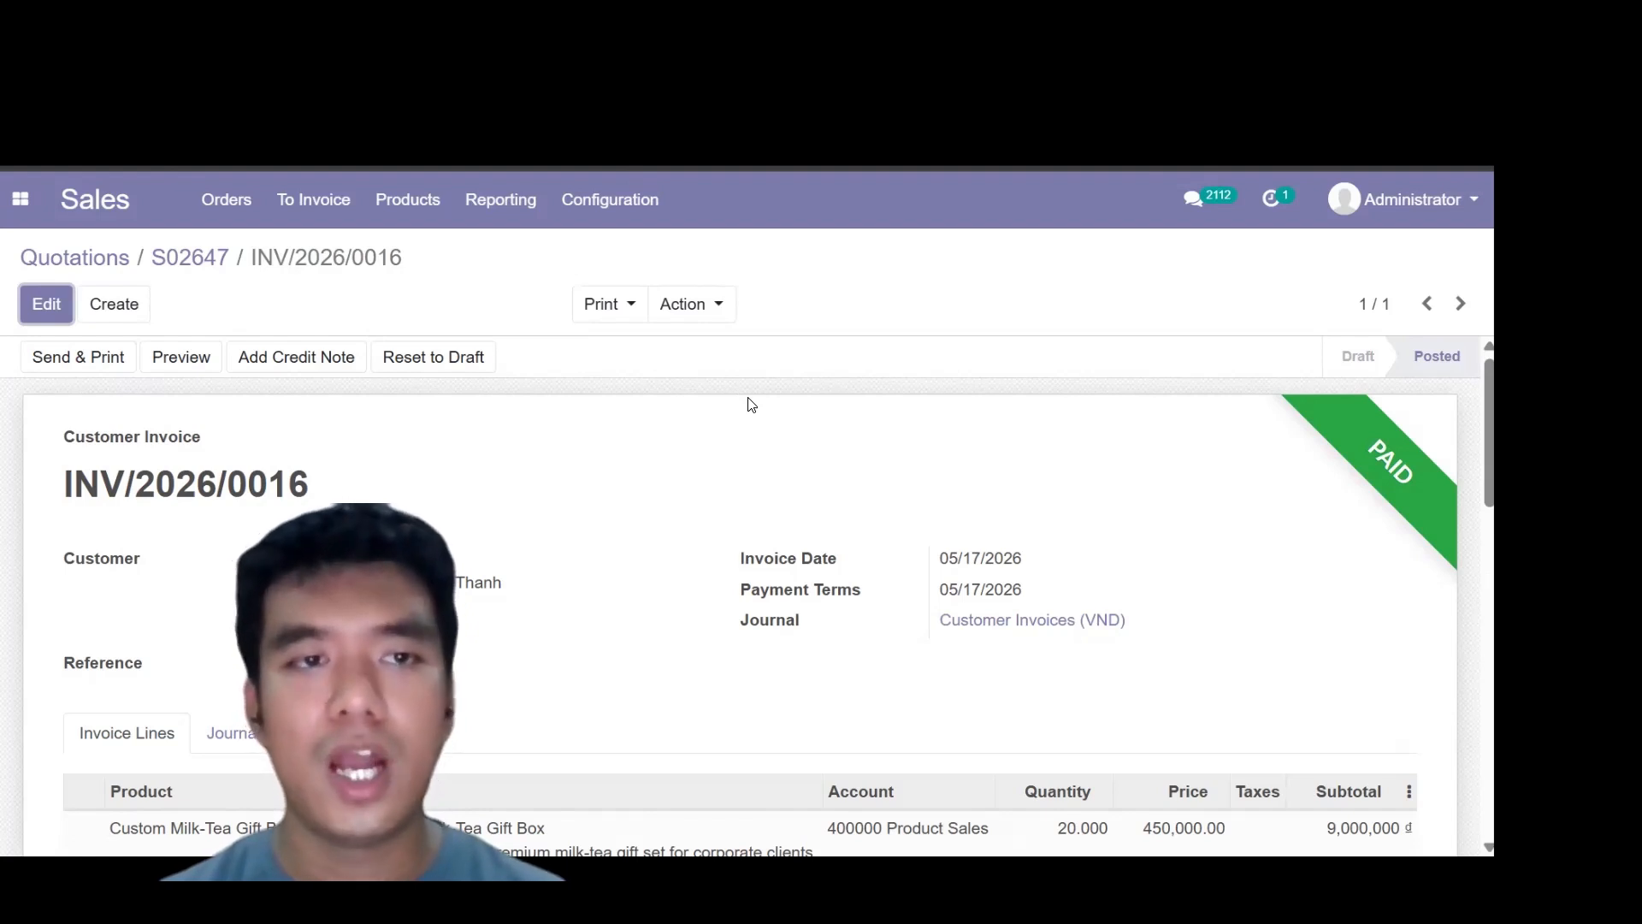
Switch to the Point of Sale app and resume the TDTU Cafe session
{"action": "left_click", "coordinate": [20, 212]}
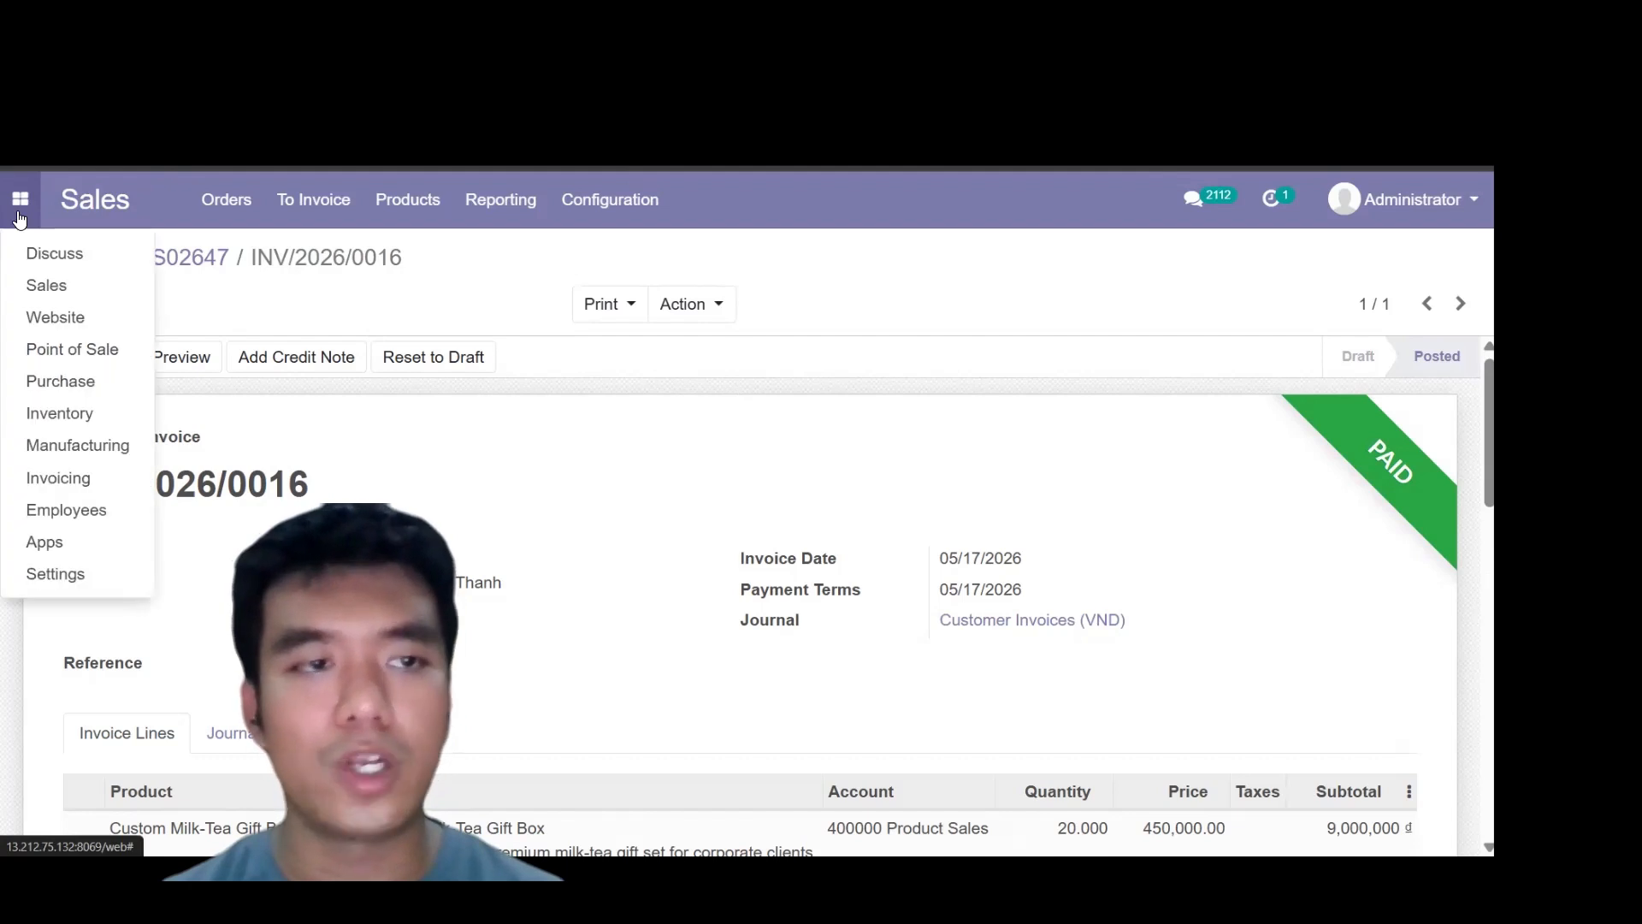
{"action": "left_click", "coordinate": [84, 356]}
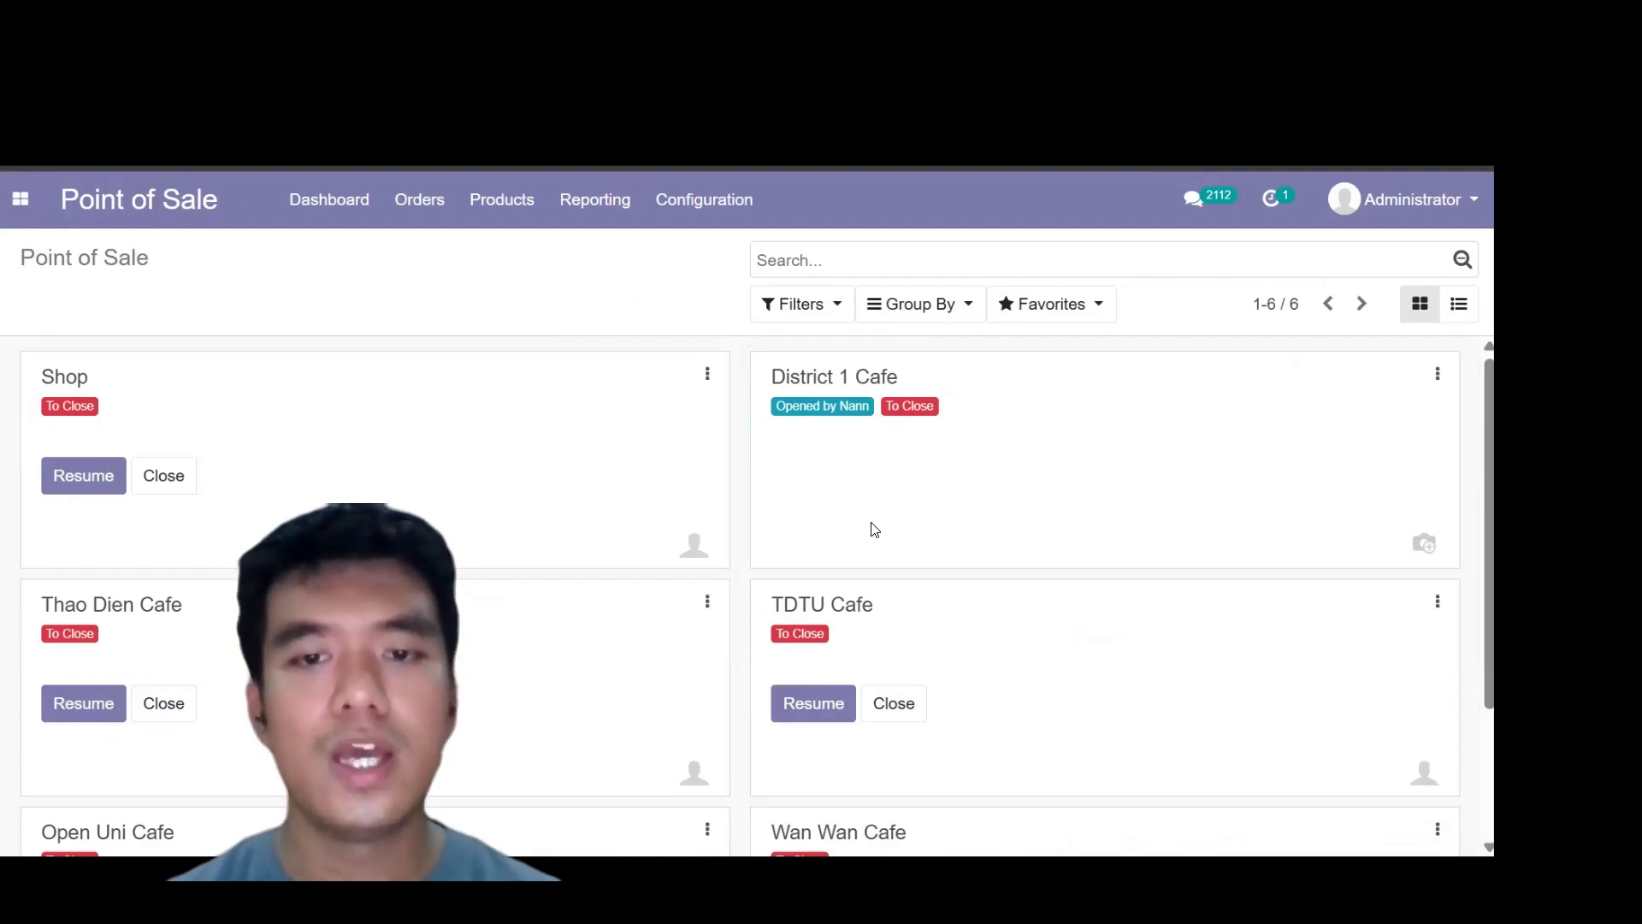
{"action": "scroll", "coordinate": [872, 528], "scroll_direction": "down", "scroll_amount": 1}
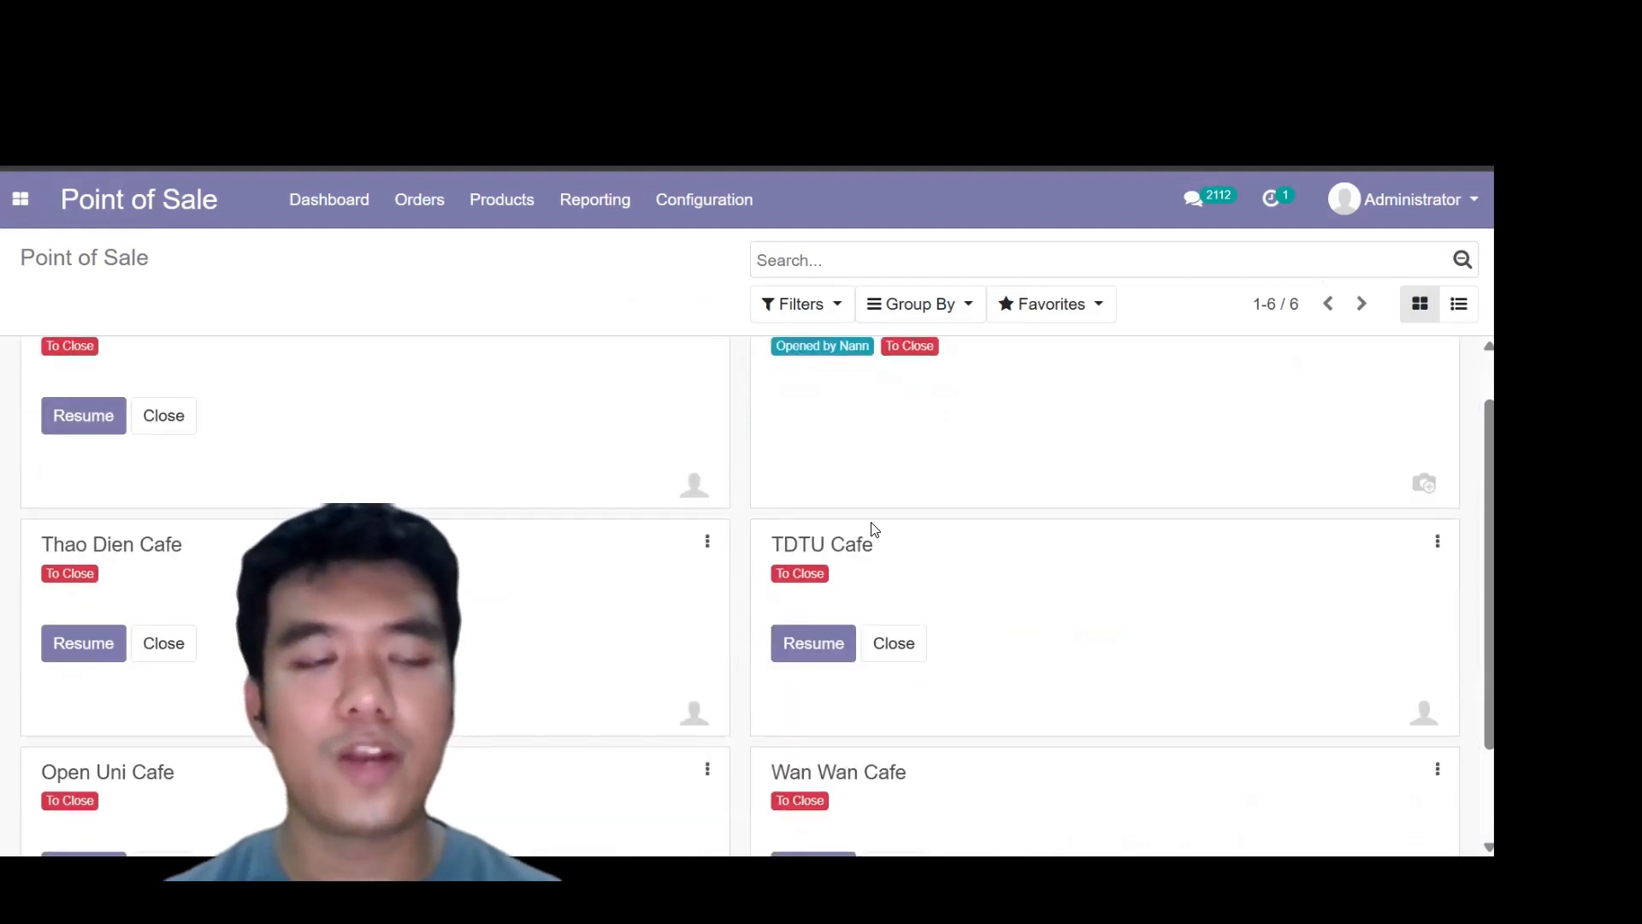
{"action": "scroll", "coordinate": [950, 613], "scroll_direction": "down", "scroll_amount": 1}
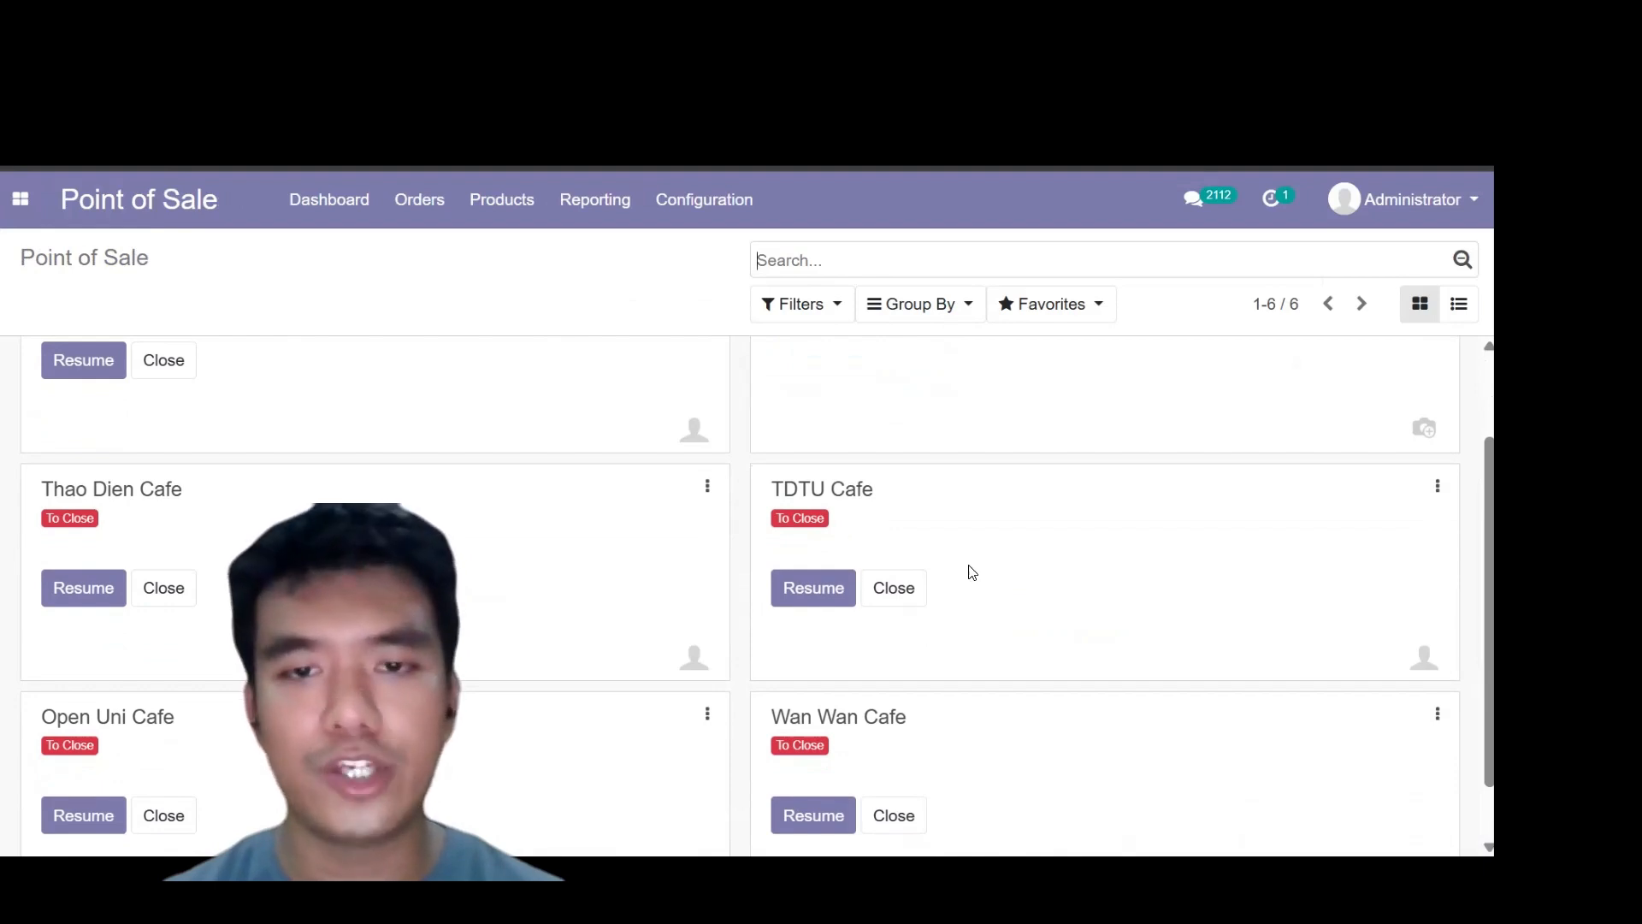
{"action": "scroll", "coordinate": [469, 565], "scroll_direction": "down", "scroll_amount": 1}
{"action": "scroll", "coordinate": [700, 606], "scroll_direction": "up", "scroll_amount": 1}
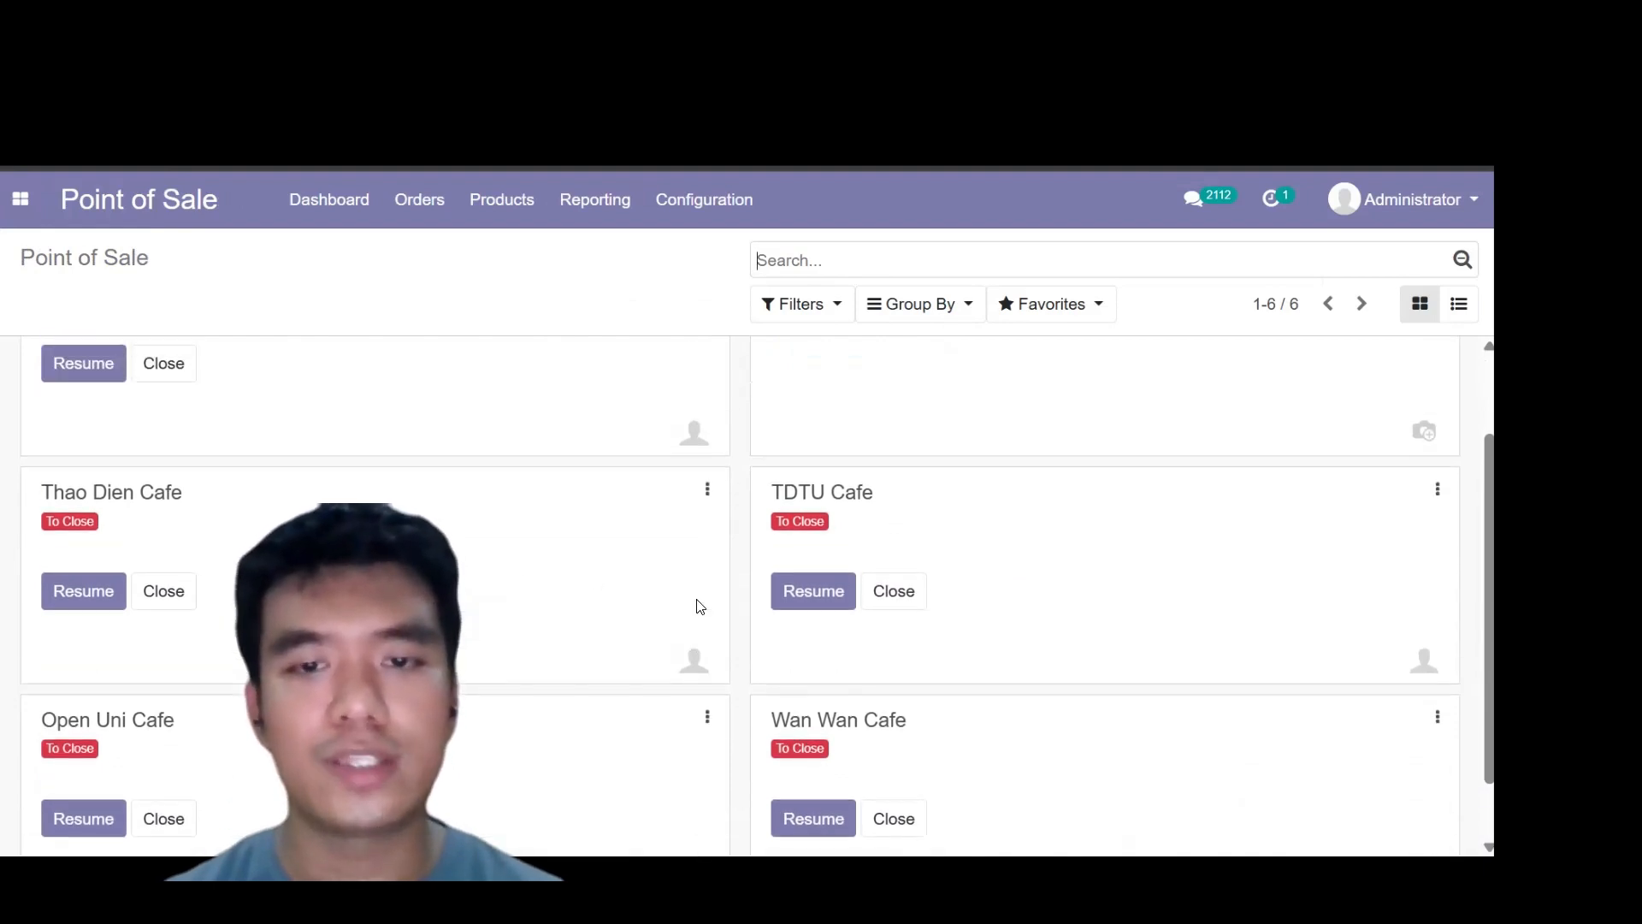
{"action": "left_click", "coordinate": [832, 598]}
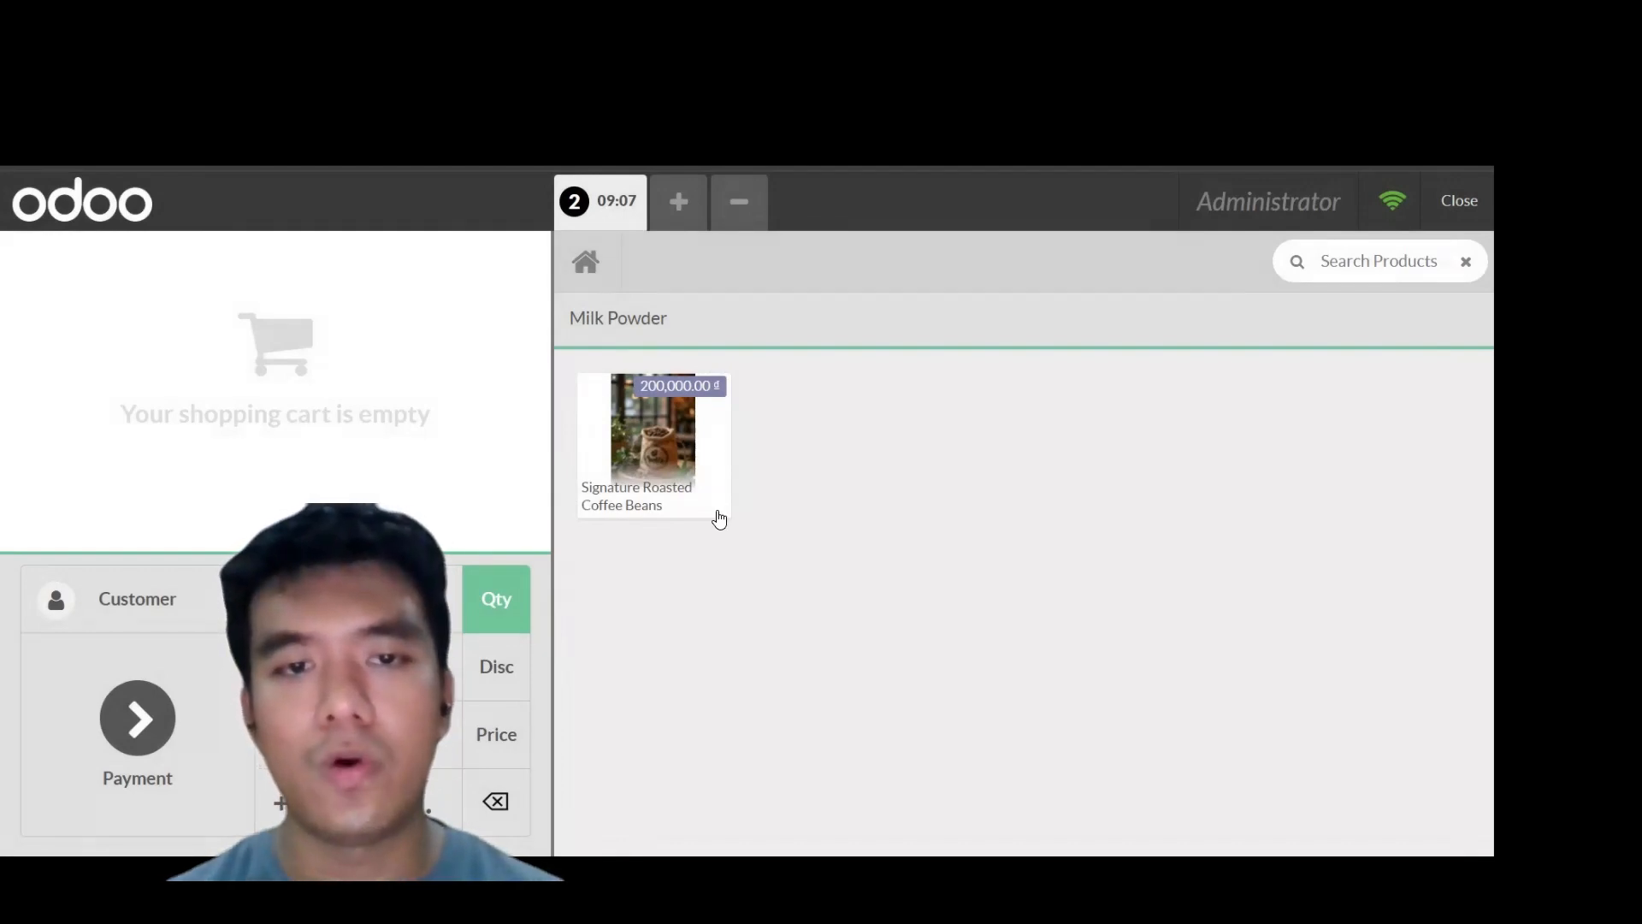
Add 5 kg of Signature Roasted Coffee Beans to the order and validate its payment by Banking
{"action": "left_click", "coordinate": [660, 468]}
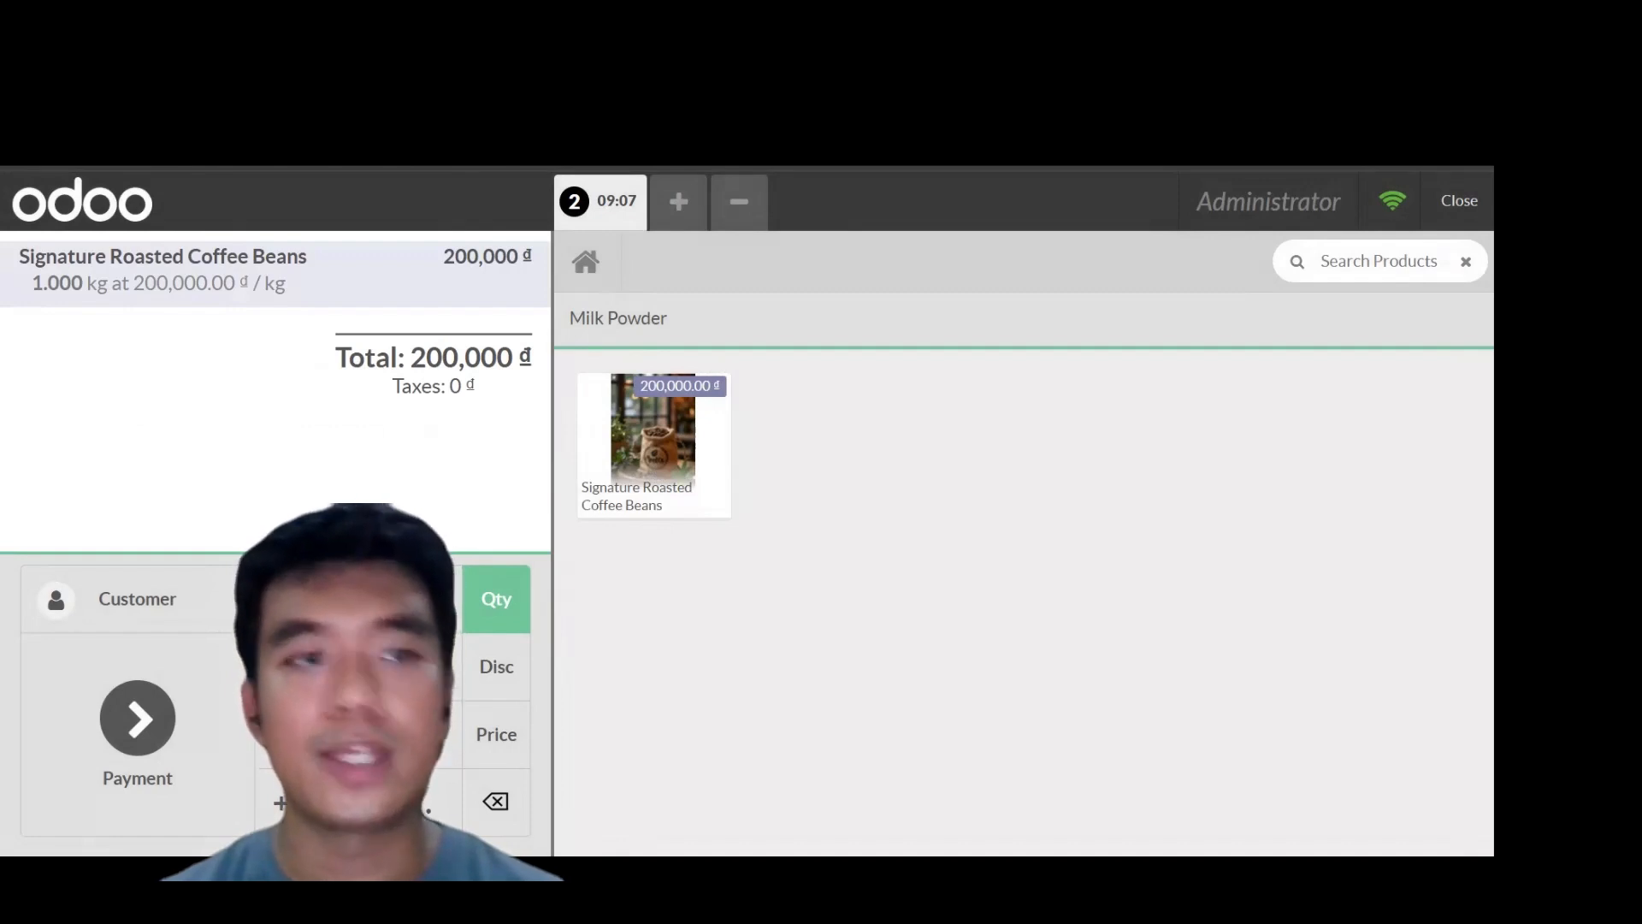
{"action": "key", "text": "5"}
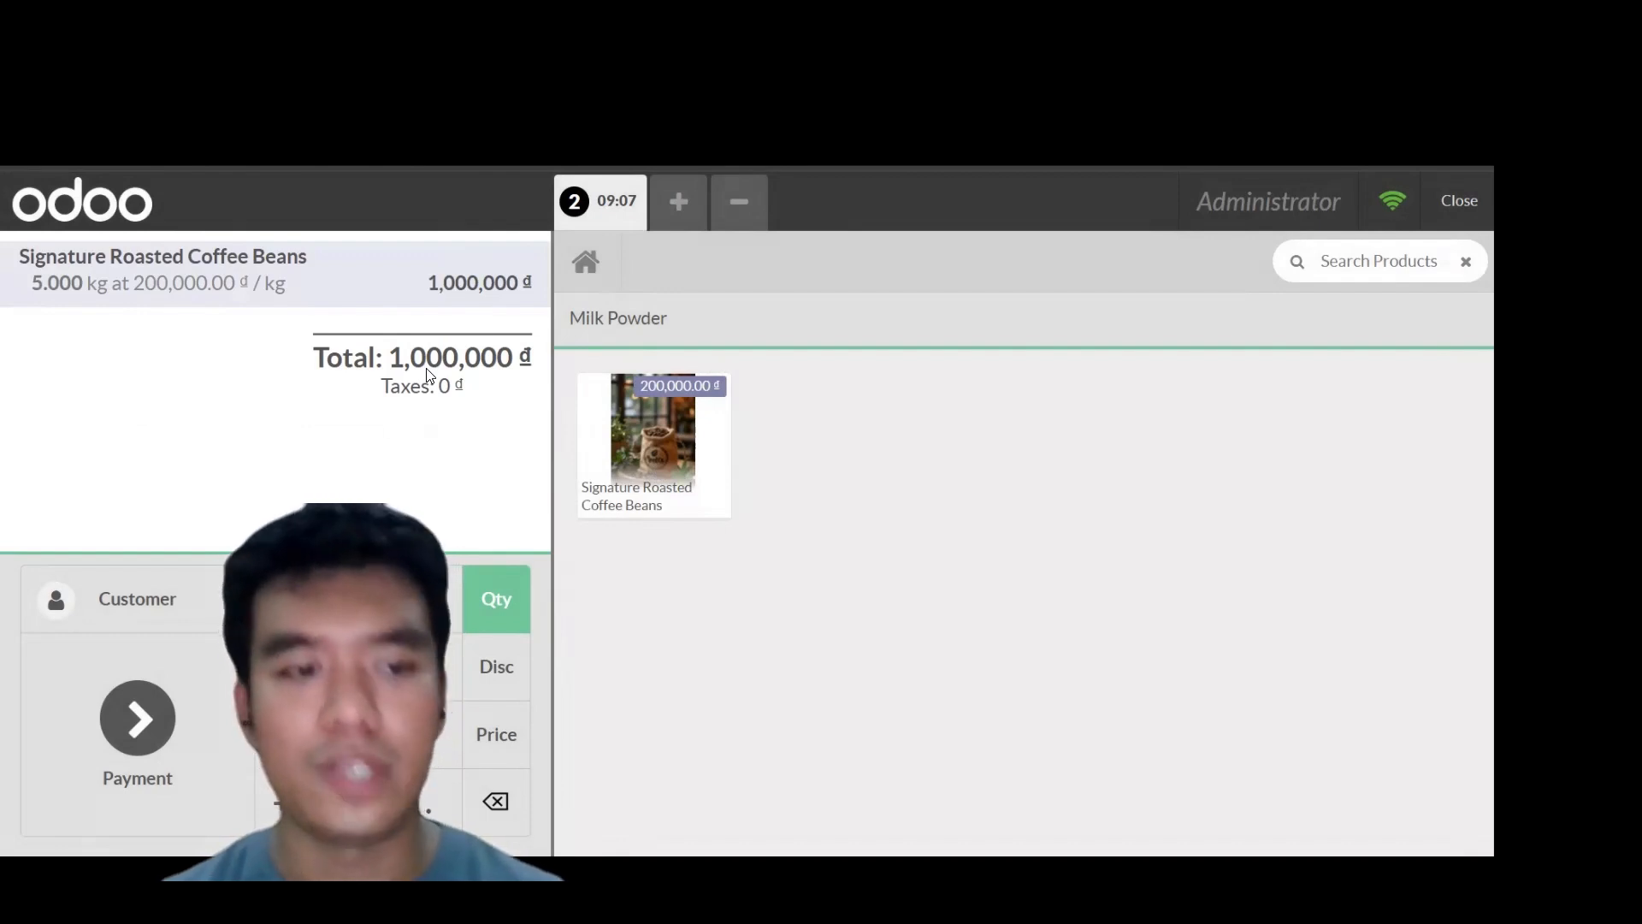
{"action": "left_click", "coordinate": [144, 738]}
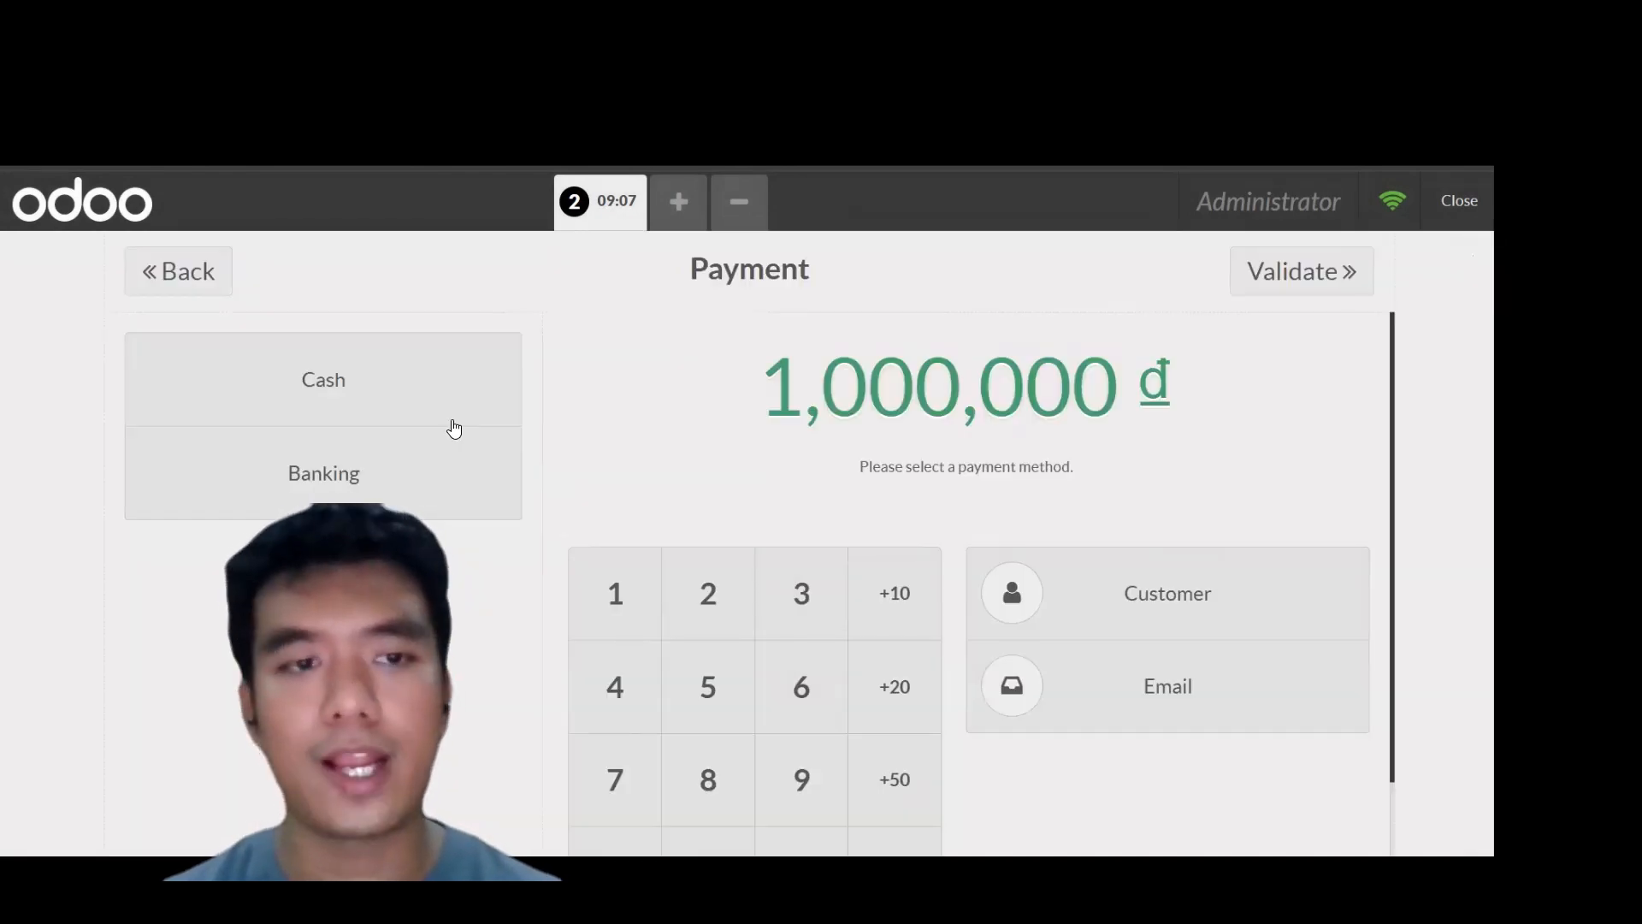
{"action": "left_click", "coordinate": [386, 466]}
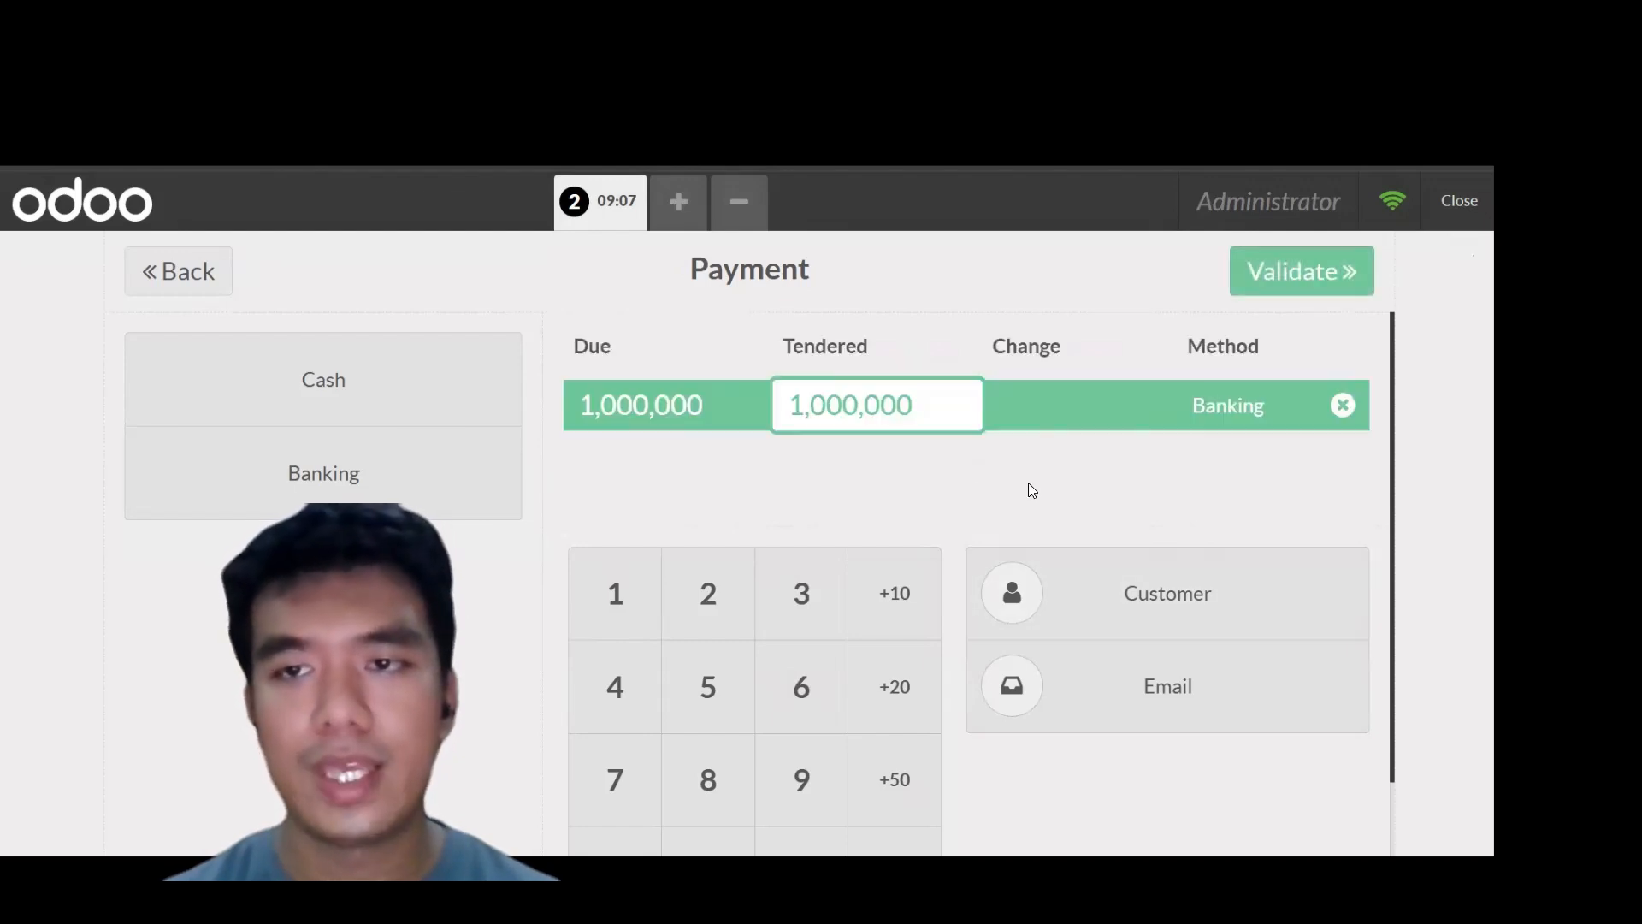
{"action": "left_click", "coordinate": [1241, 283]}
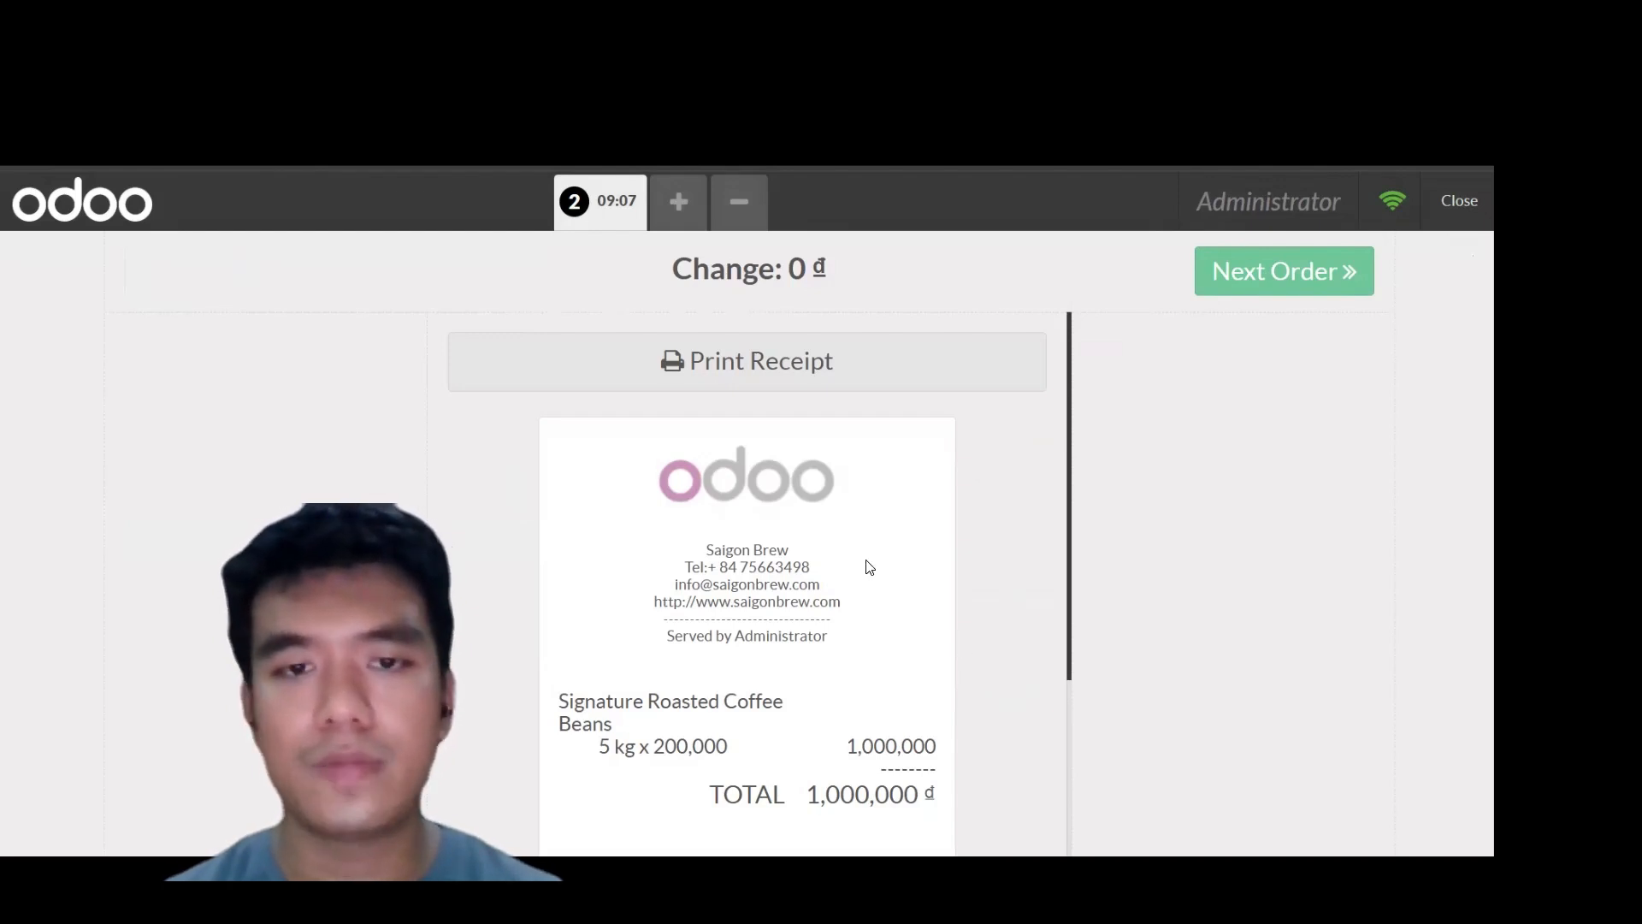
Review the receipt for the coffee beans sale and proceed to the next order
{"action": "scroll", "coordinate": [904, 631], "scroll_direction": "down", "scroll_amount": 1}
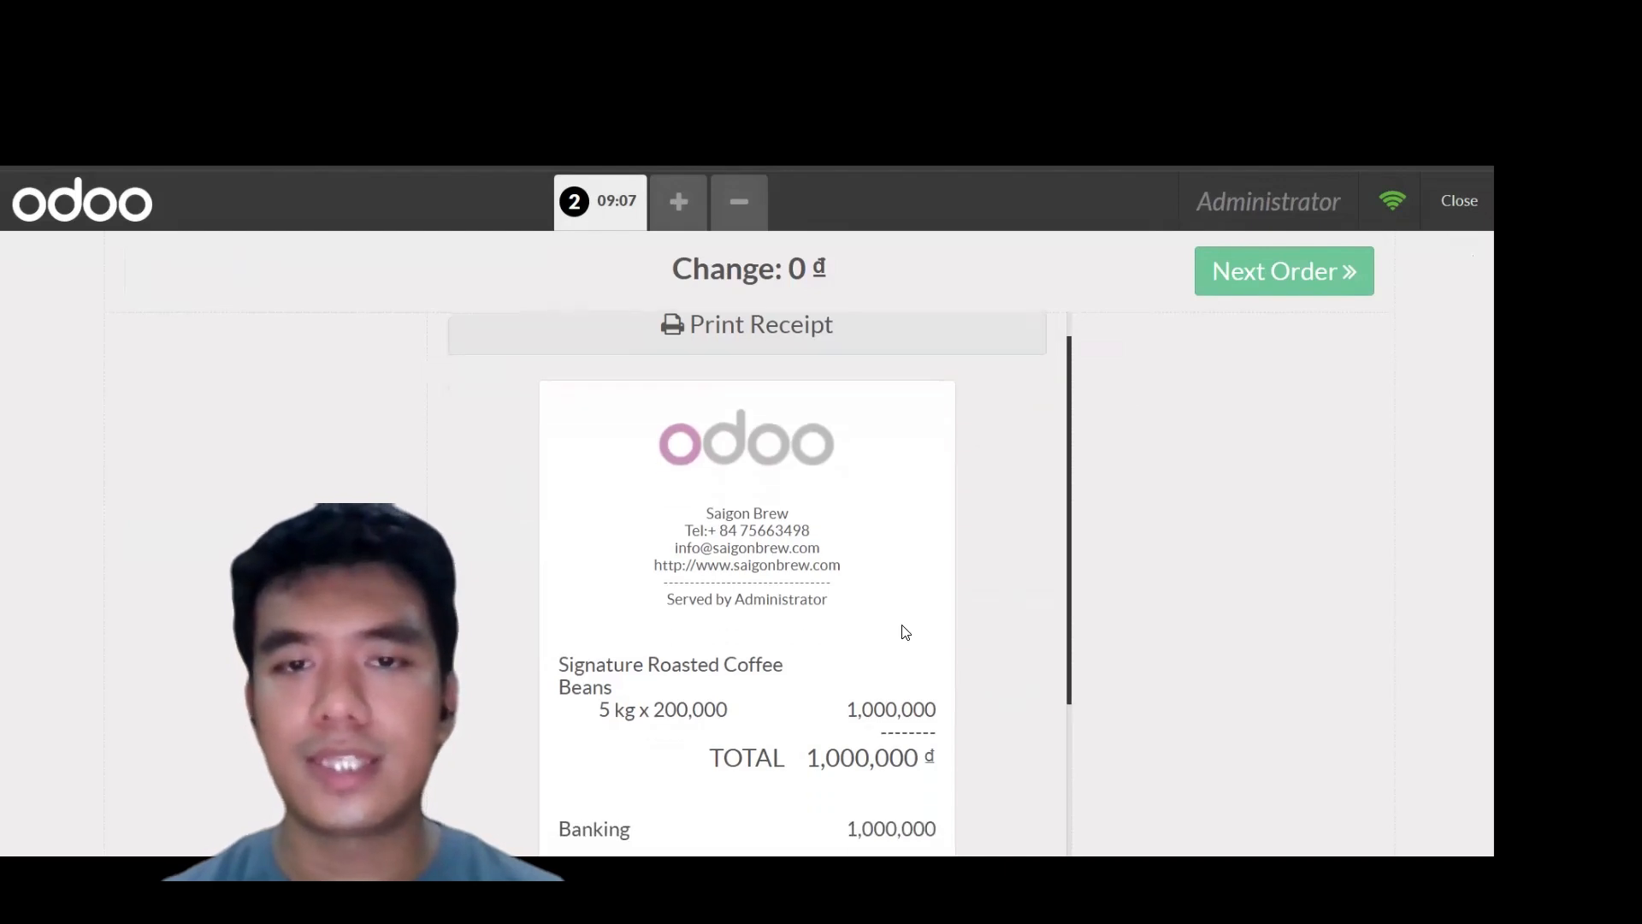
{"action": "scroll", "coordinate": [905, 633], "scroll_direction": "up", "scroll_amount": 1}
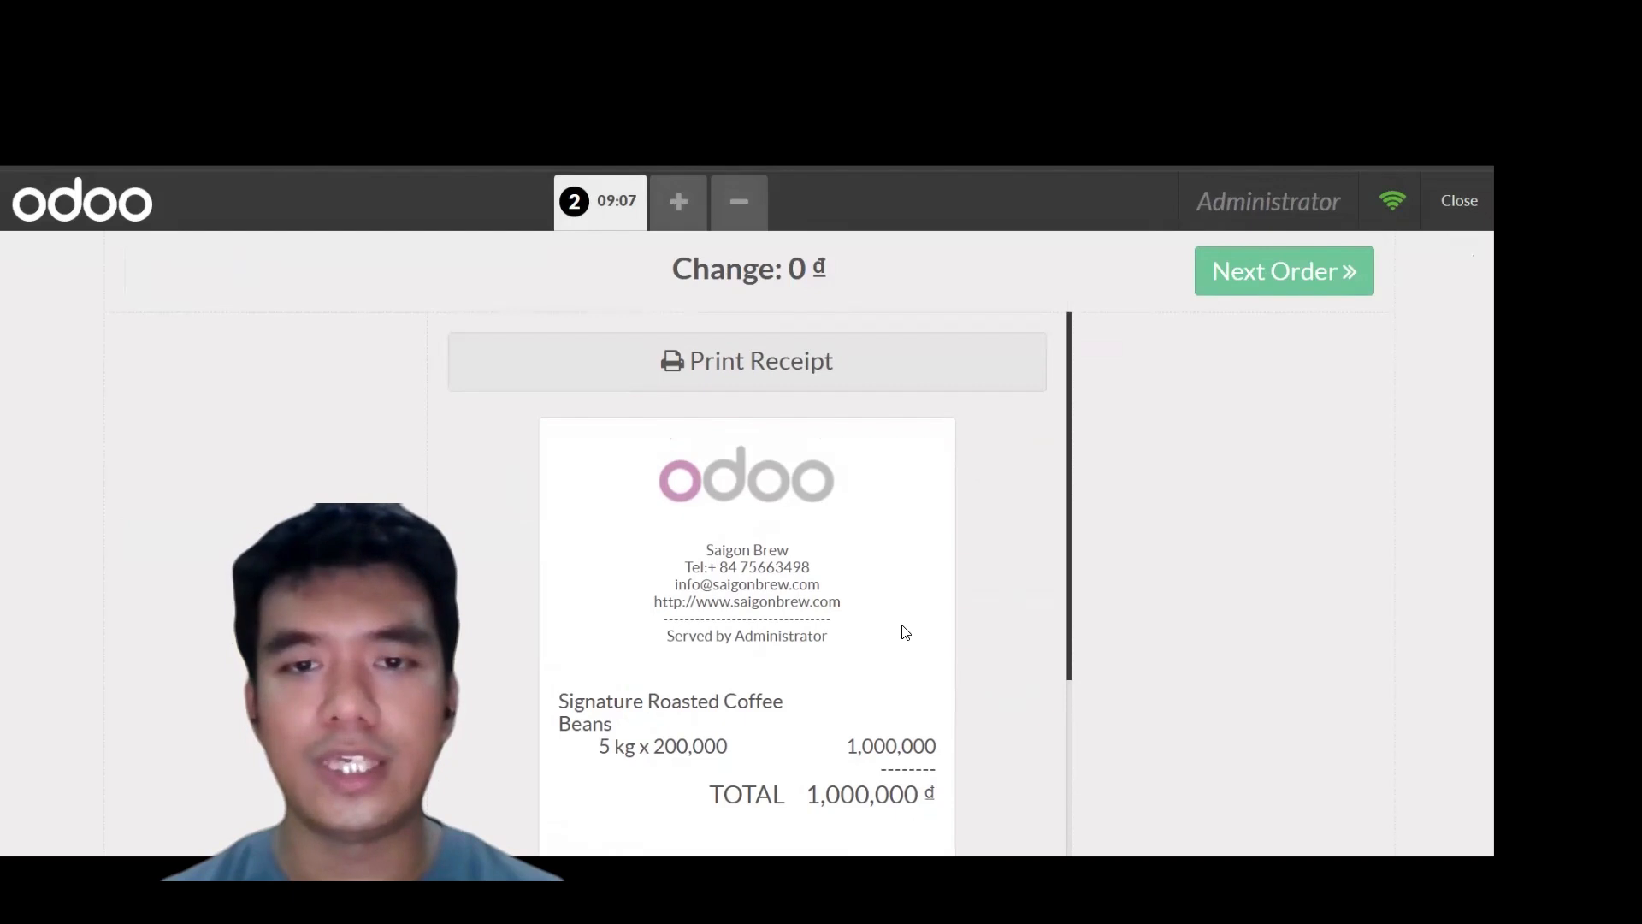
{"action": "left_click", "coordinate": [1201, 283]}
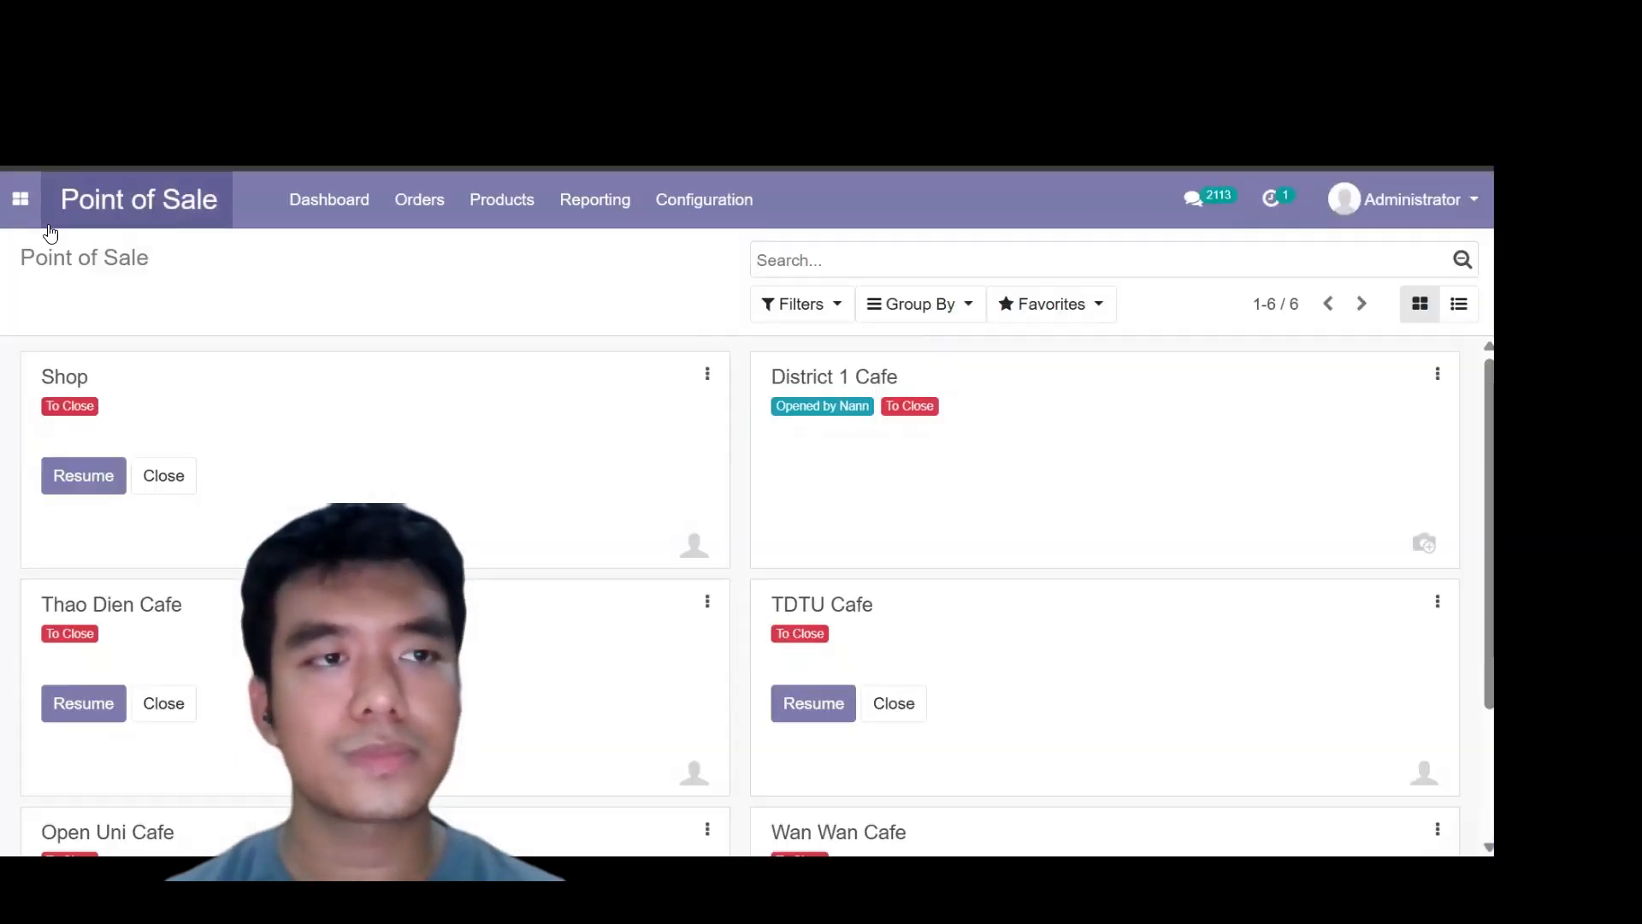
Switch to the Purchase app and create a new request for quotation
{"action": "left_click", "coordinate": [36, 217]}
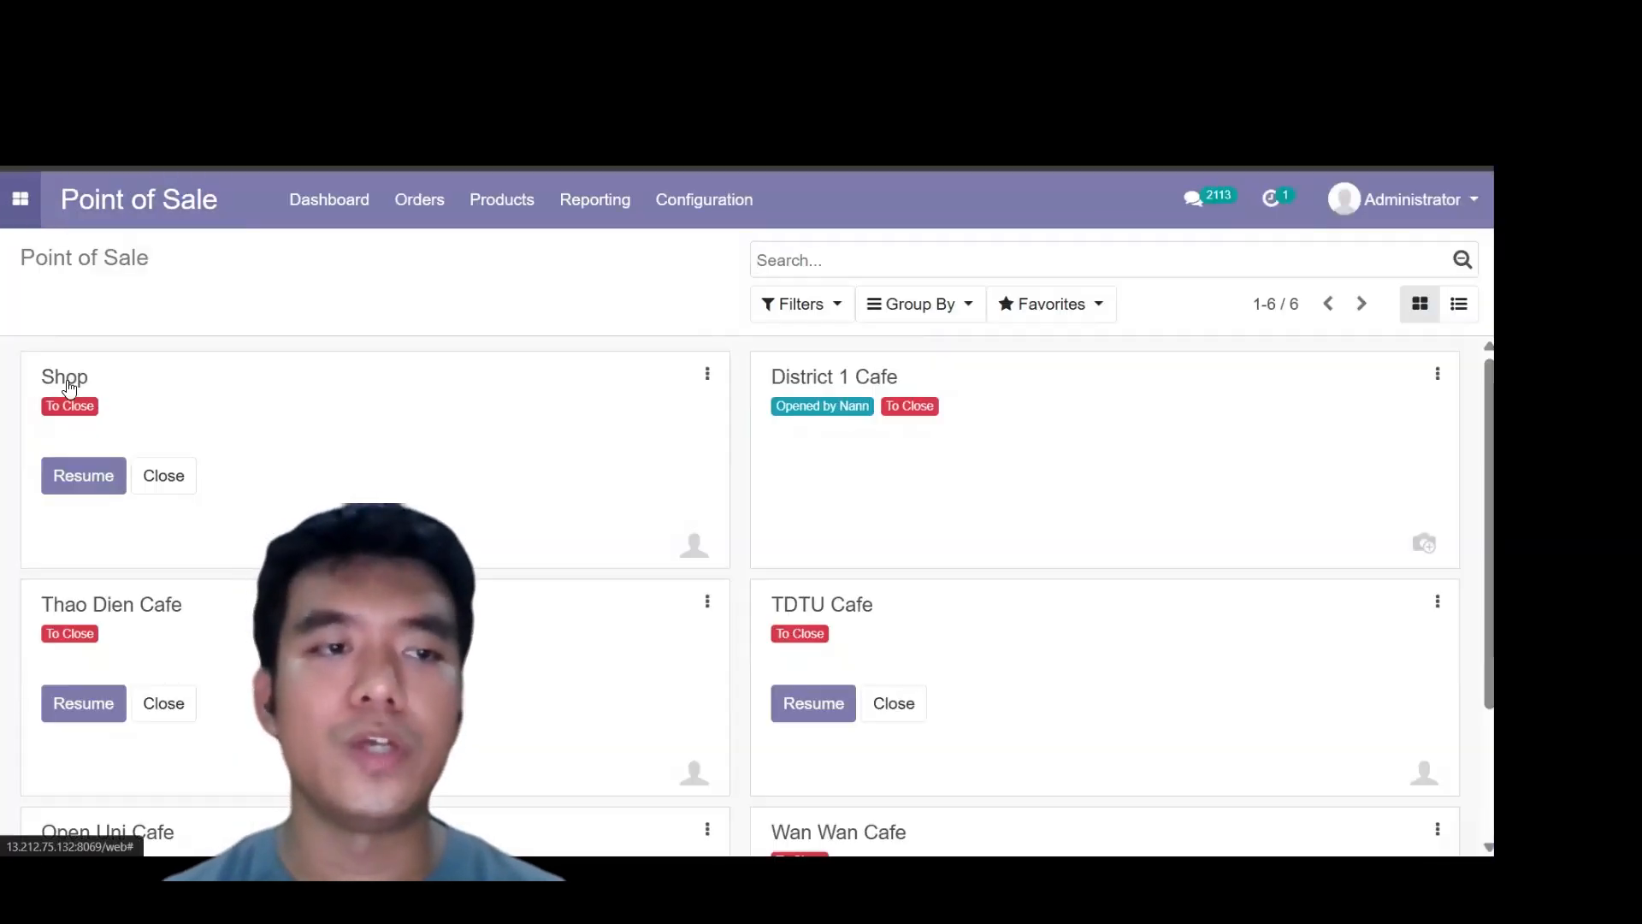
{"action": "left_click", "coordinate": [67, 385]}
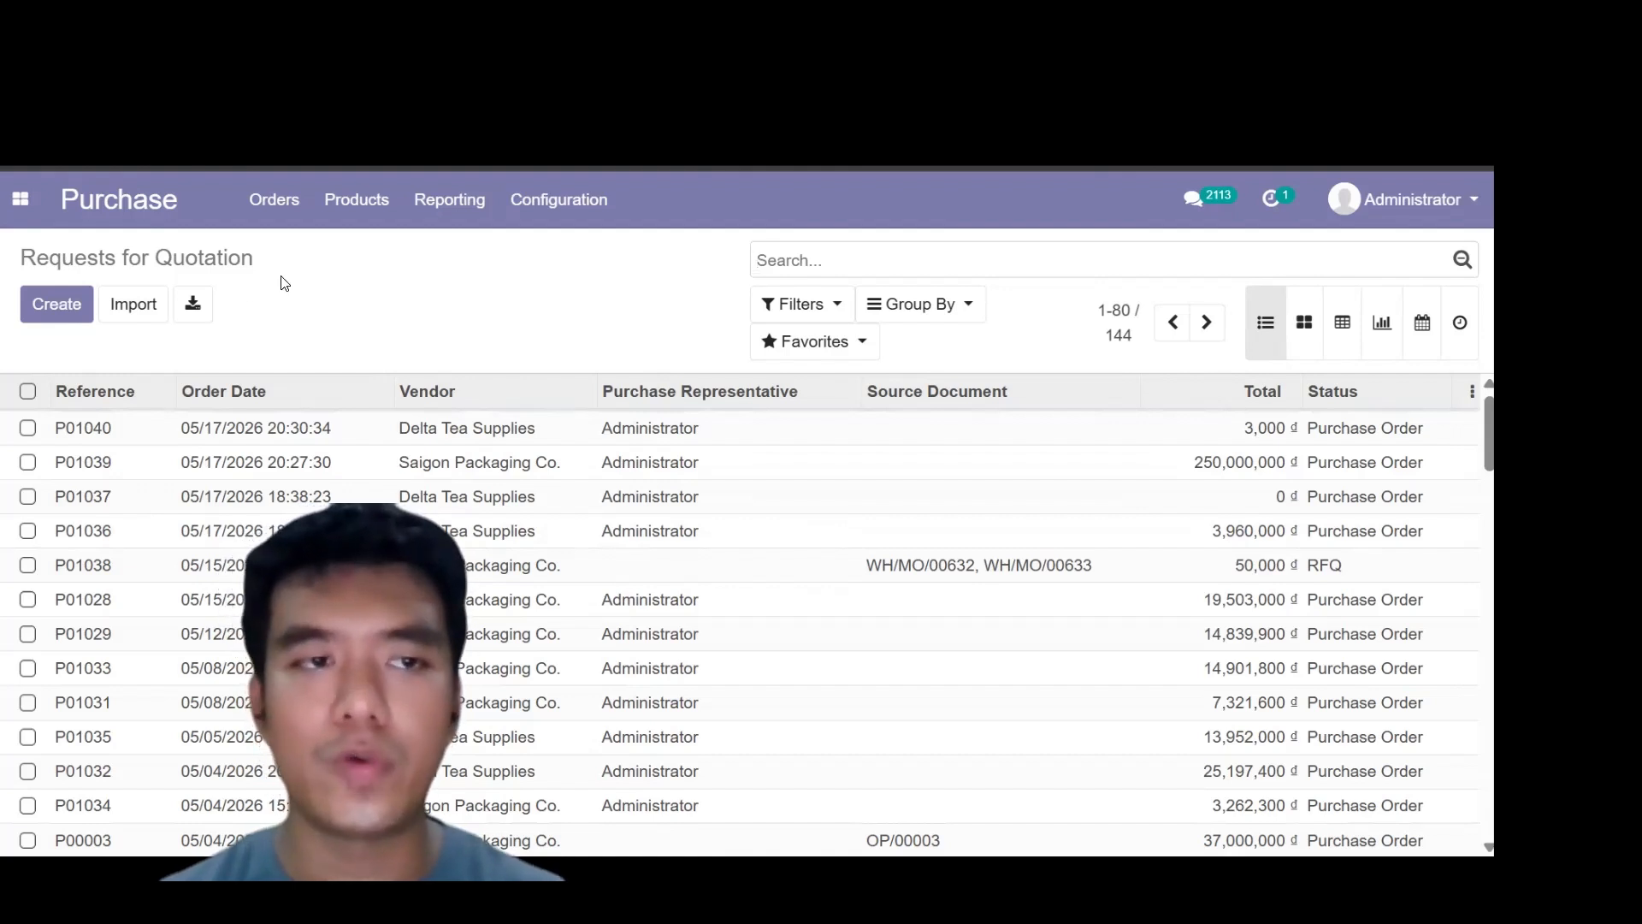
{"action": "left_click", "coordinate": [61, 306]}
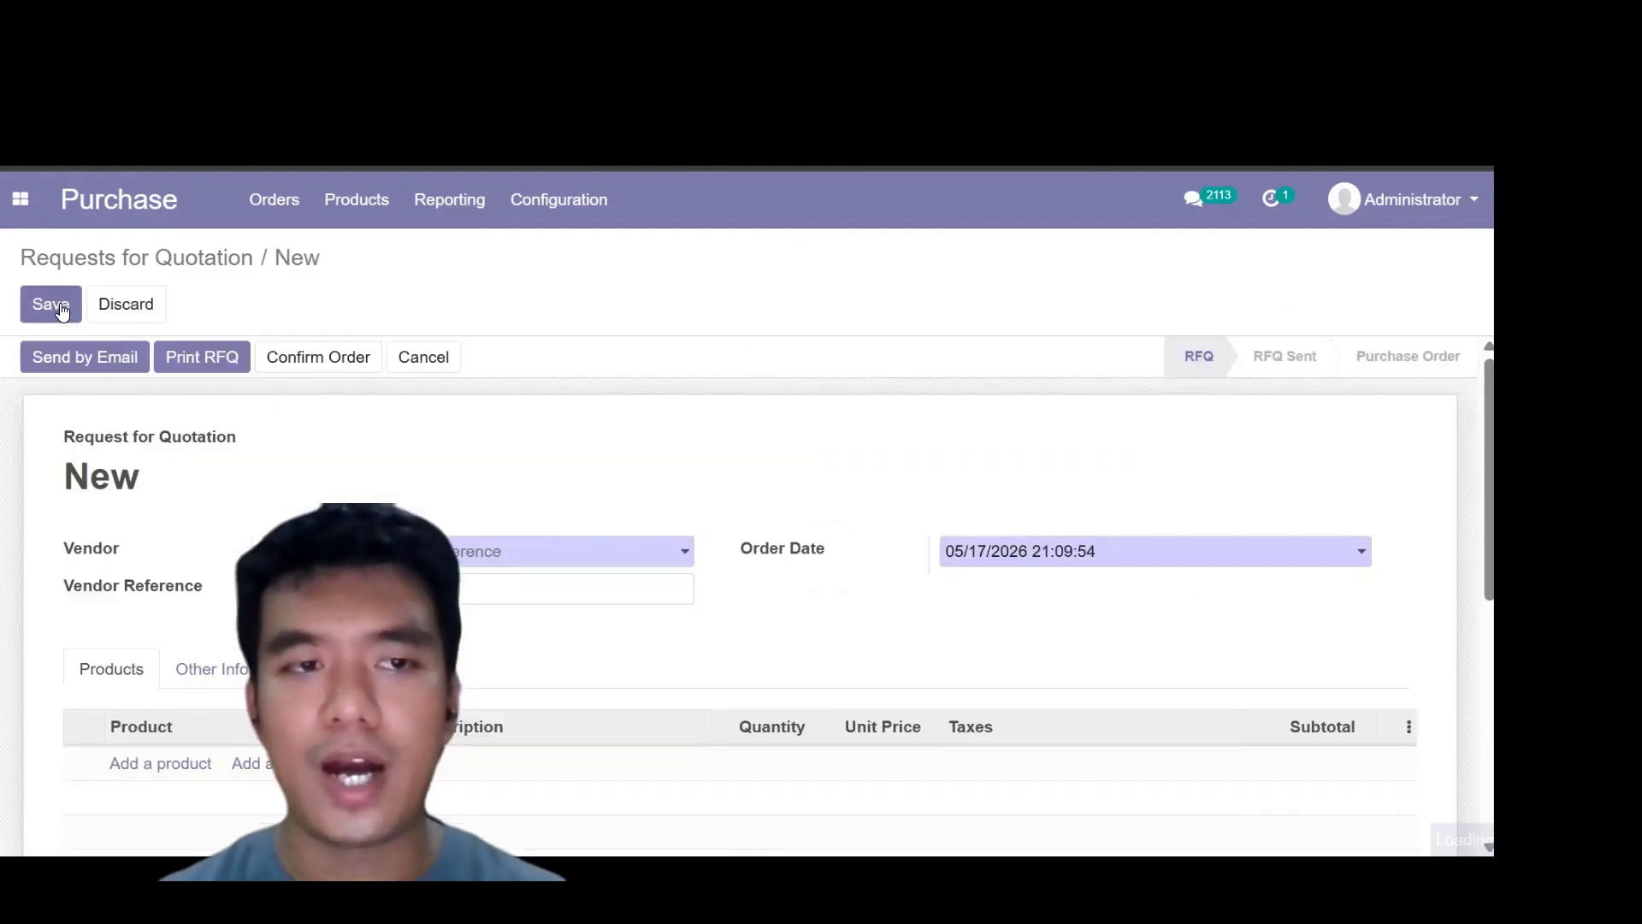
Set the vendor of the new request for quotation to Saigon Packaging Co
{"action": "scroll", "coordinate": [568, 534], "scroll_direction": "down", "scroll_amount": 1}
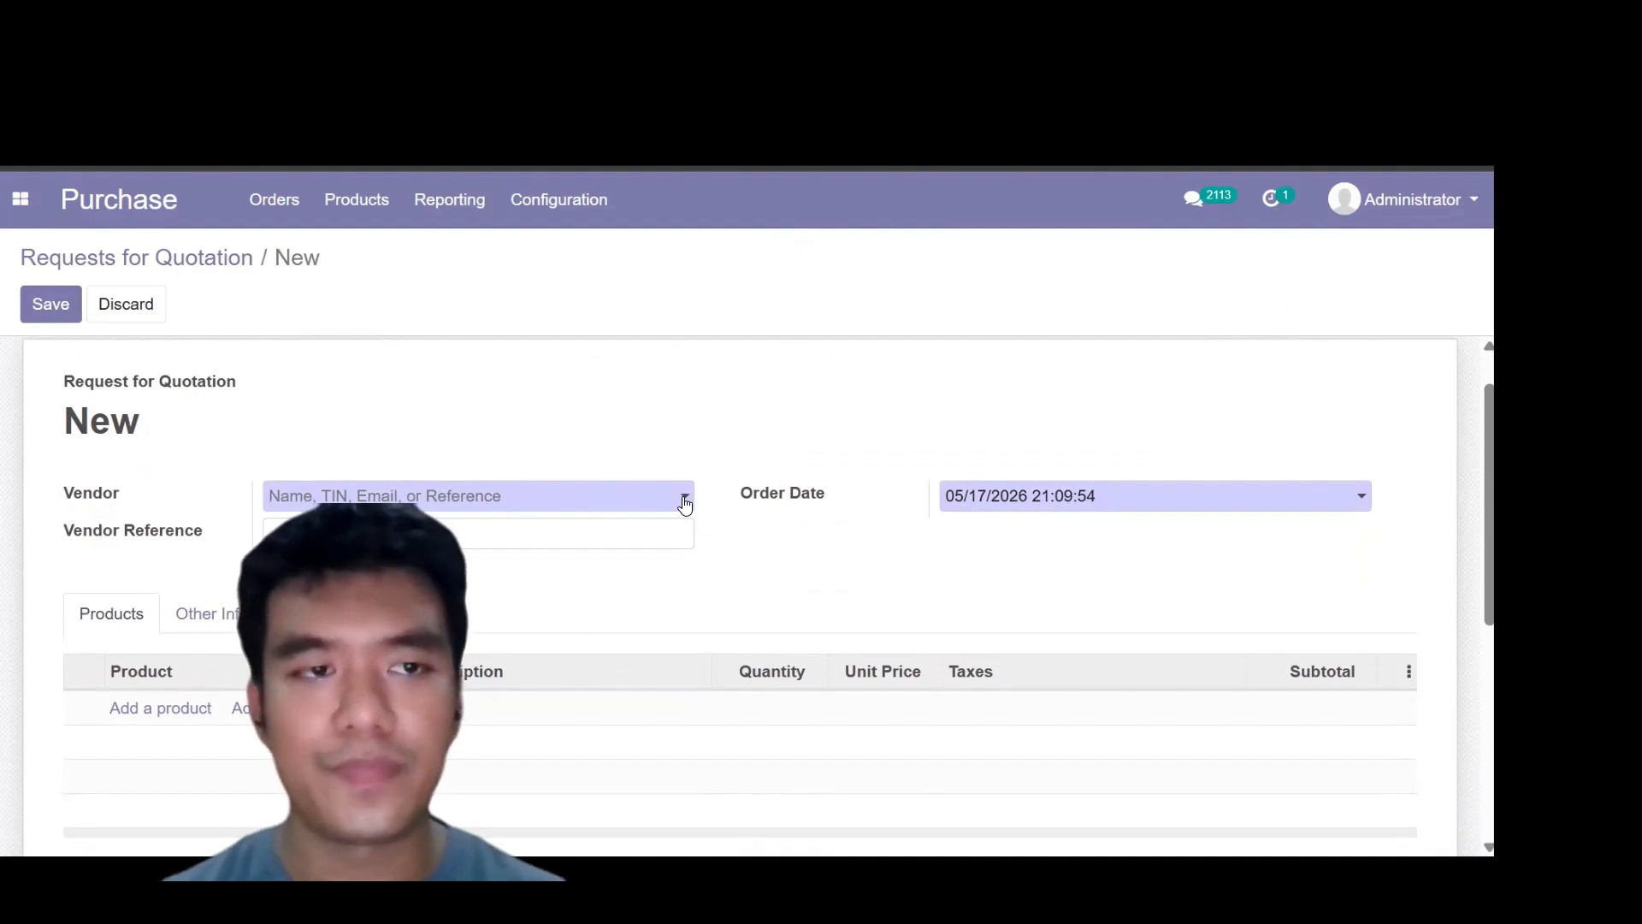
{"action": "scroll", "coordinate": [685, 505], "scroll_direction": "up", "scroll_amount": 1}
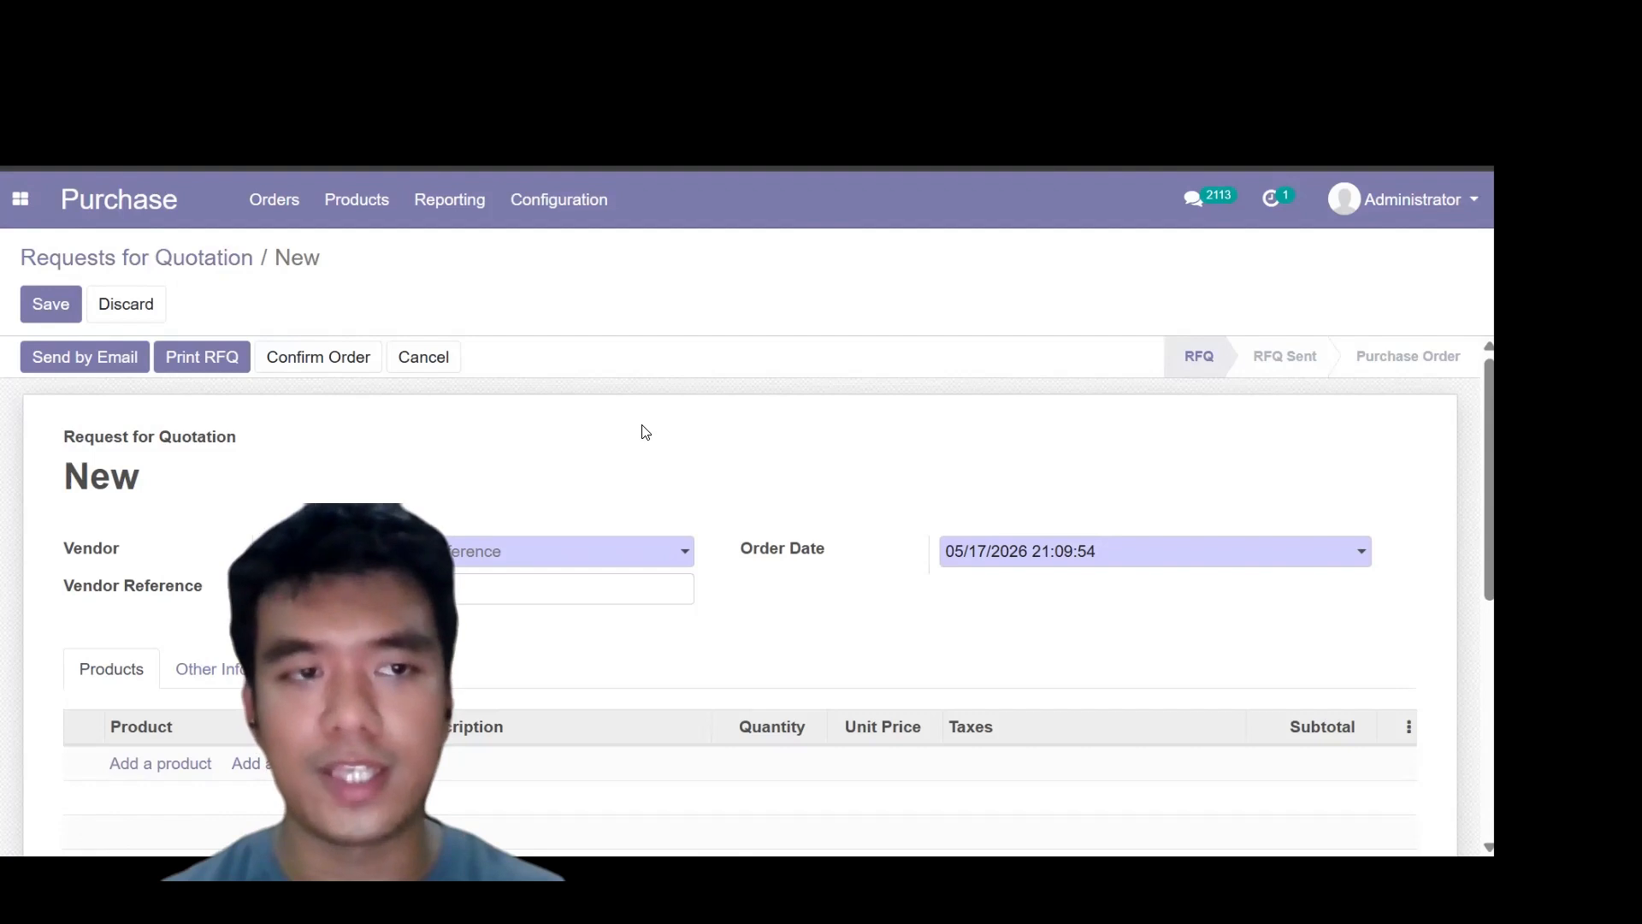
{"action": "left_click", "coordinate": [629, 562]}
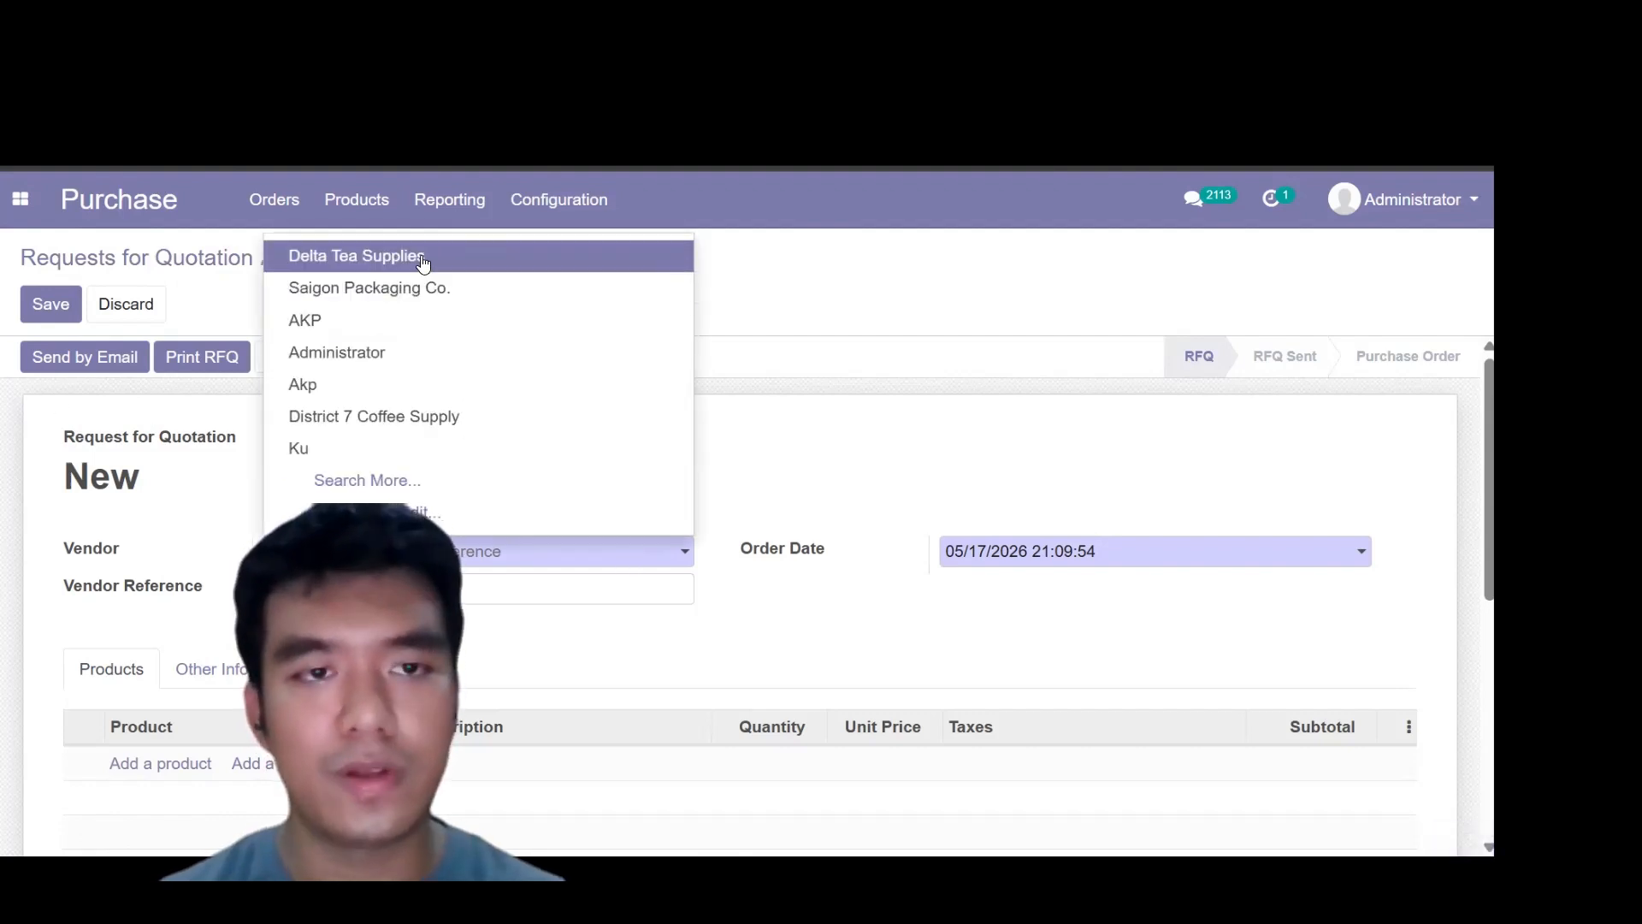
{"action": "left_click", "coordinate": [425, 259]}
{"action": "left_click", "coordinate": [625, 555]}
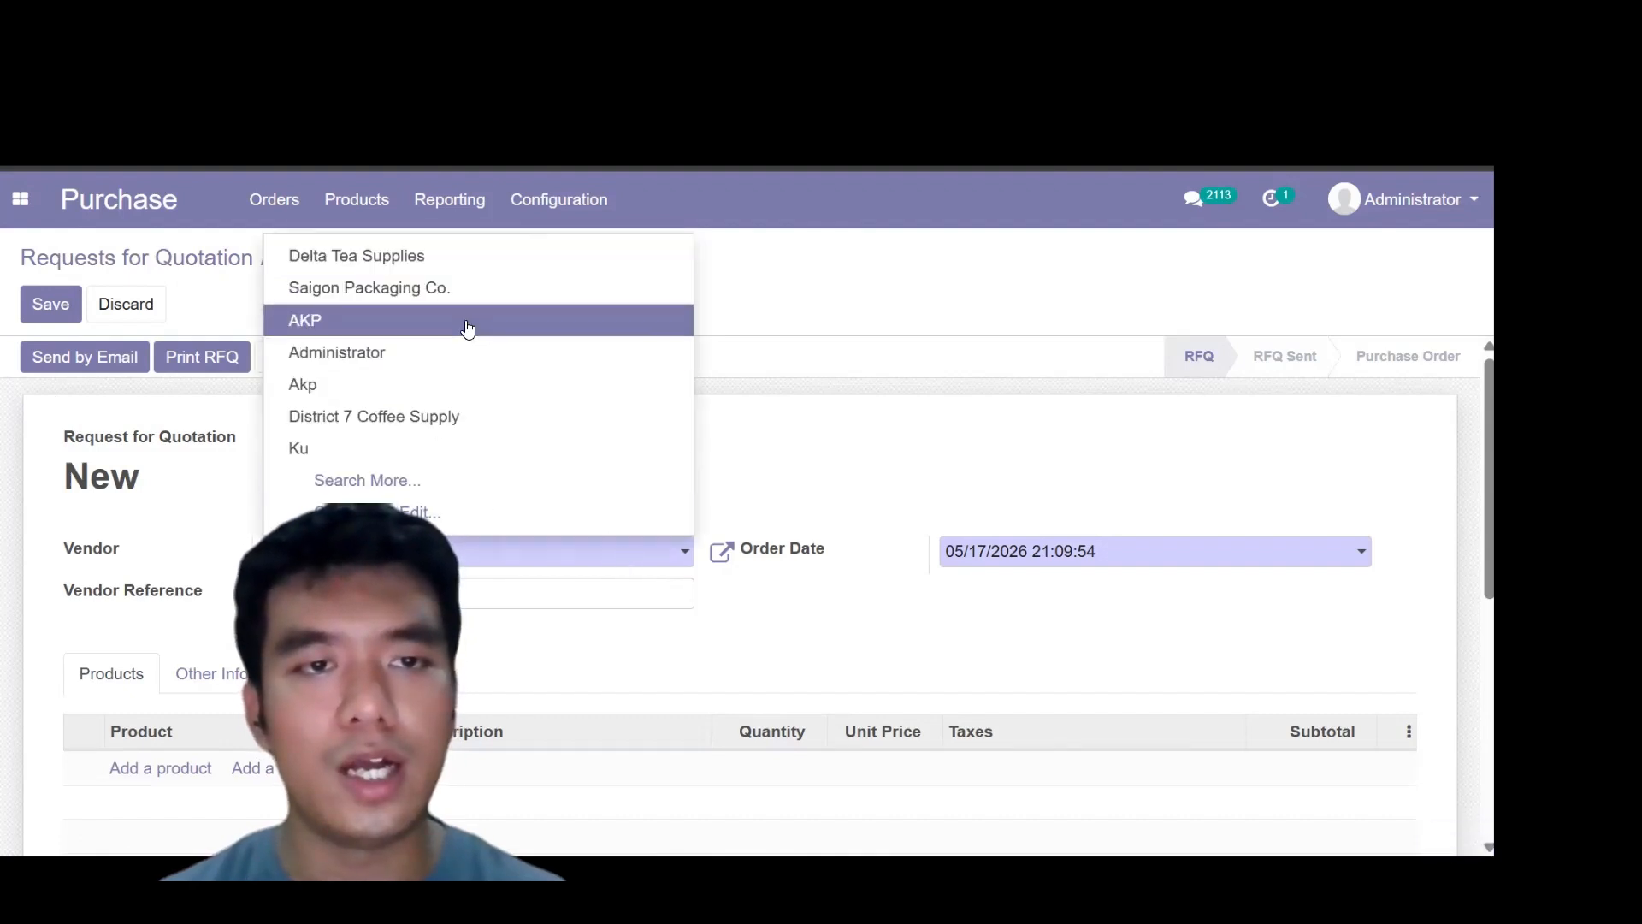
{"action": "left_click", "coordinate": [481, 291]}
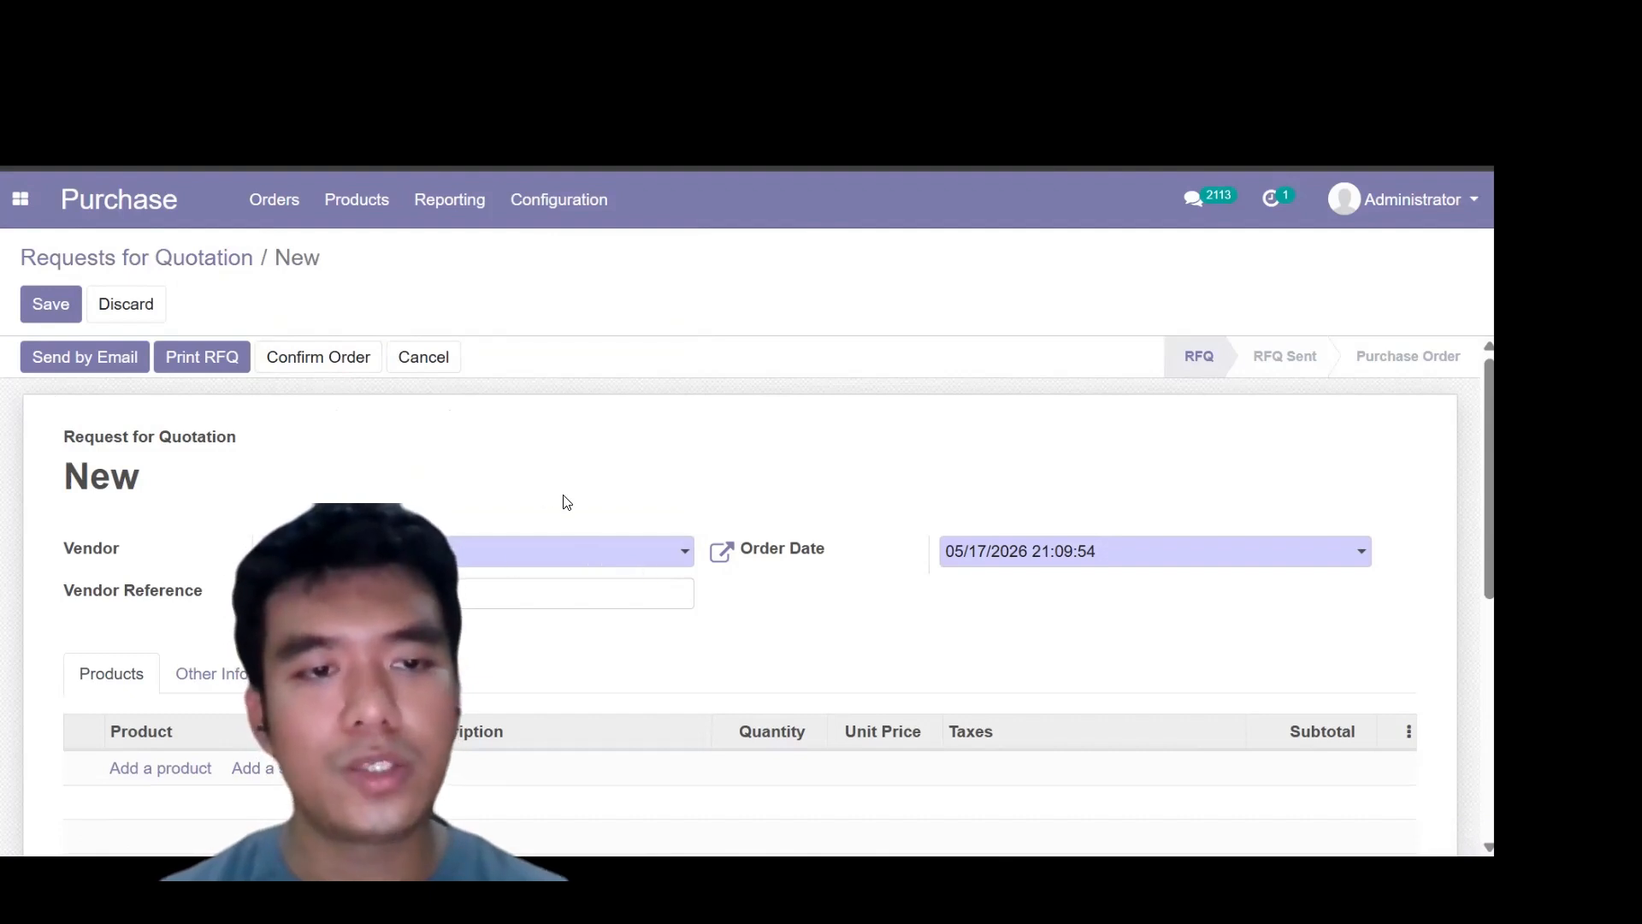
{"action": "scroll", "coordinate": [564, 501], "scroll_direction": "down", "scroll_amount": 1}
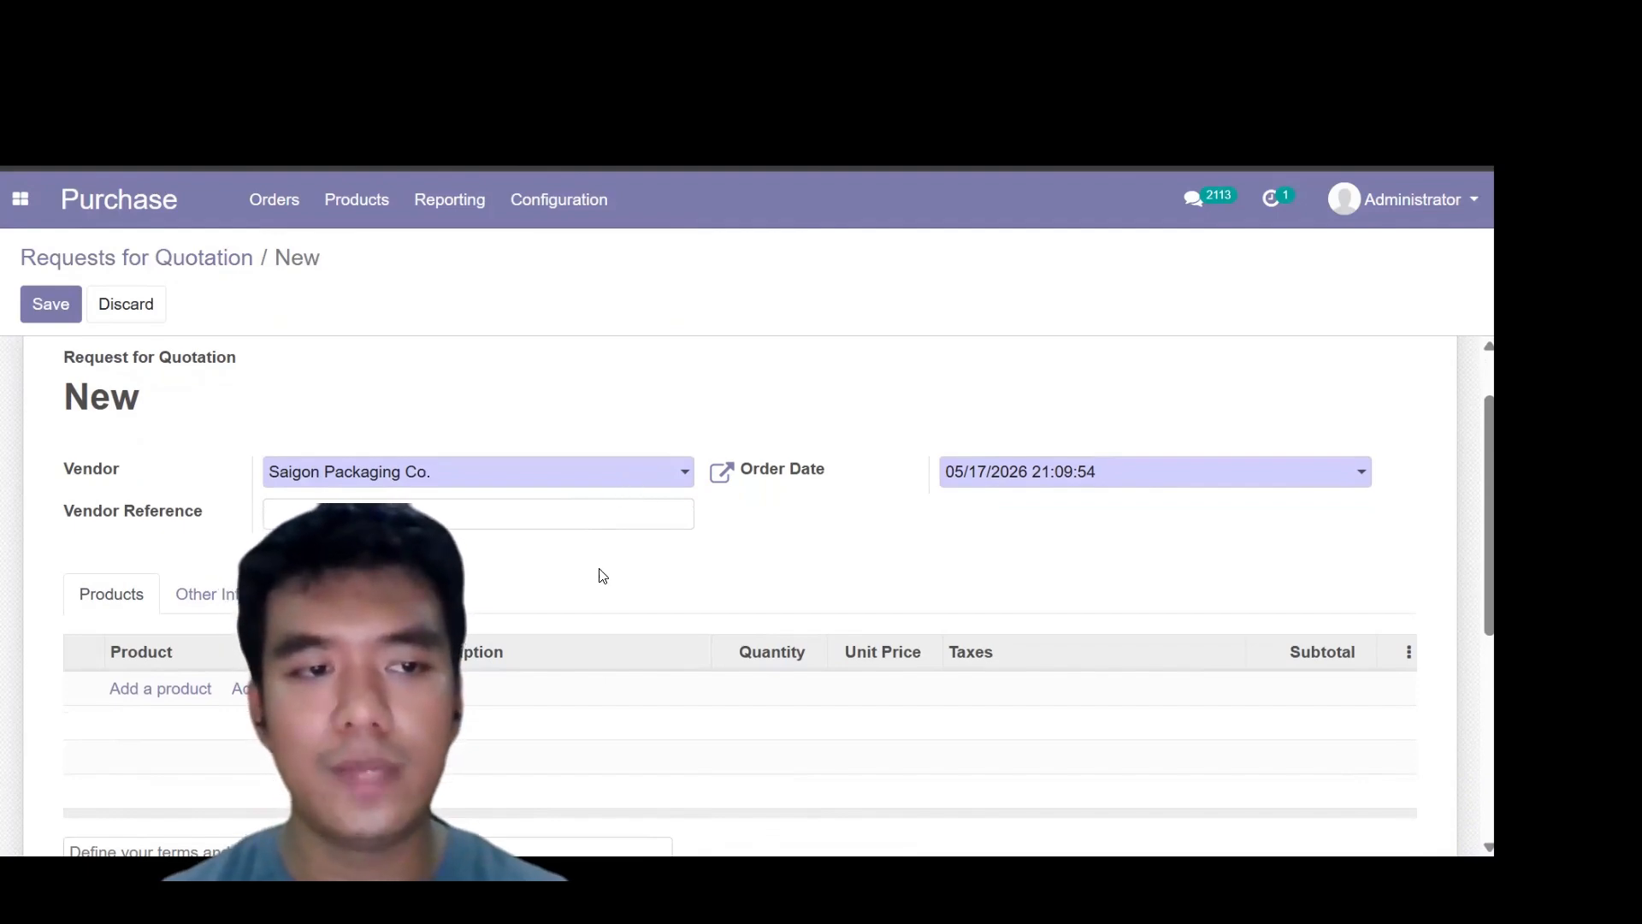
Add a Custom Cardboard Packaging line with a quantity of 10 to the request for quotation
{"action": "scroll", "coordinate": [601, 573], "scroll_direction": "down", "scroll_amount": 1}
{"action": "left_click", "coordinate": [175, 644]}
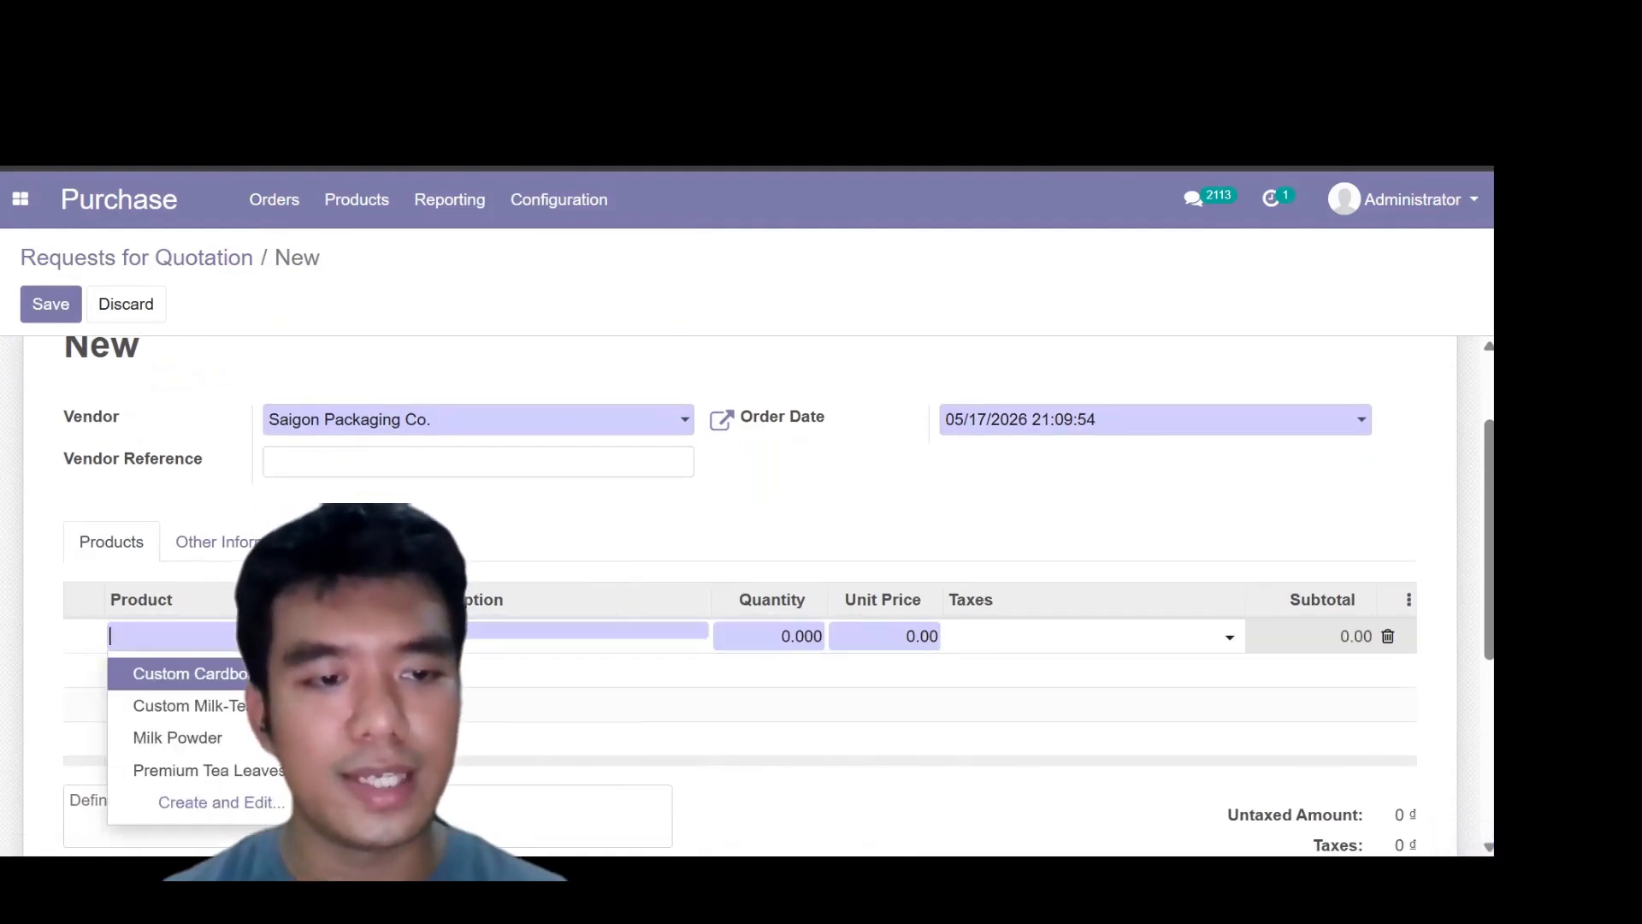
{"action": "key", "text": "Return"}
{"action": "scroll", "coordinate": [590, 561], "scroll_direction": "down", "scroll_amount": 2}
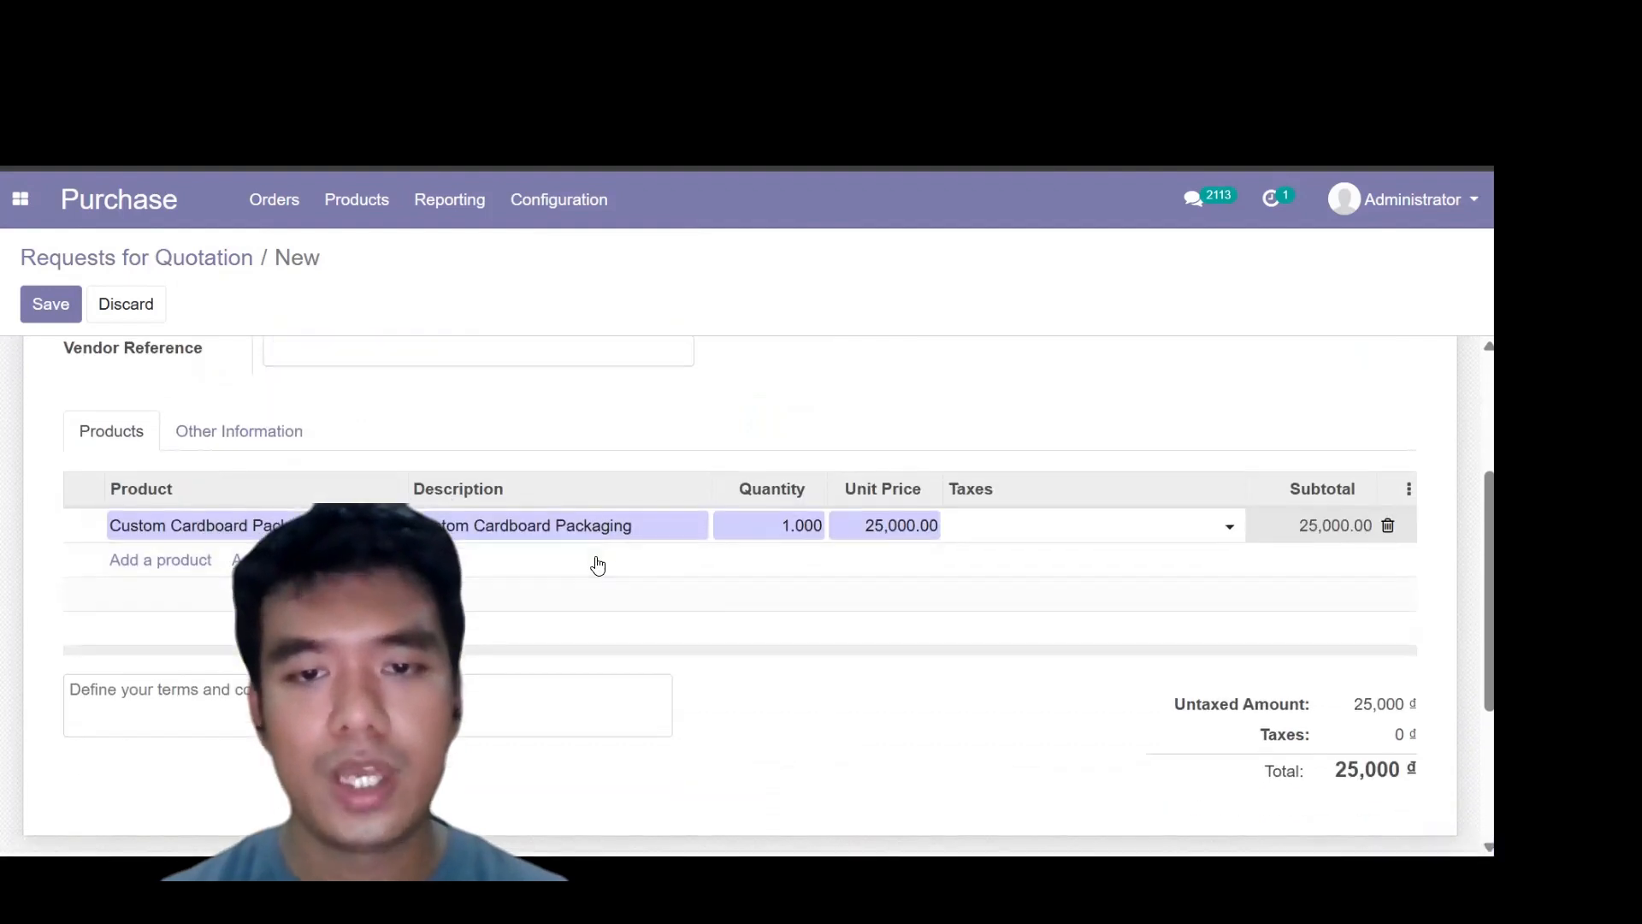
{"action": "left_click", "coordinate": [789, 527]}
{"action": "type", "text": "10"}
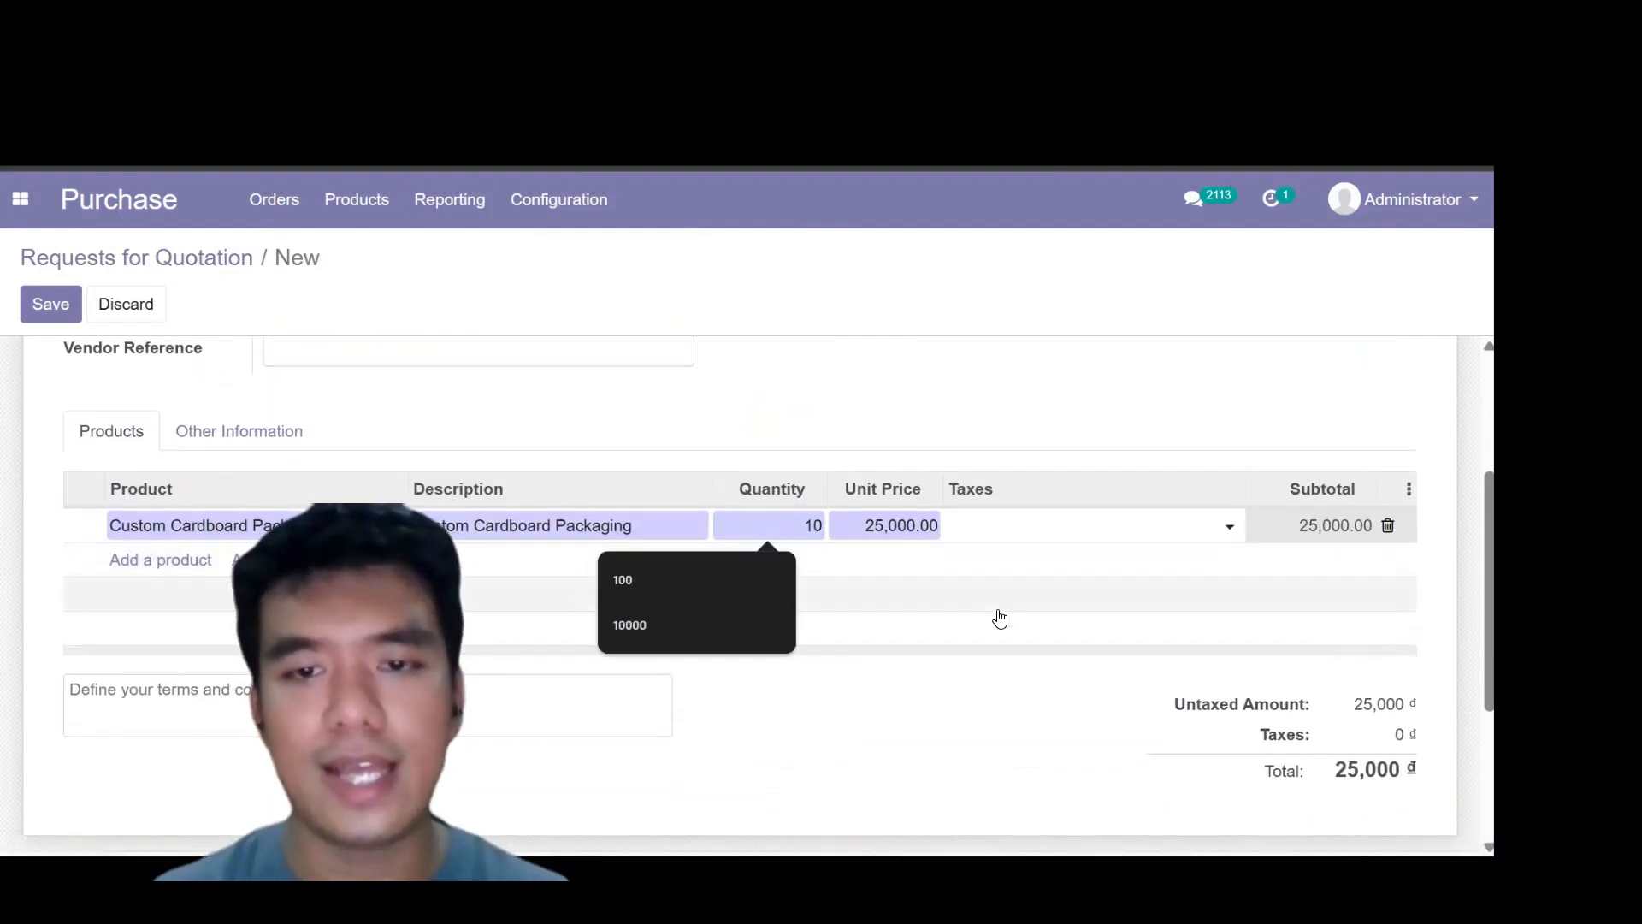
{"action": "left_click", "coordinate": [916, 428]}
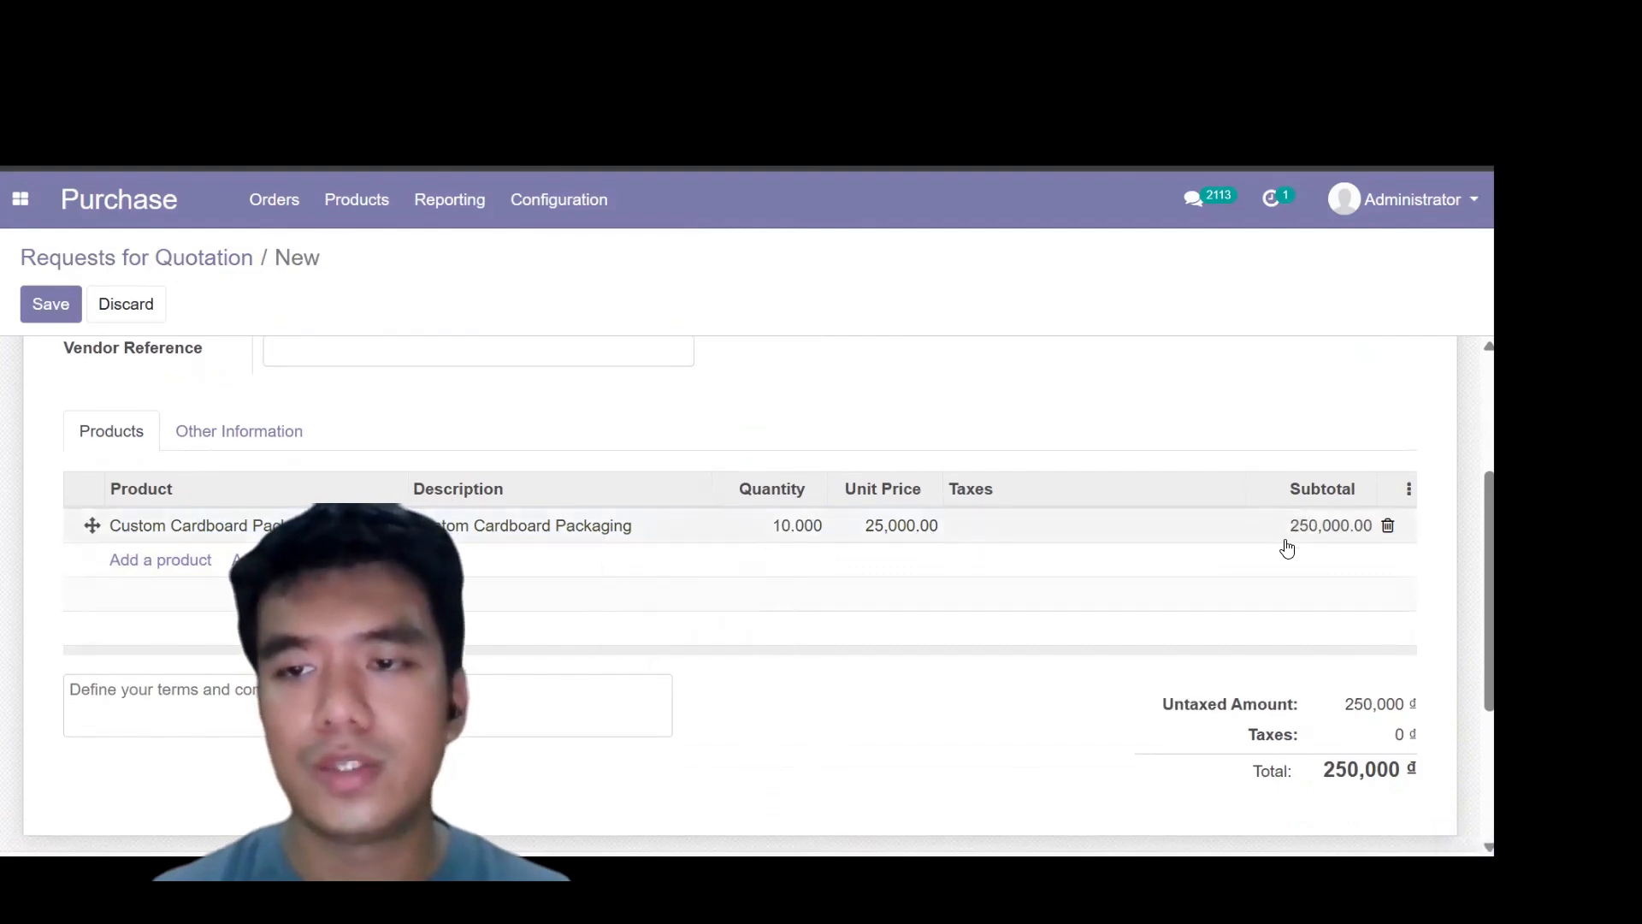
Send the request for quotation to Saigon Packaging Co. by email and confirm it as a purchase order
{"action": "scroll", "coordinate": [1096, 641], "scroll_direction": "up", "scroll_amount": 4}
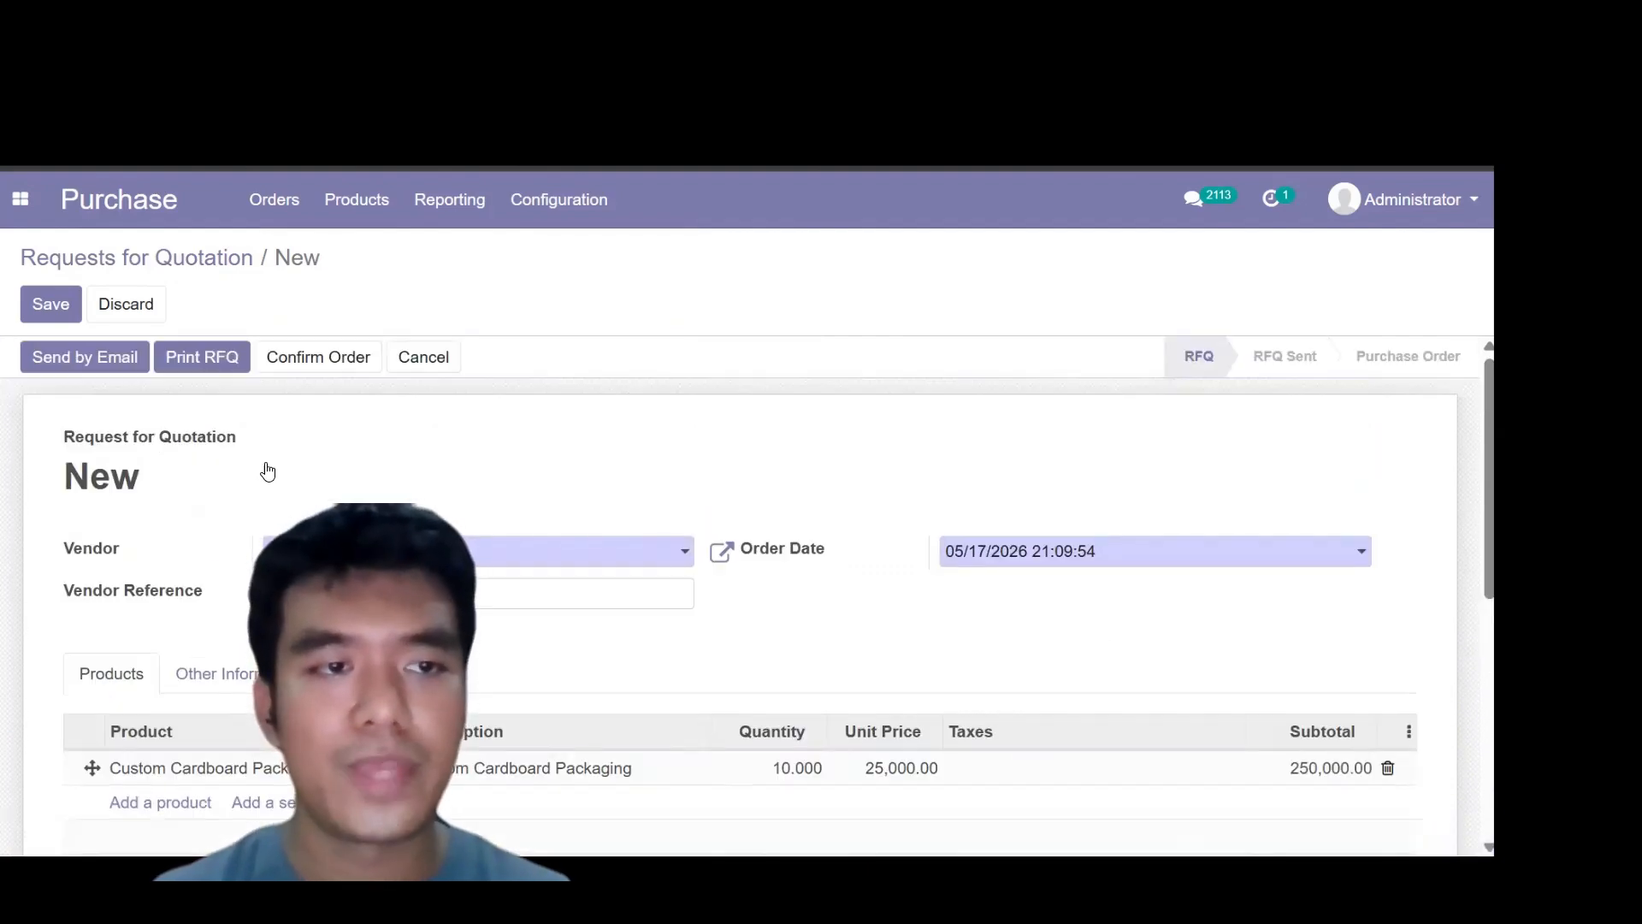
{"action": "left_click", "coordinate": [84, 358]}
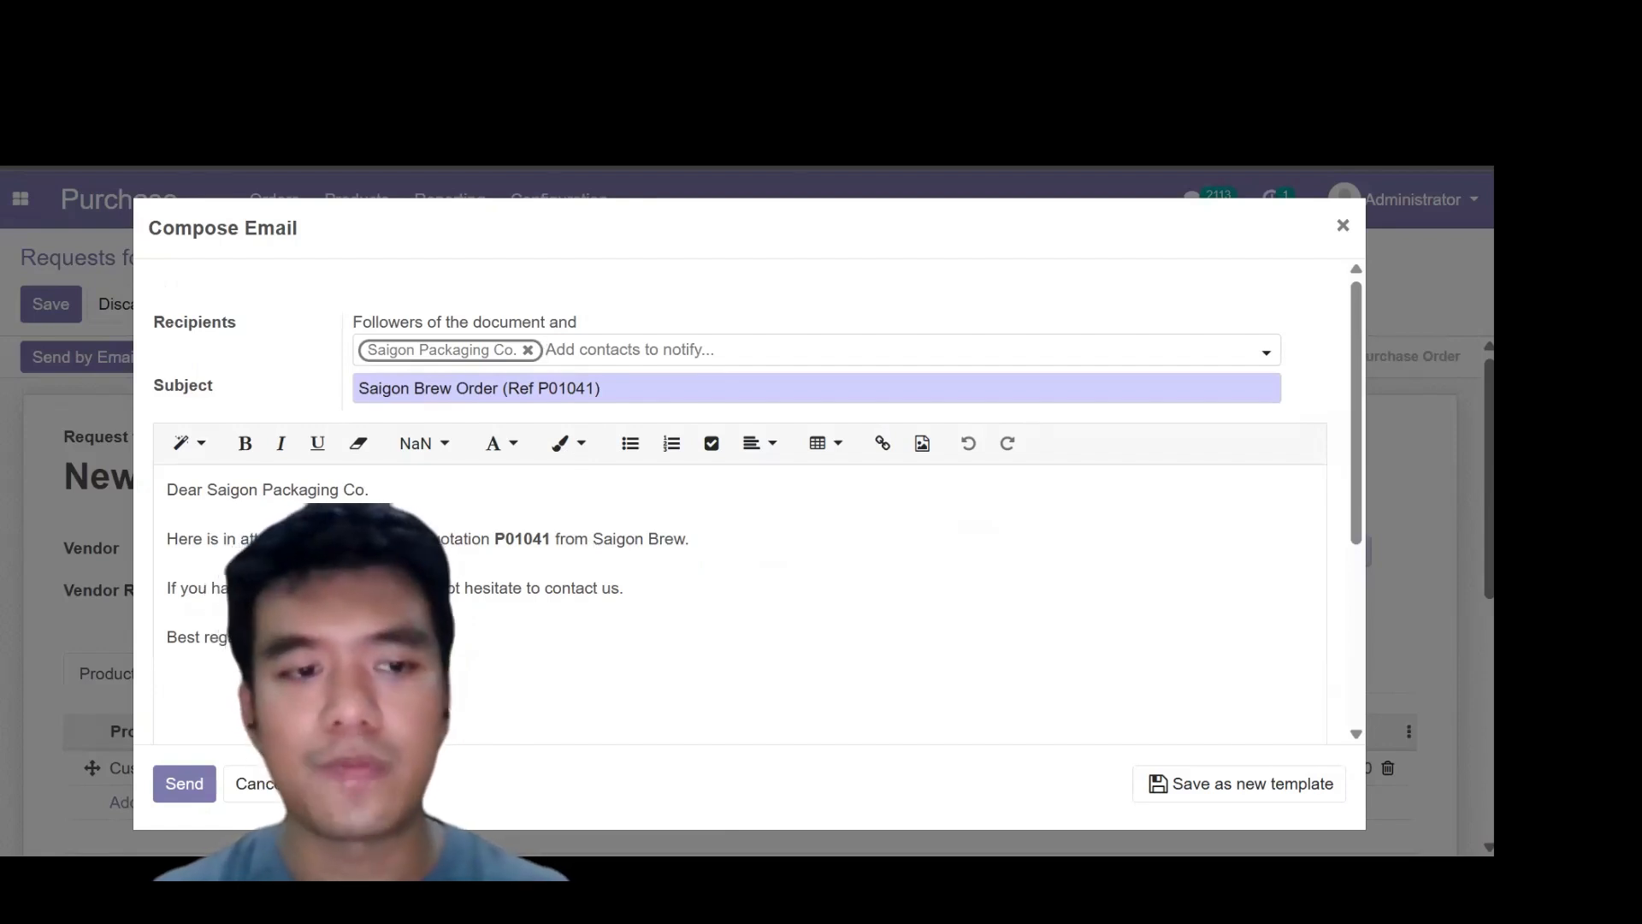
{"action": "left_click", "coordinate": [177, 787]}
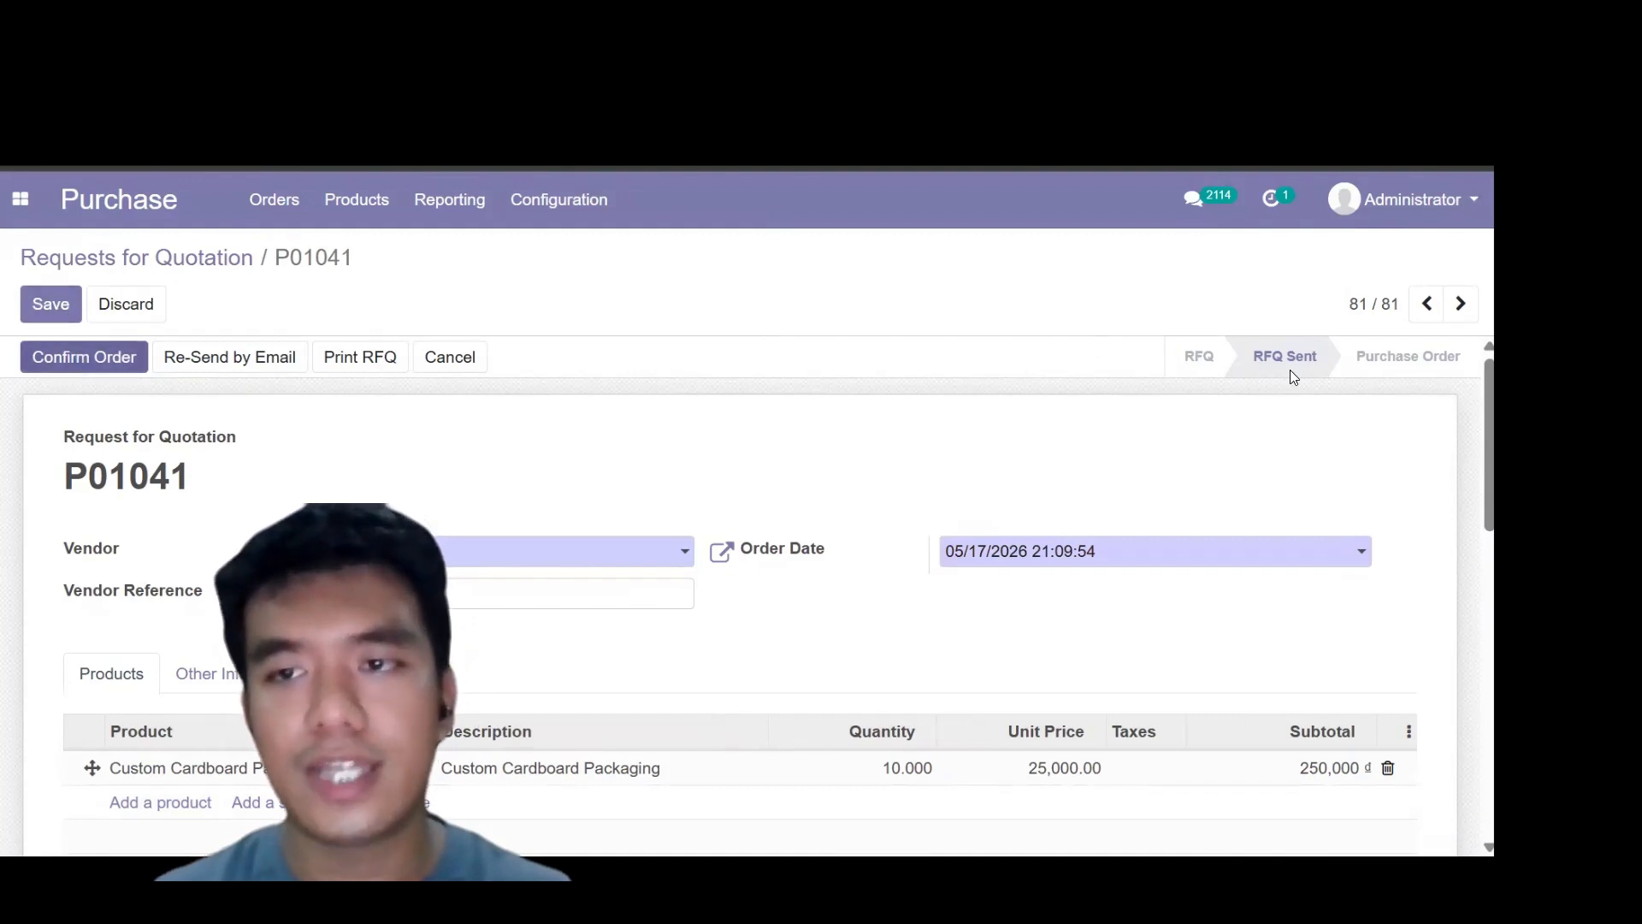
{"action": "left_click", "coordinate": [135, 372]}
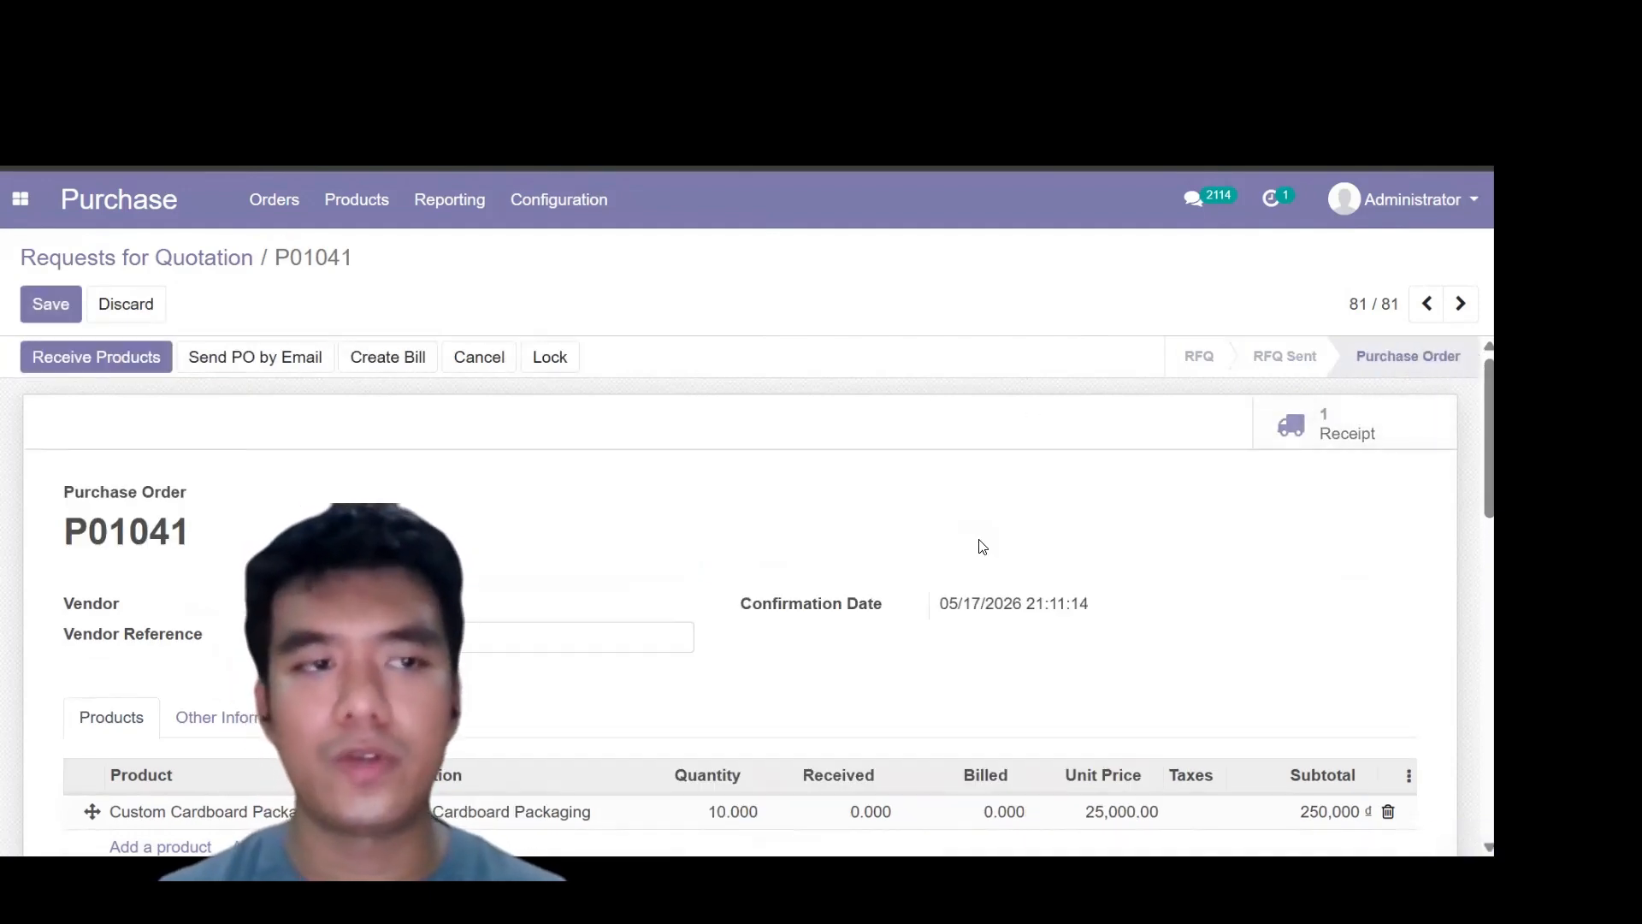
Open the purchase order's receipt and validate it, applying an immediate transfer of all the cardboard packaging
{"action": "left_click", "coordinate": [1317, 448]}
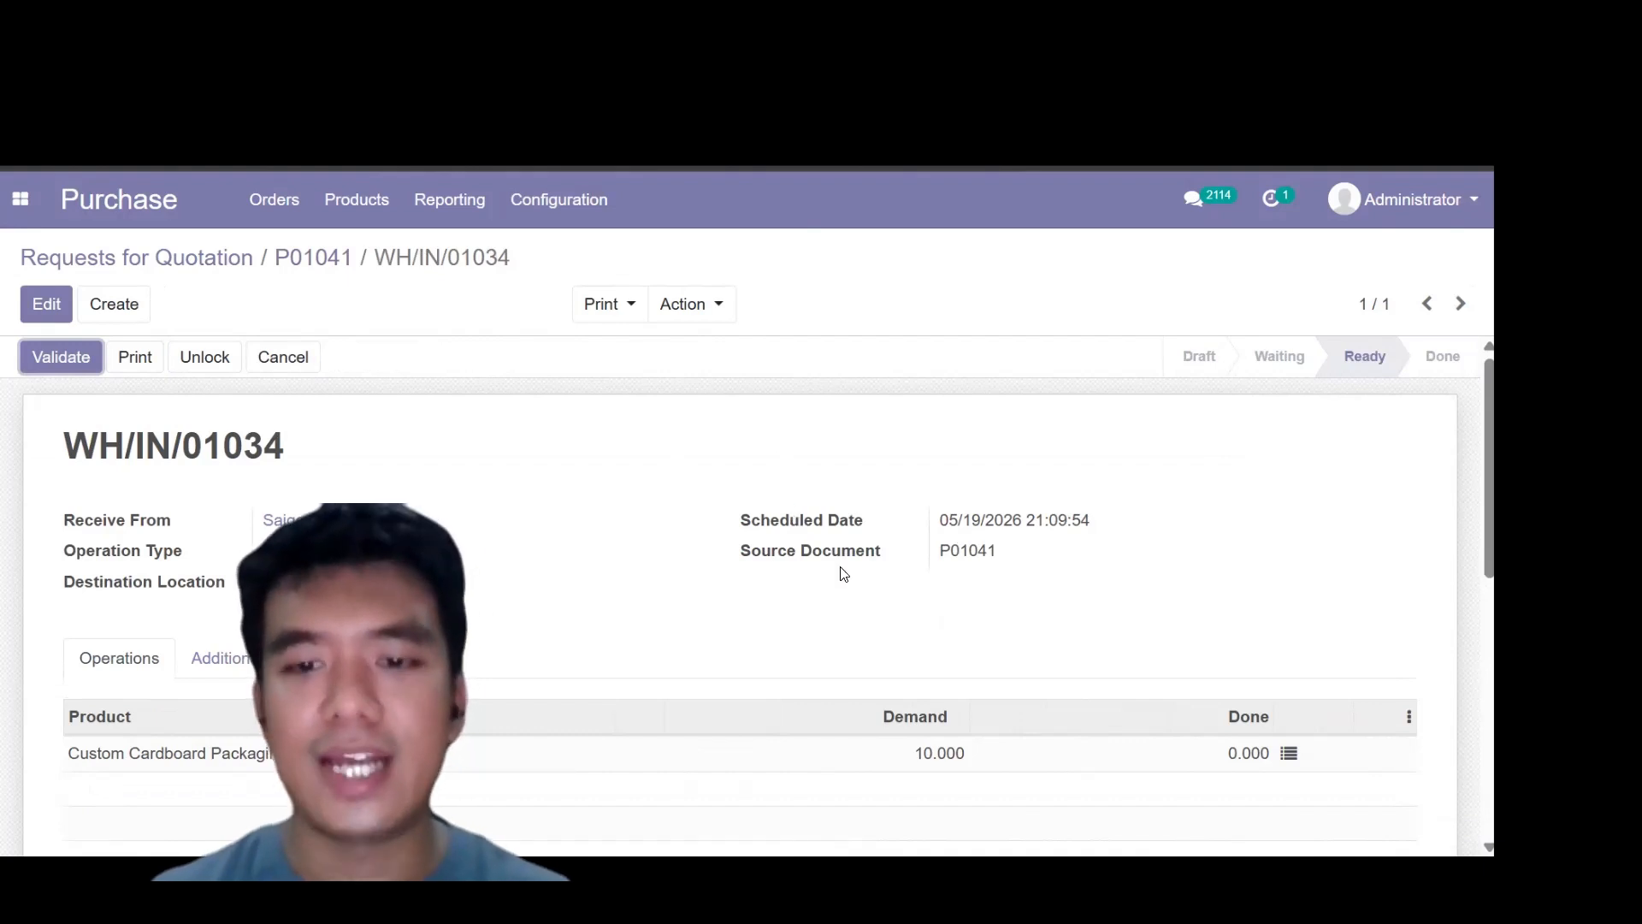
{"action": "scroll", "coordinate": [789, 582], "scroll_direction": "down", "scroll_amount": 1}
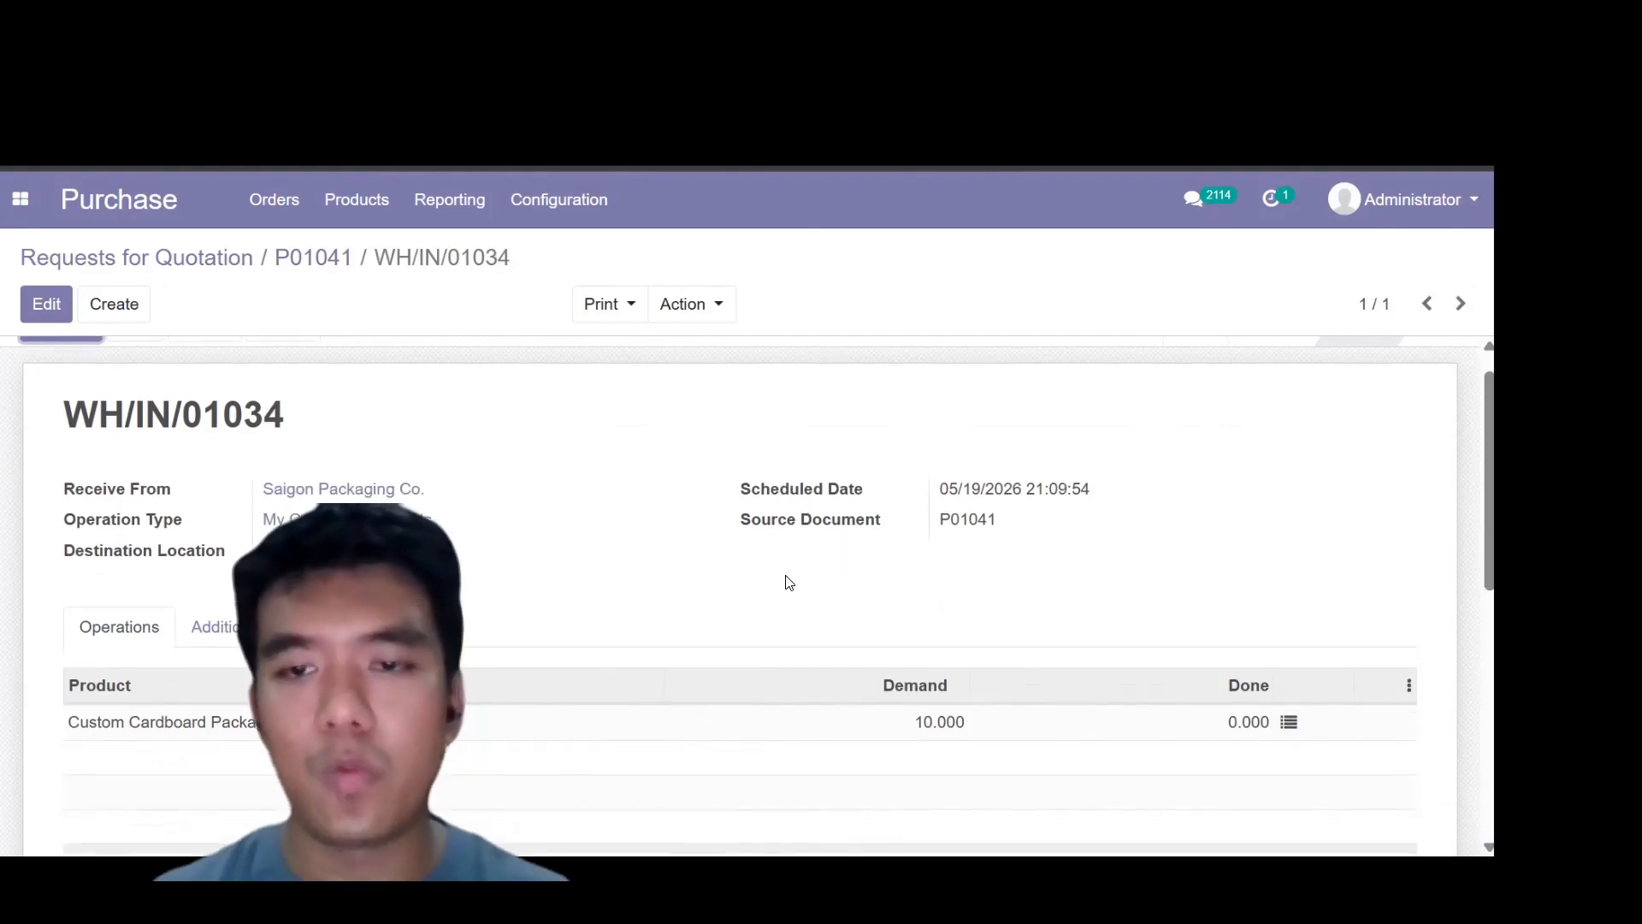
{"action": "scroll", "coordinate": [789, 583], "scroll_direction": "up", "scroll_amount": 1}
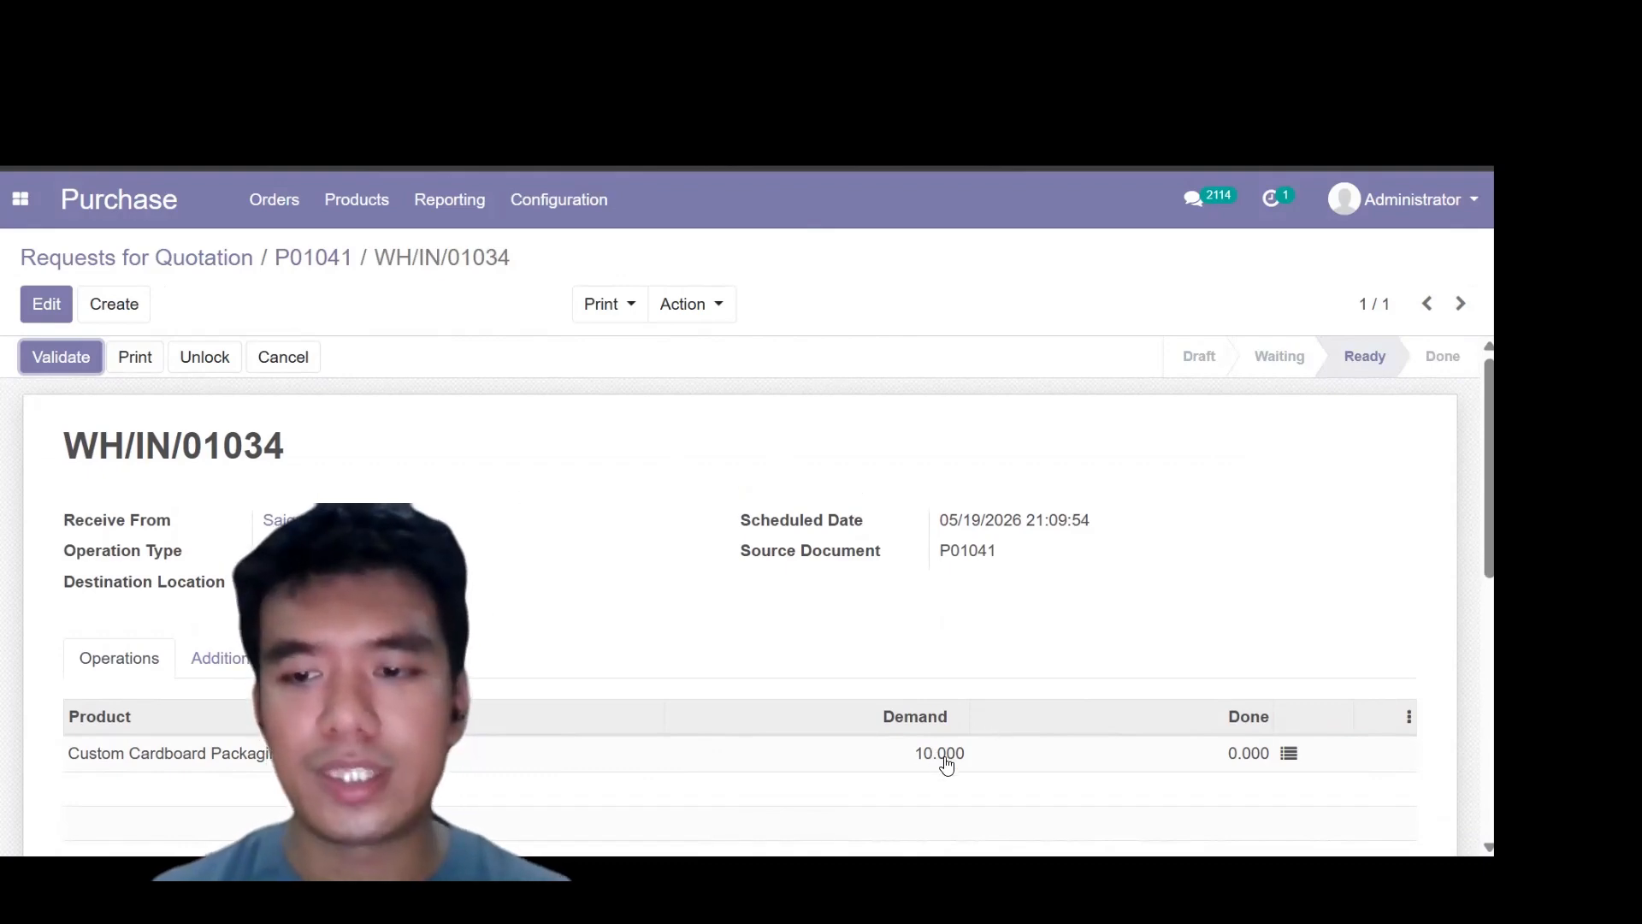
{"action": "left_click", "coordinate": [72, 376]}
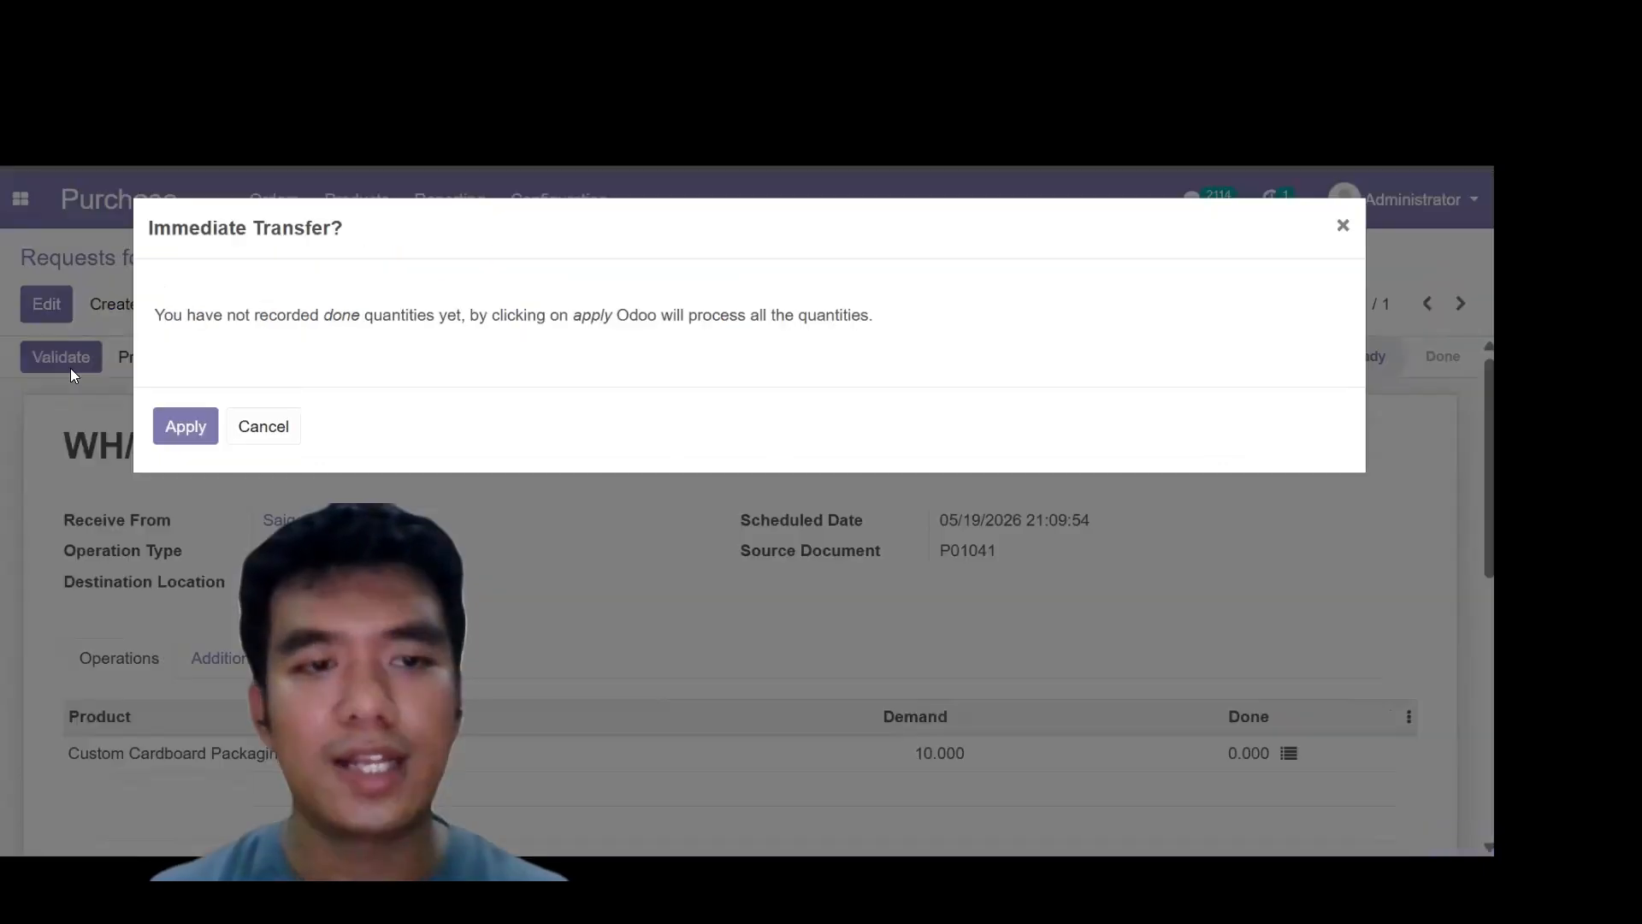
{"action": "left_click", "coordinate": [184, 430]}
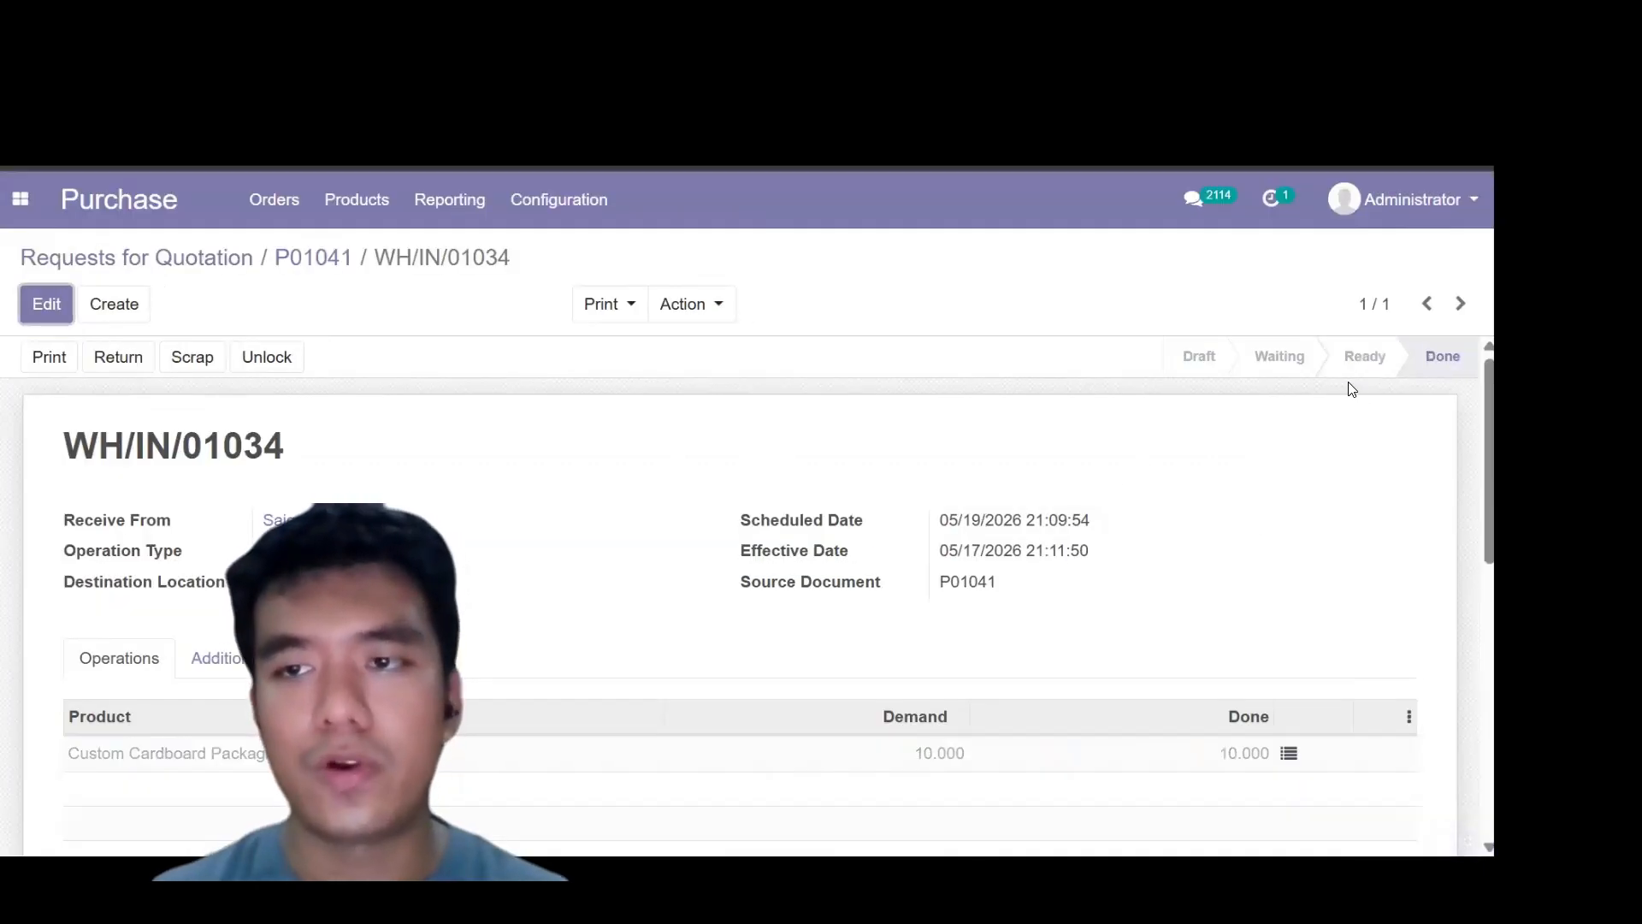
{"action": "mouse_move", "coordinate": [1447, 374]}
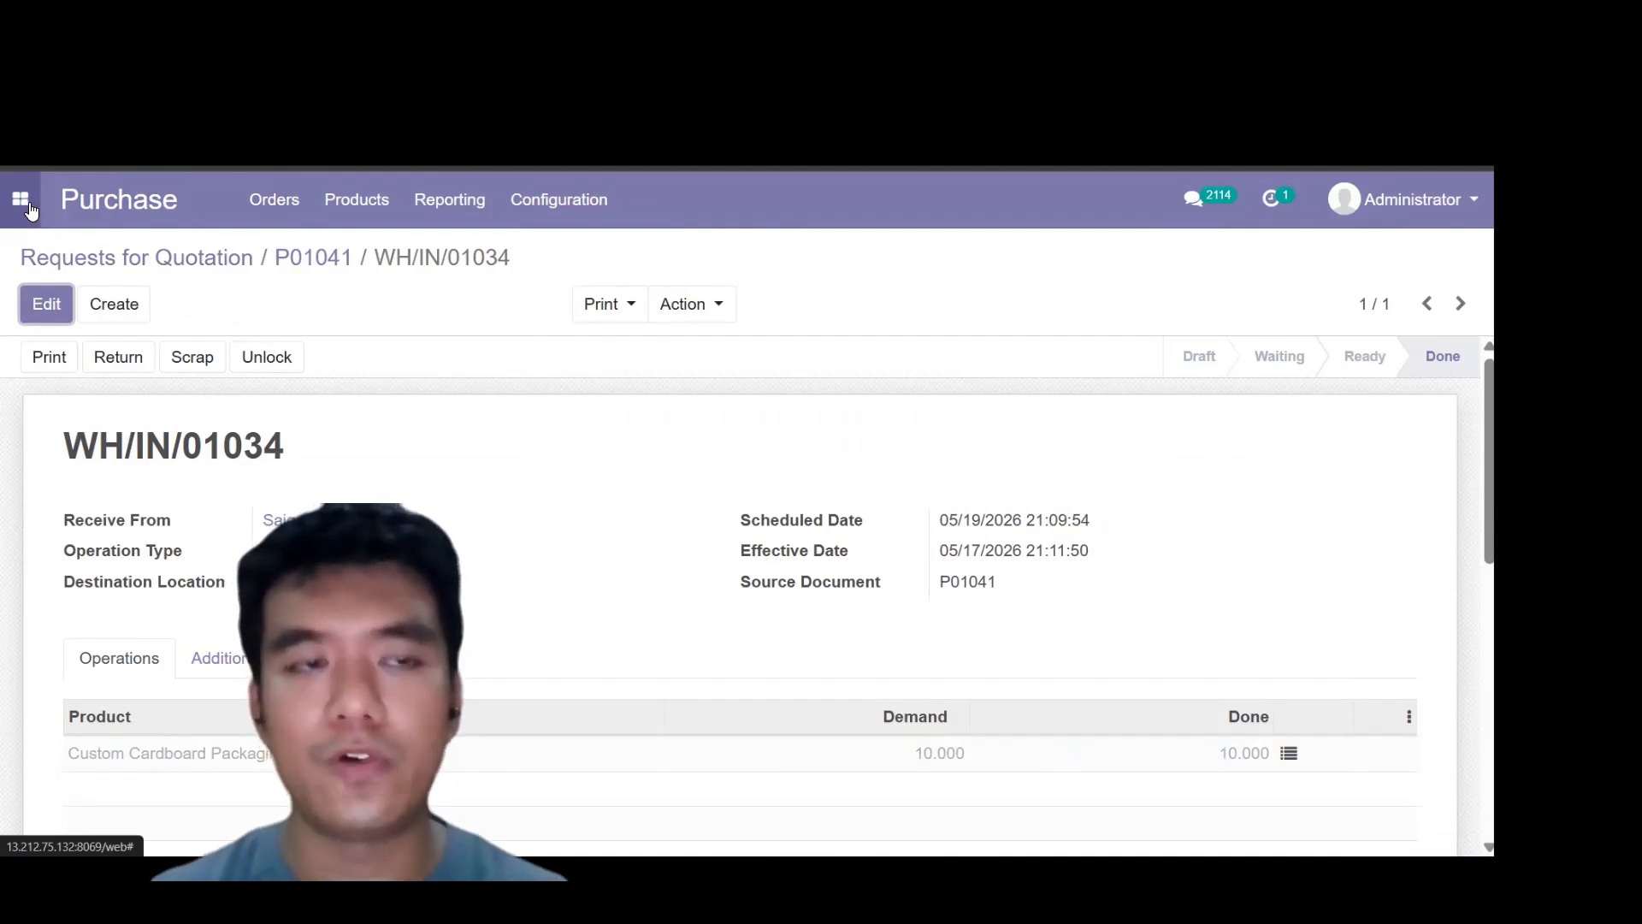
Switch to the Manufacturing app and view its product list
{"action": "left_click", "coordinate": [26, 203]}
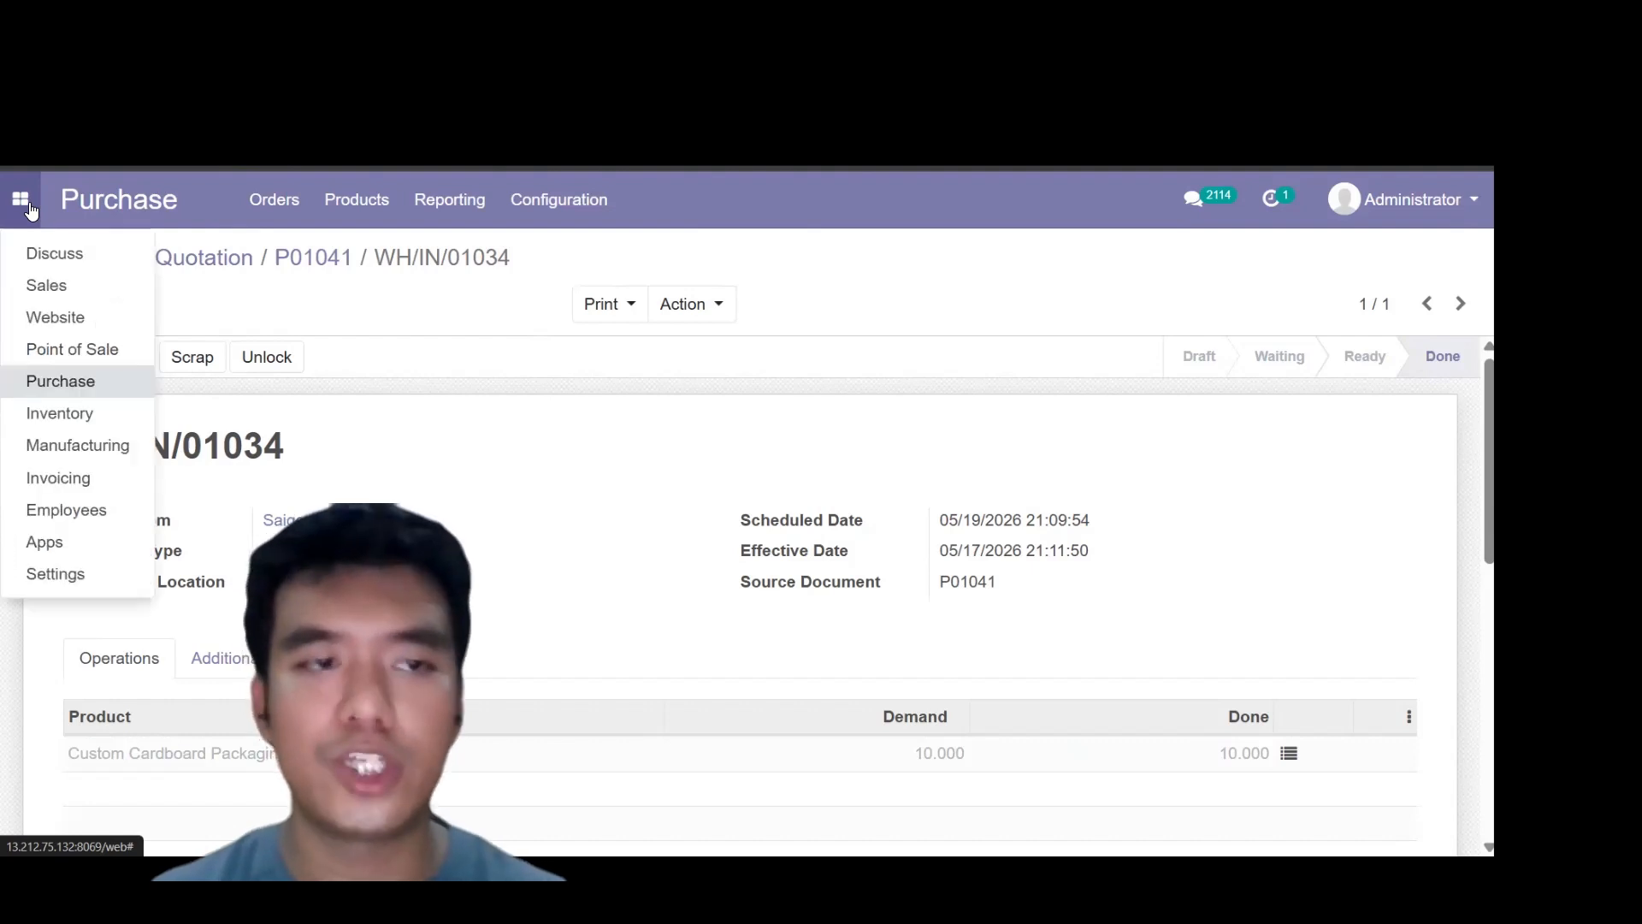
{"action": "left_click", "coordinate": [90, 444]}
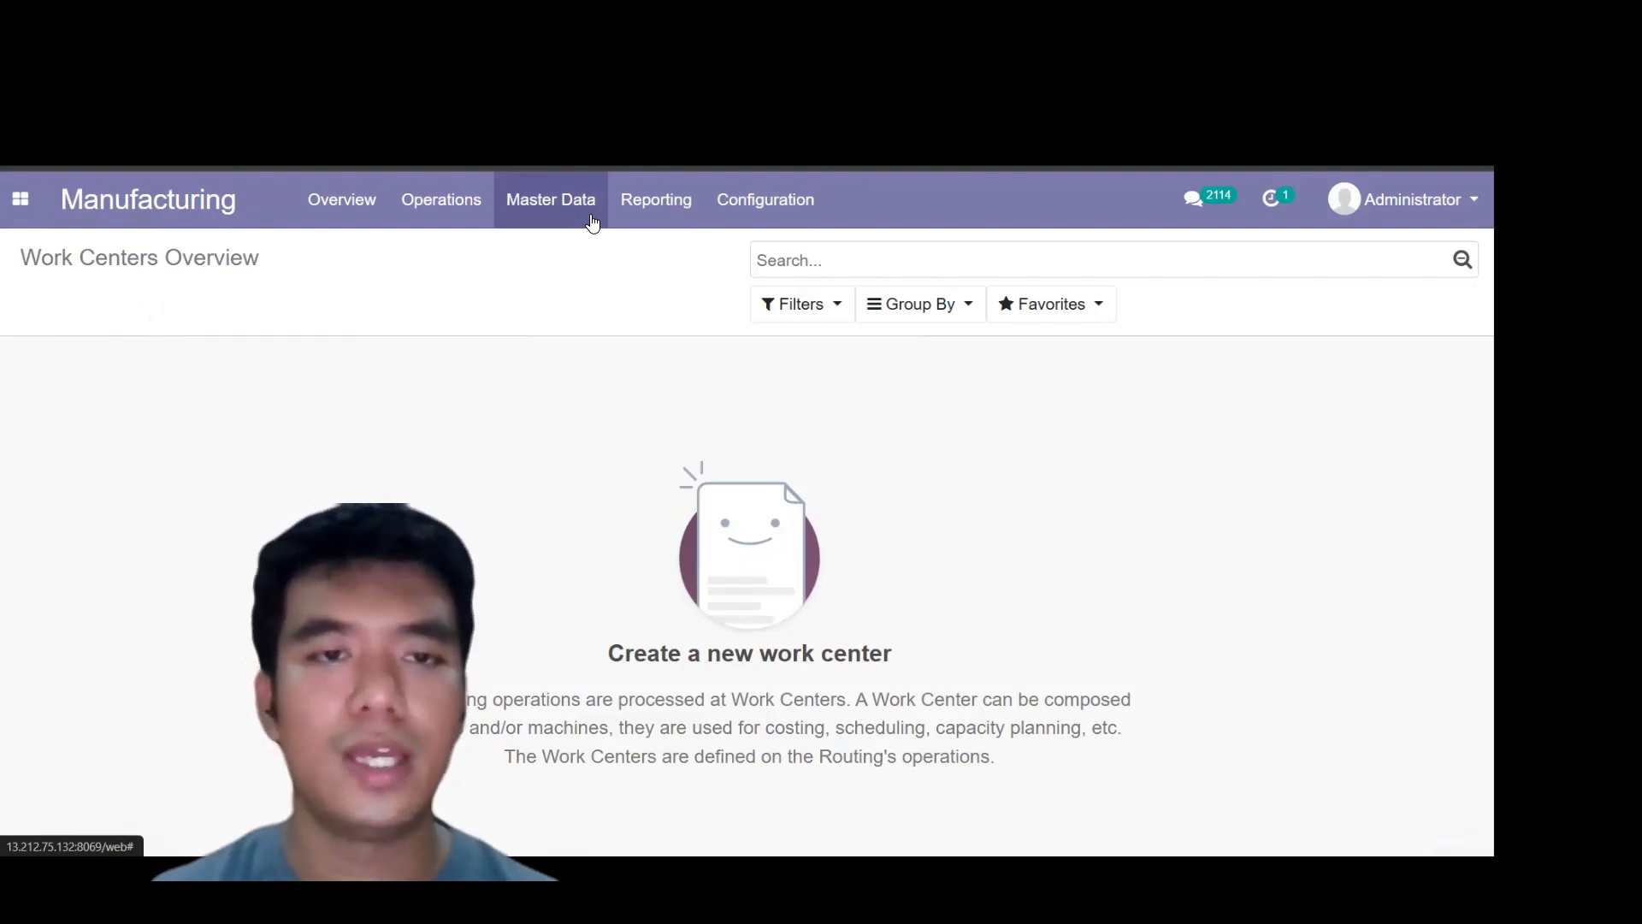
{"action": "left_click", "coordinate": [526, 218]}
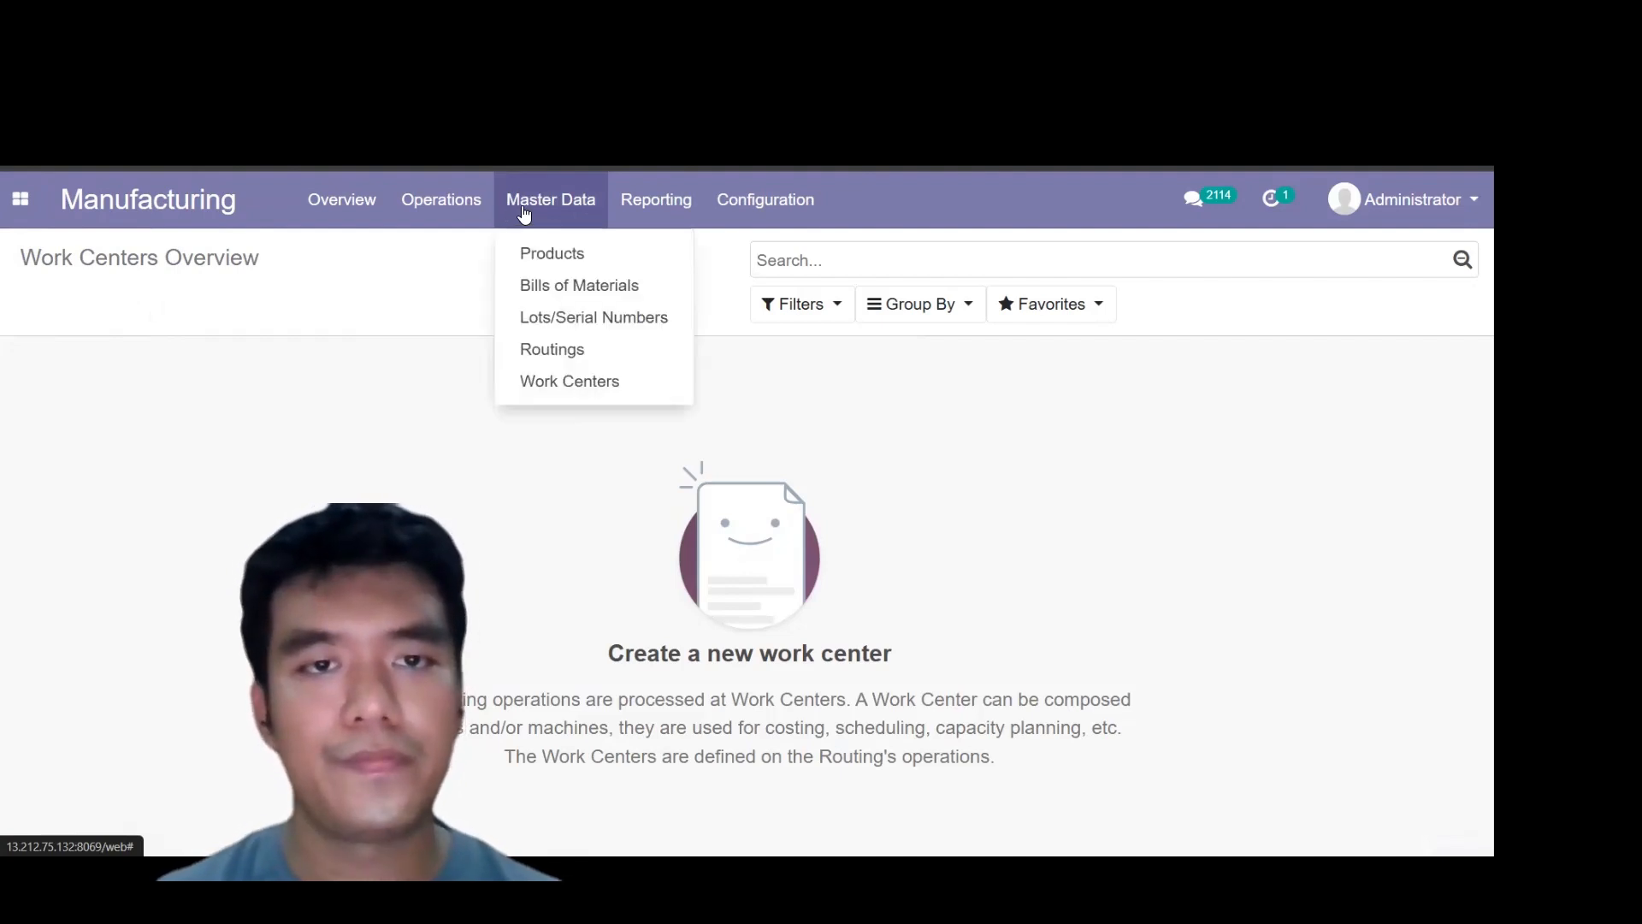
{"action": "left_click", "coordinate": [544, 253]}
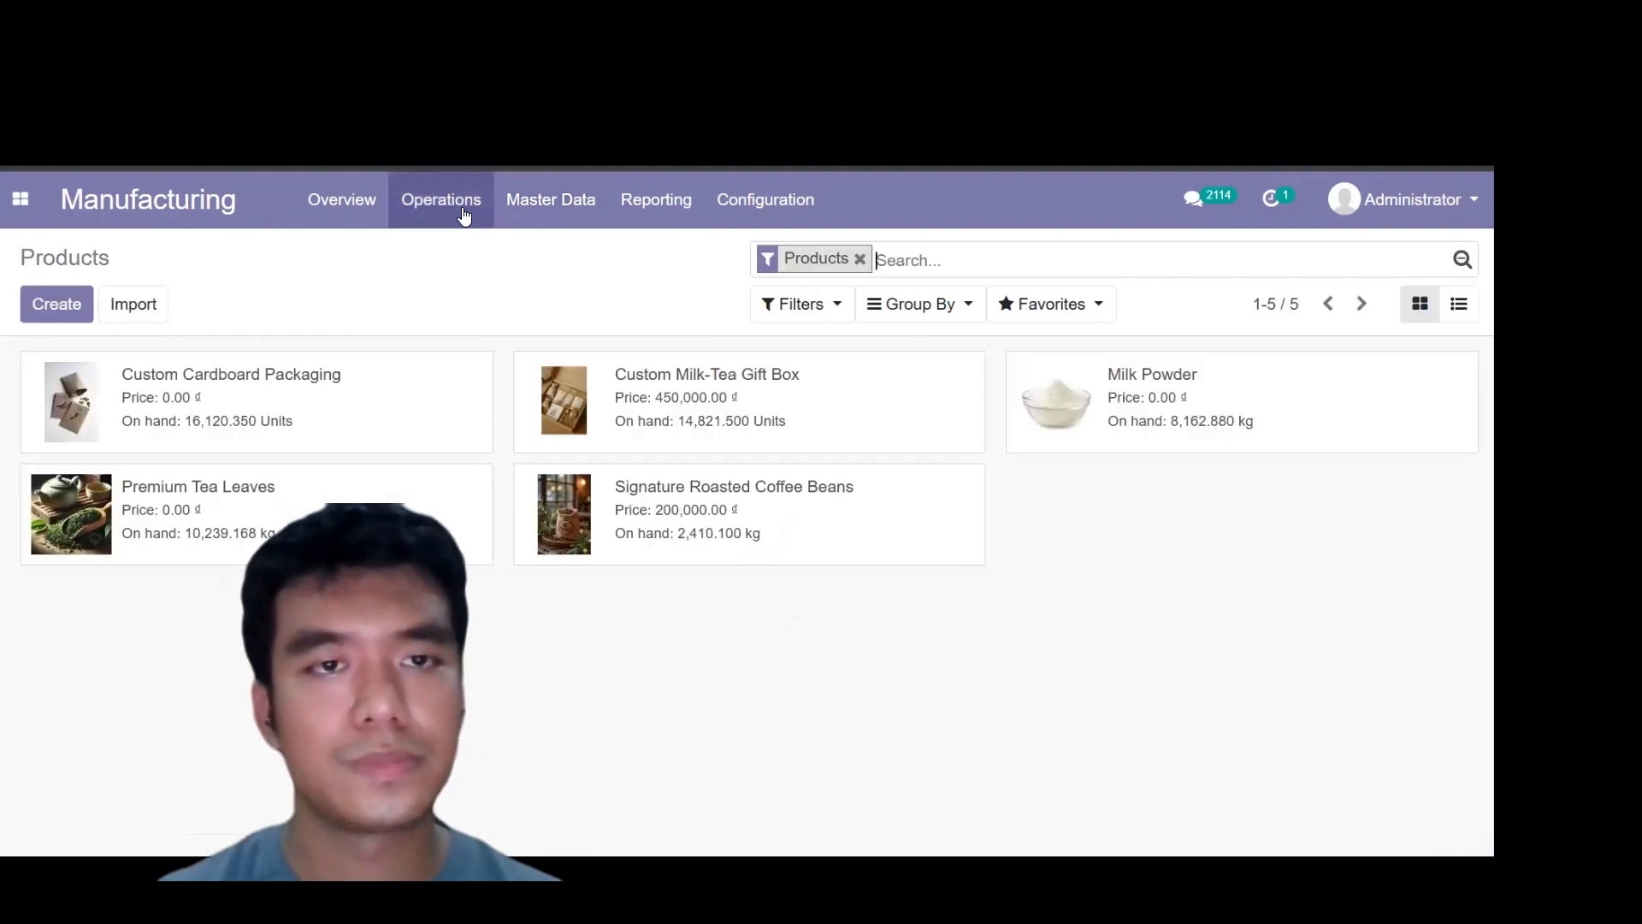
Open the manufacturing orders list, clear its search filter and look through the existing orders
{"action": "left_click", "coordinate": [465, 254]}
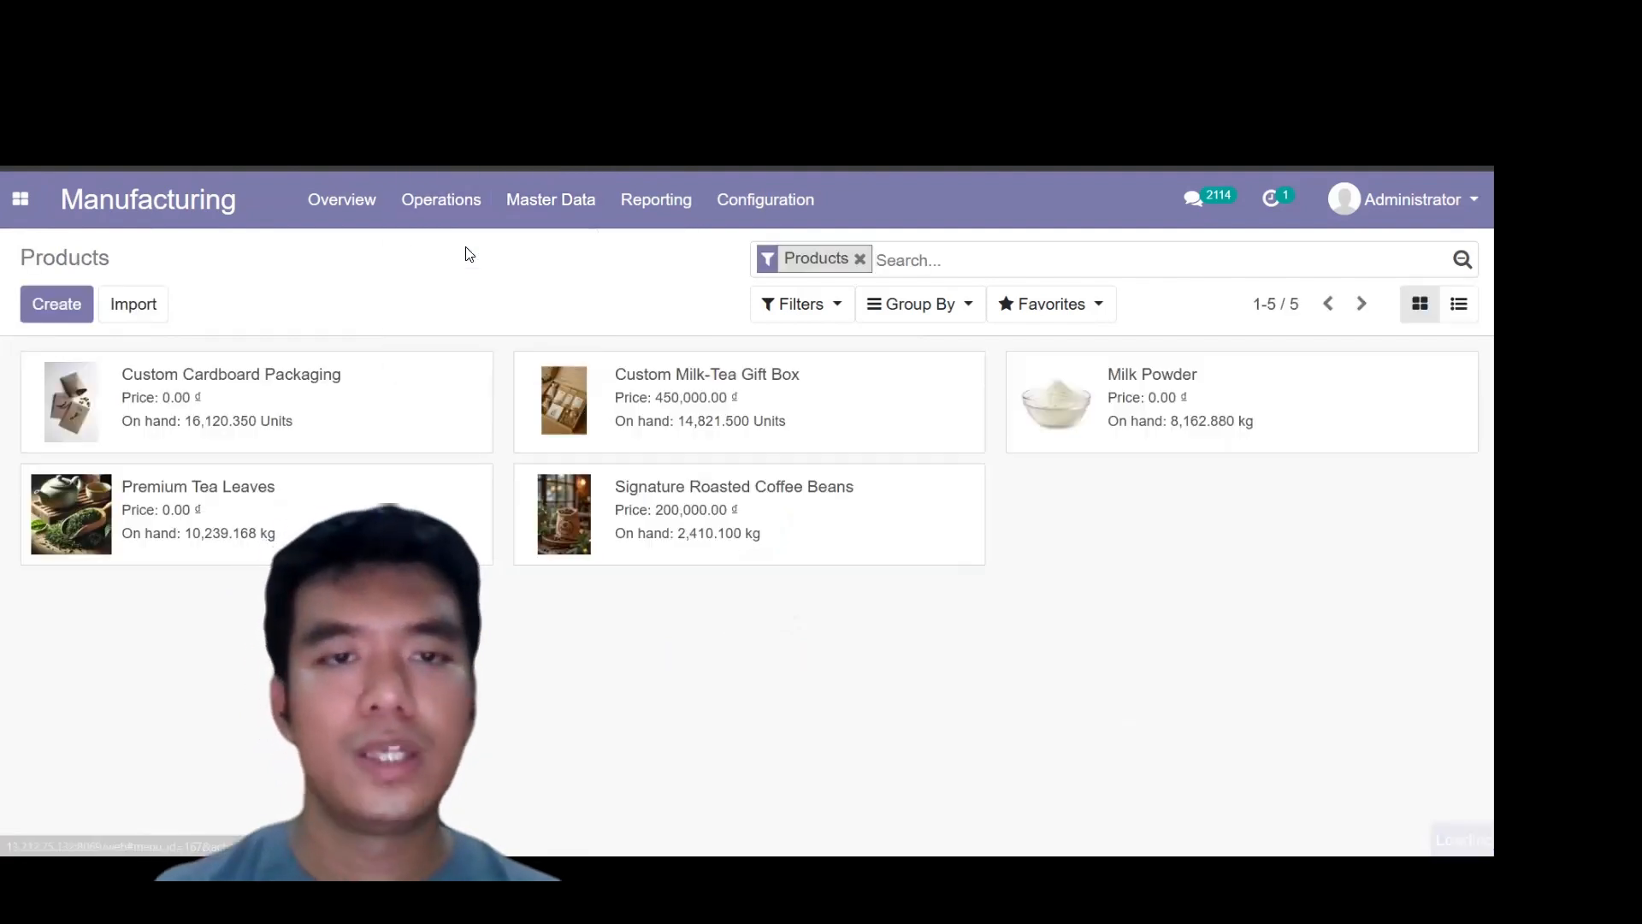
{"action": "left_click", "coordinate": [839, 260]}
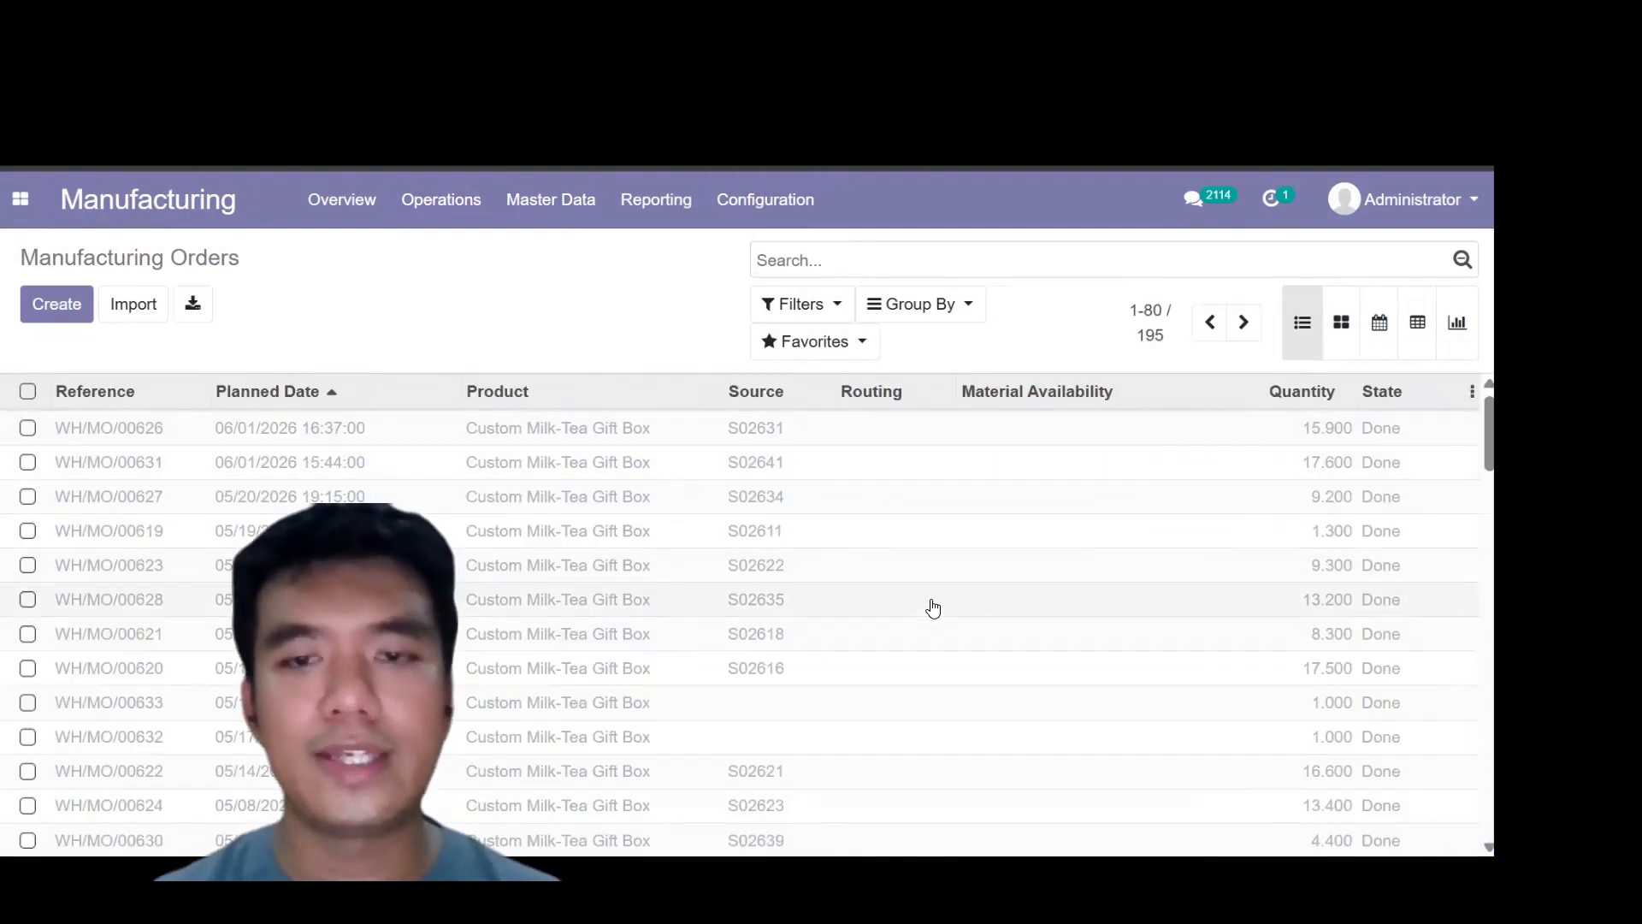
{"action": "scroll", "coordinate": [933, 608], "scroll_direction": "down", "scroll_amount": 3}
{"action": "scroll", "coordinate": [933, 609], "scroll_direction": "down", "scroll_amount": 2}
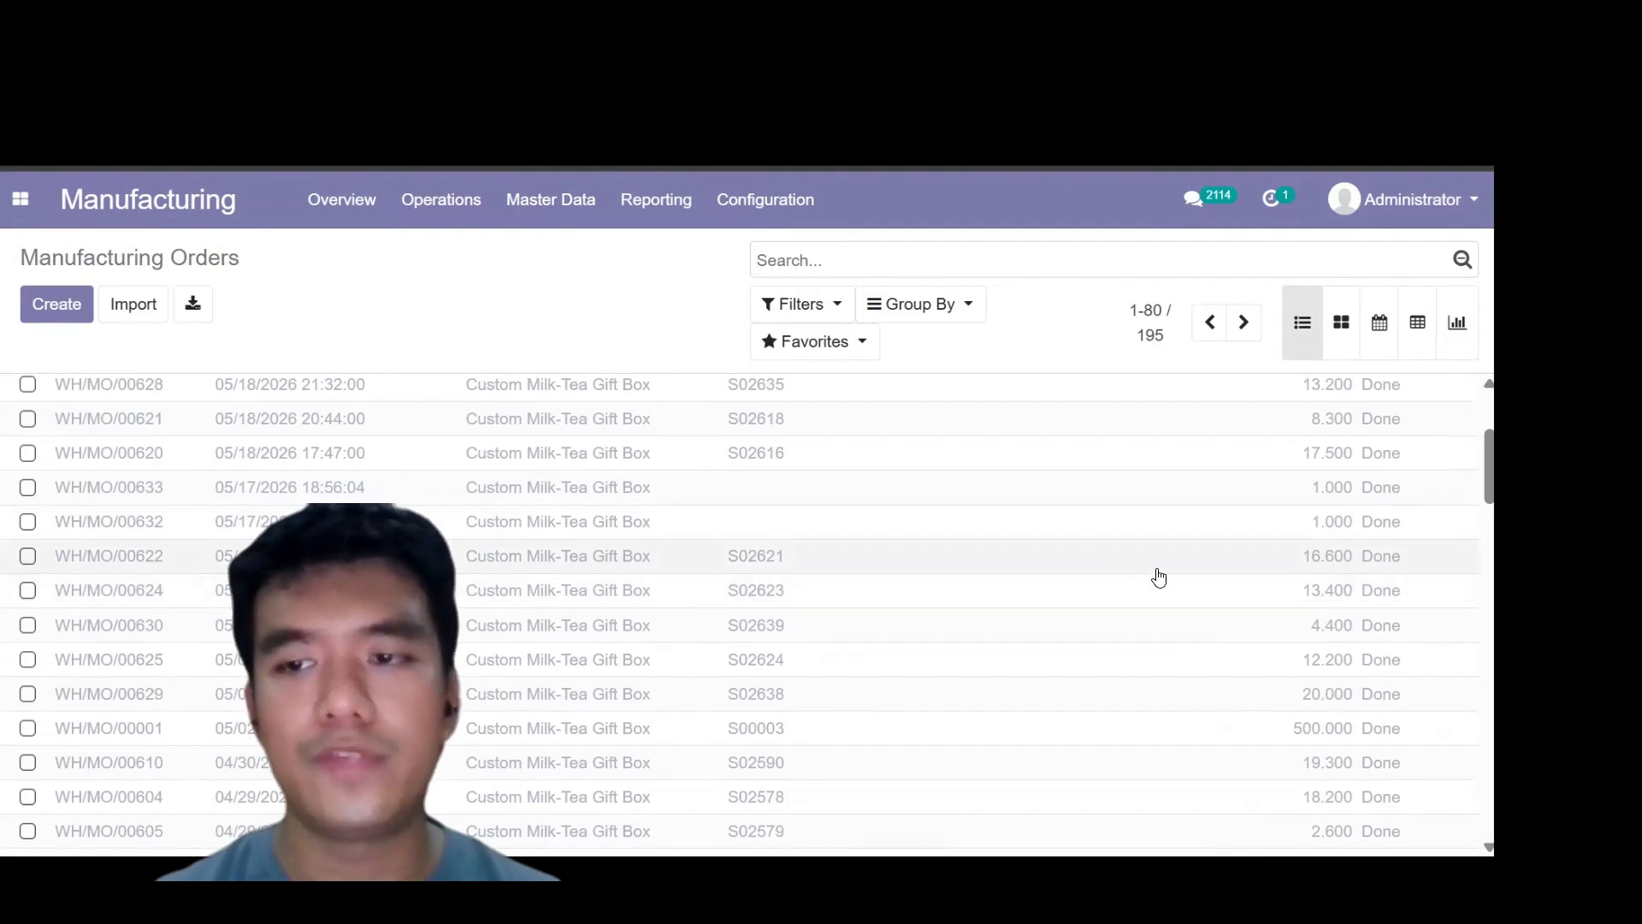
{"action": "scroll", "coordinate": [1299, 535], "scroll_direction": "up", "scroll_amount": 5}
{"action": "scroll", "coordinate": [1327, 513], "scroll_direction": "up", "scroll_amount": 1}
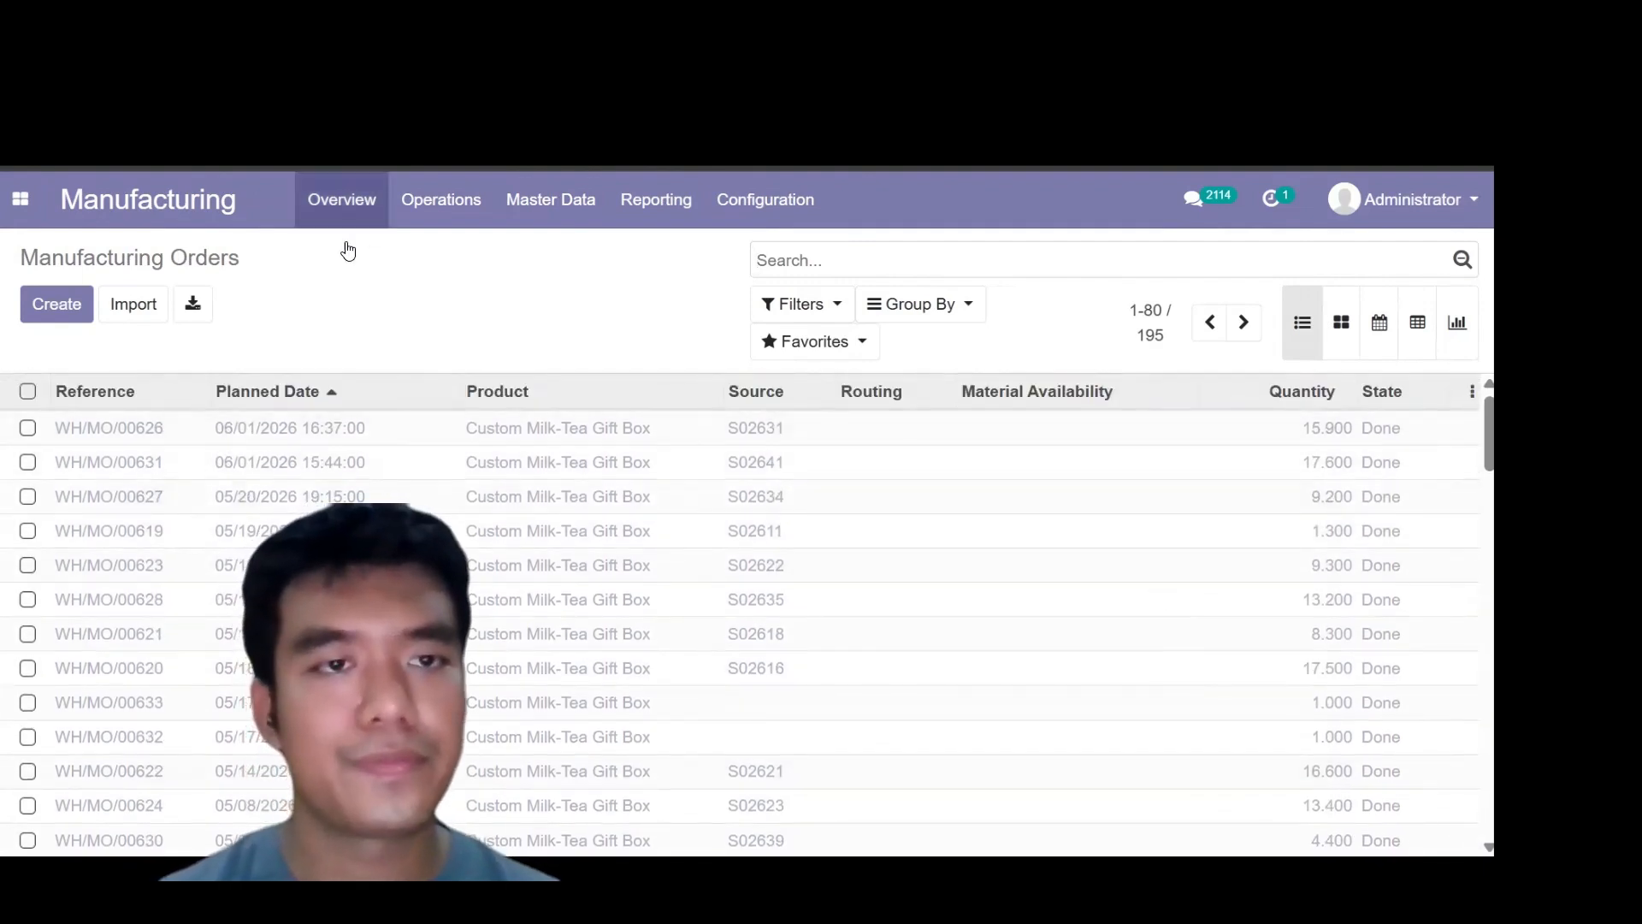
Create a new manufacturing order for the Custom Milk-Tea Gift Box and check its components
{"action": "left_click", "coordinate": [45, 311]}
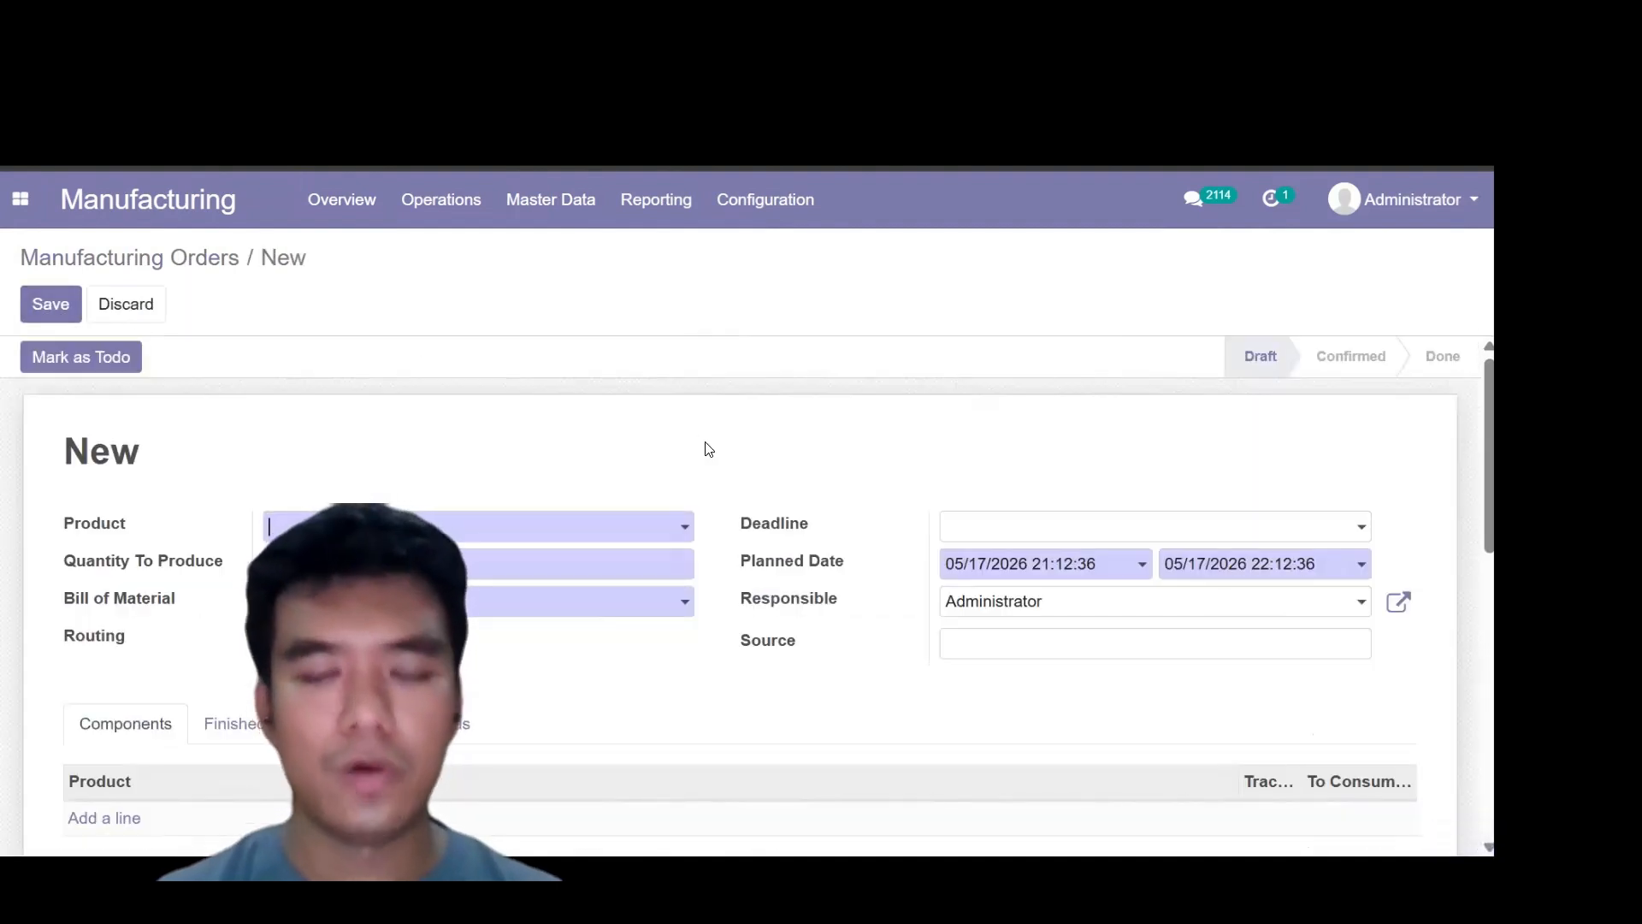
{"action": "left_click", "coordinate": [676, 531]}
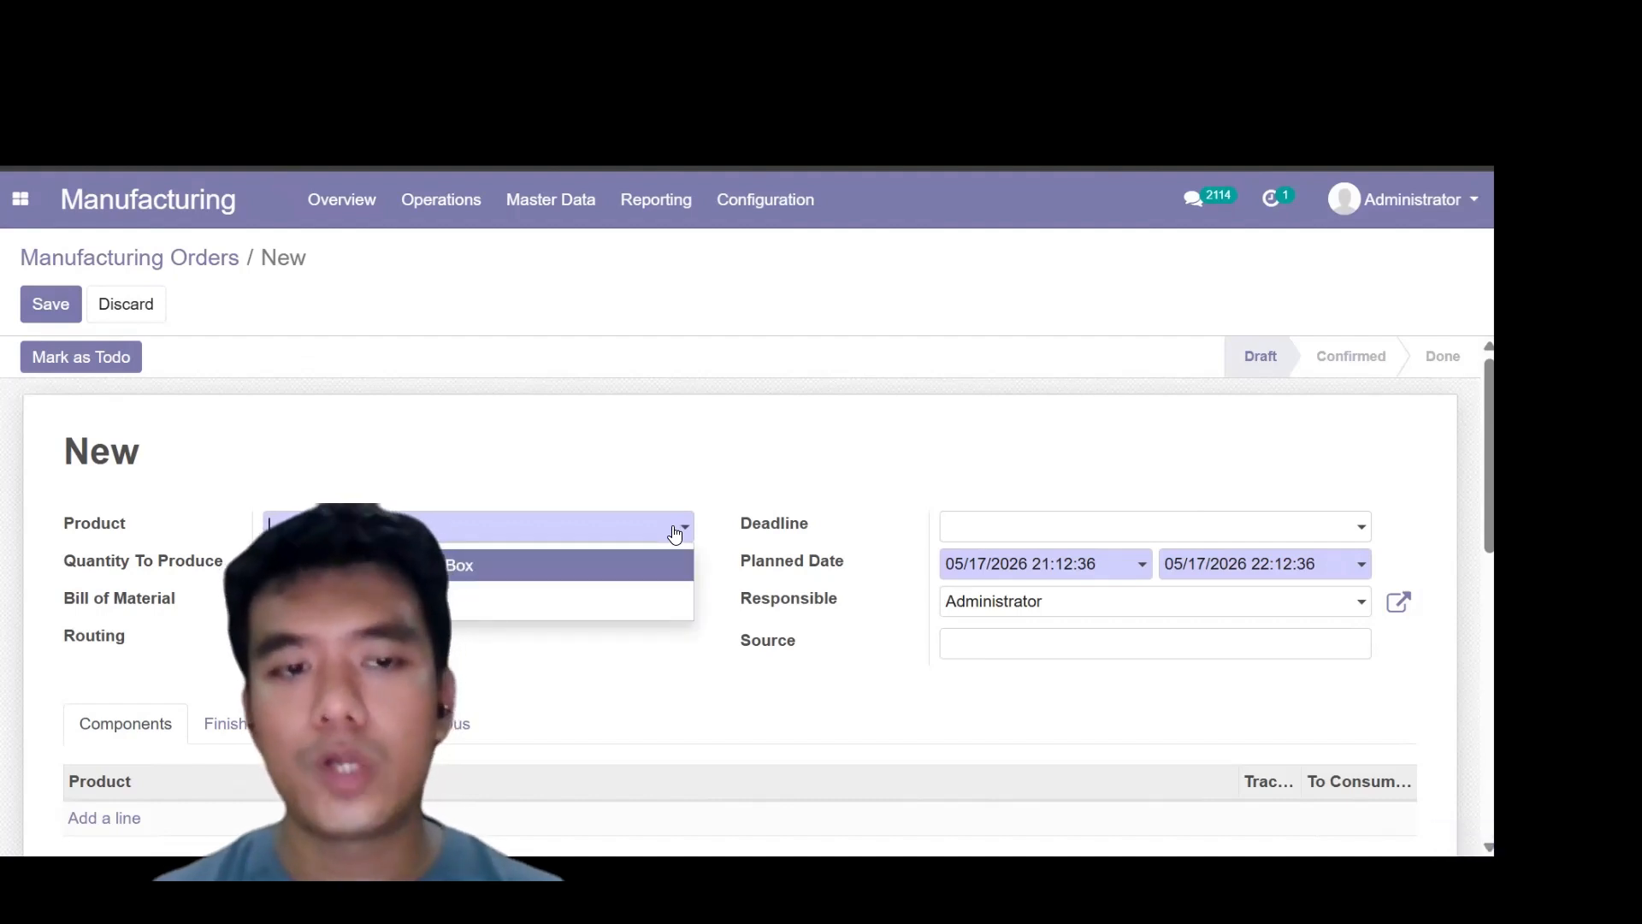
{"action": "left_click", "coordinate": [590, 568]}
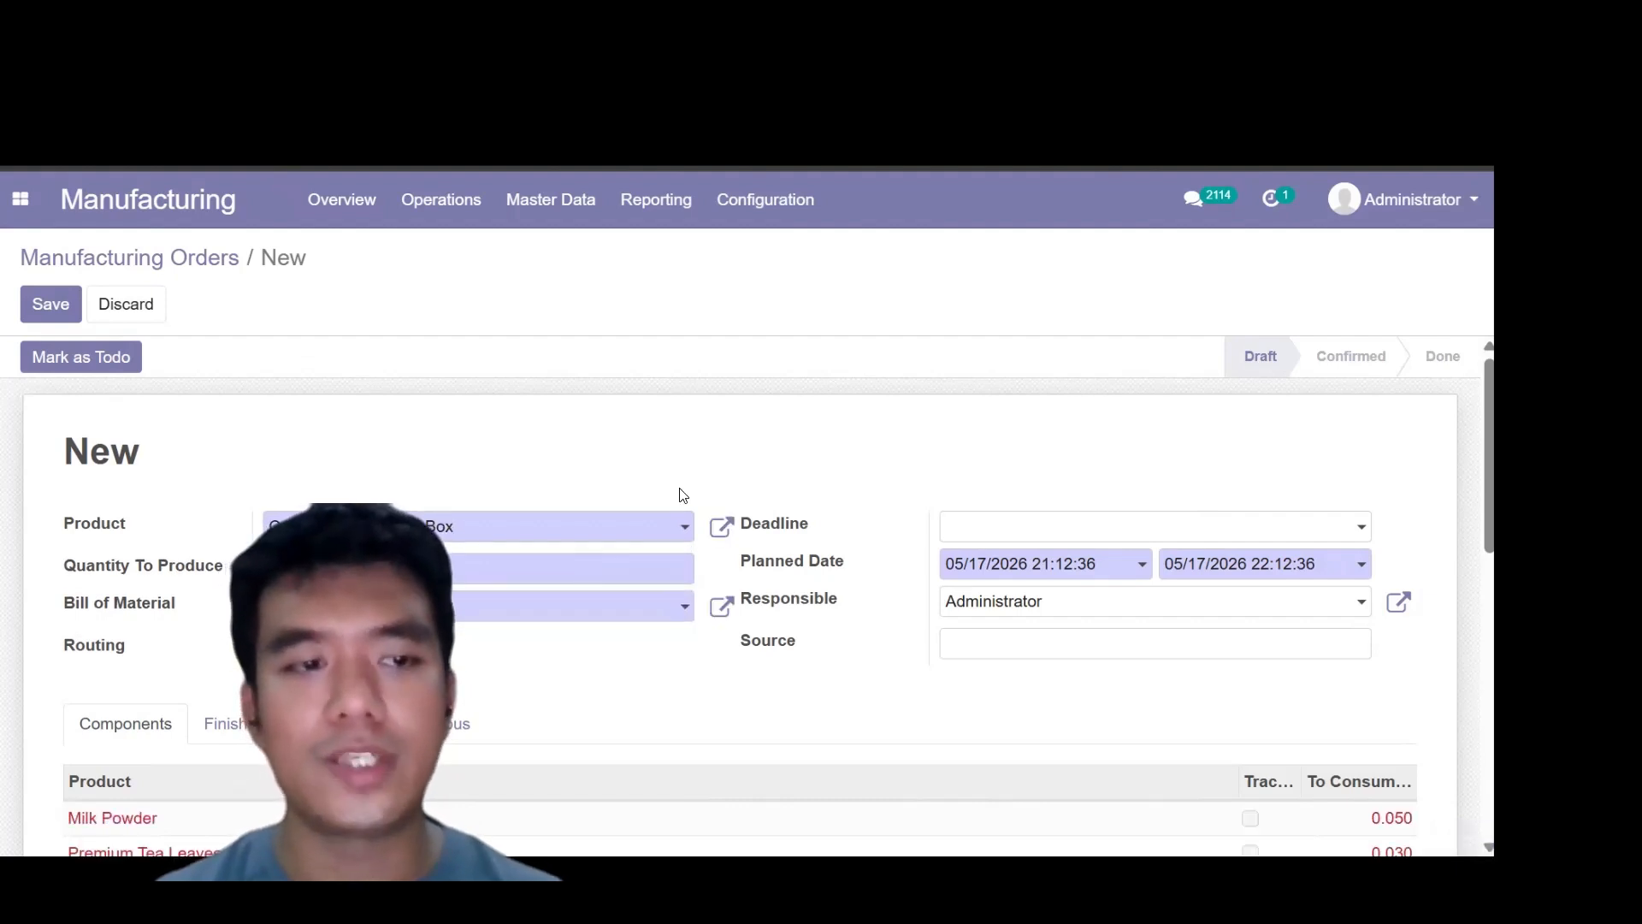
{"action": "scroll", "coordinate": [678, 491], "scroll_direction": "down", "scroll_amount": 1}
{"action": "scroll", "coordinate": [441, 520], "scroll_direction": "up", "scroll_amount": 1}
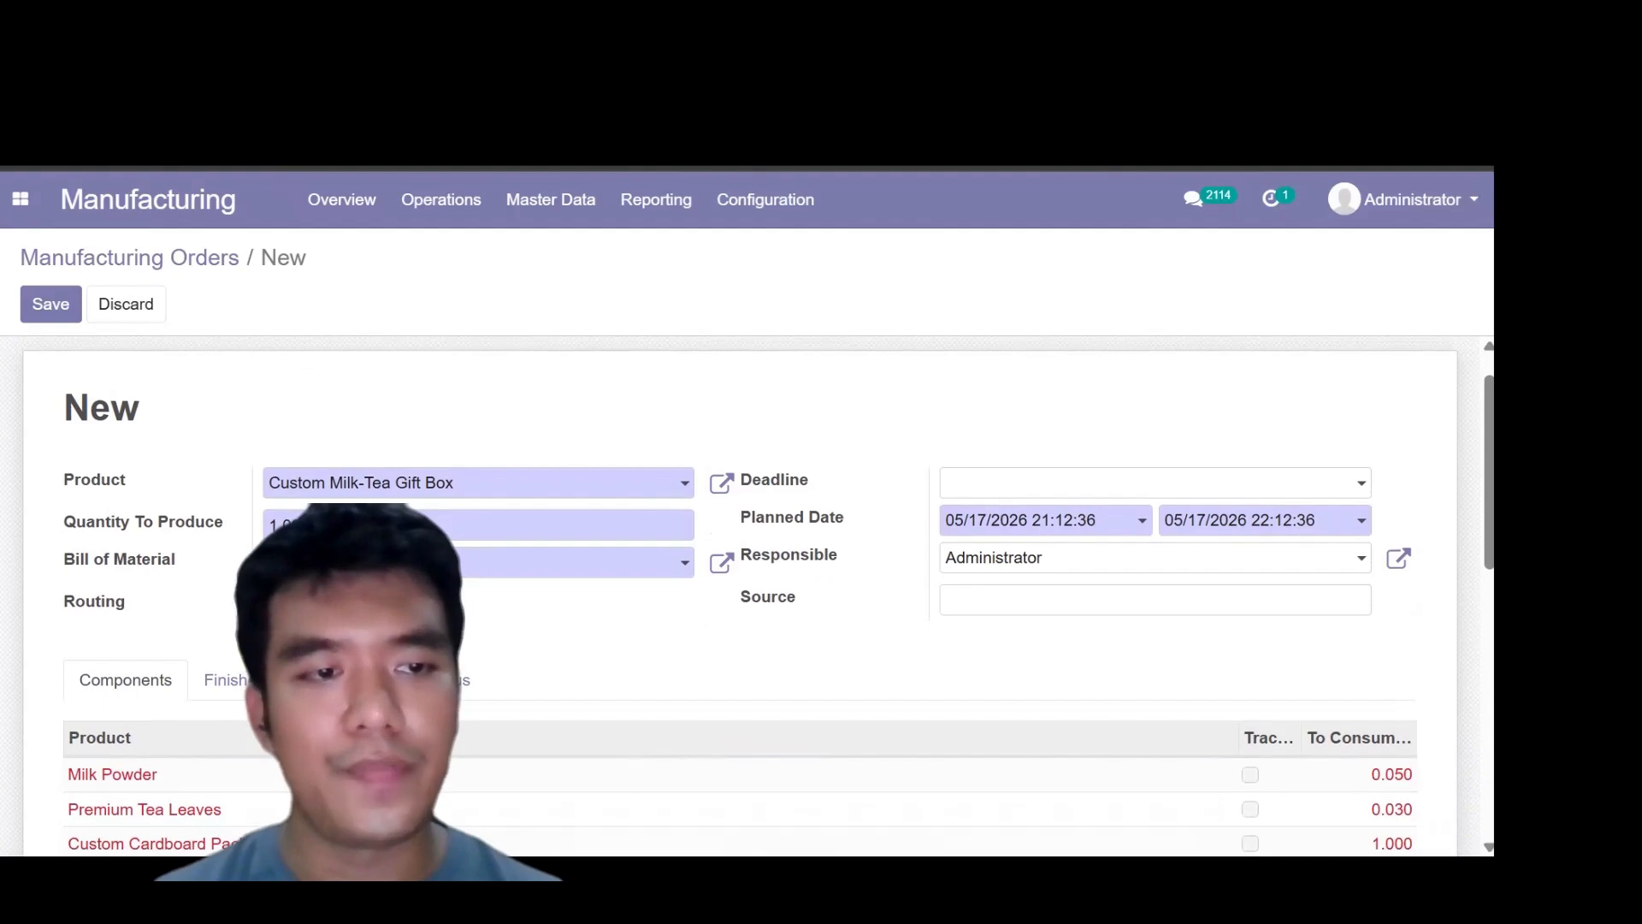
Set the manufacturing order's quantity to produce to 100
{"action": "left_click", "coordinate": [532, 525]}
{"action": "key", "text": "BackSpace"}
{"action": "key", "text": "BackSpace"}
{"action": "key", "text": "BackSpace"}
{"action": "key", "text": "BackSpace"}
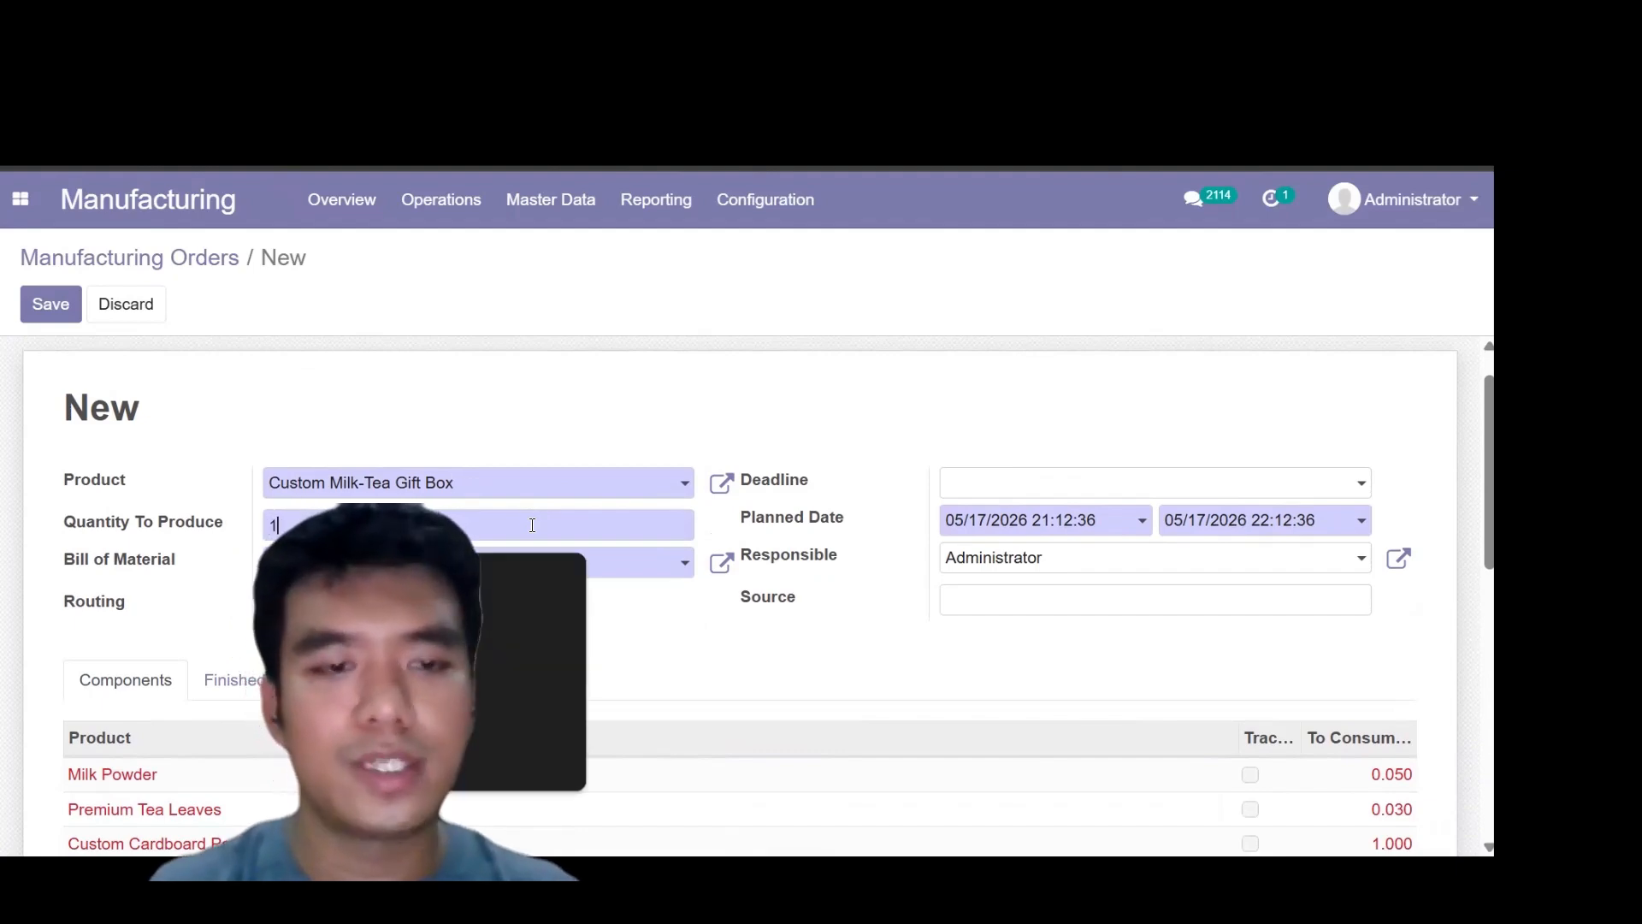
{"action": "type", "text": "0"}
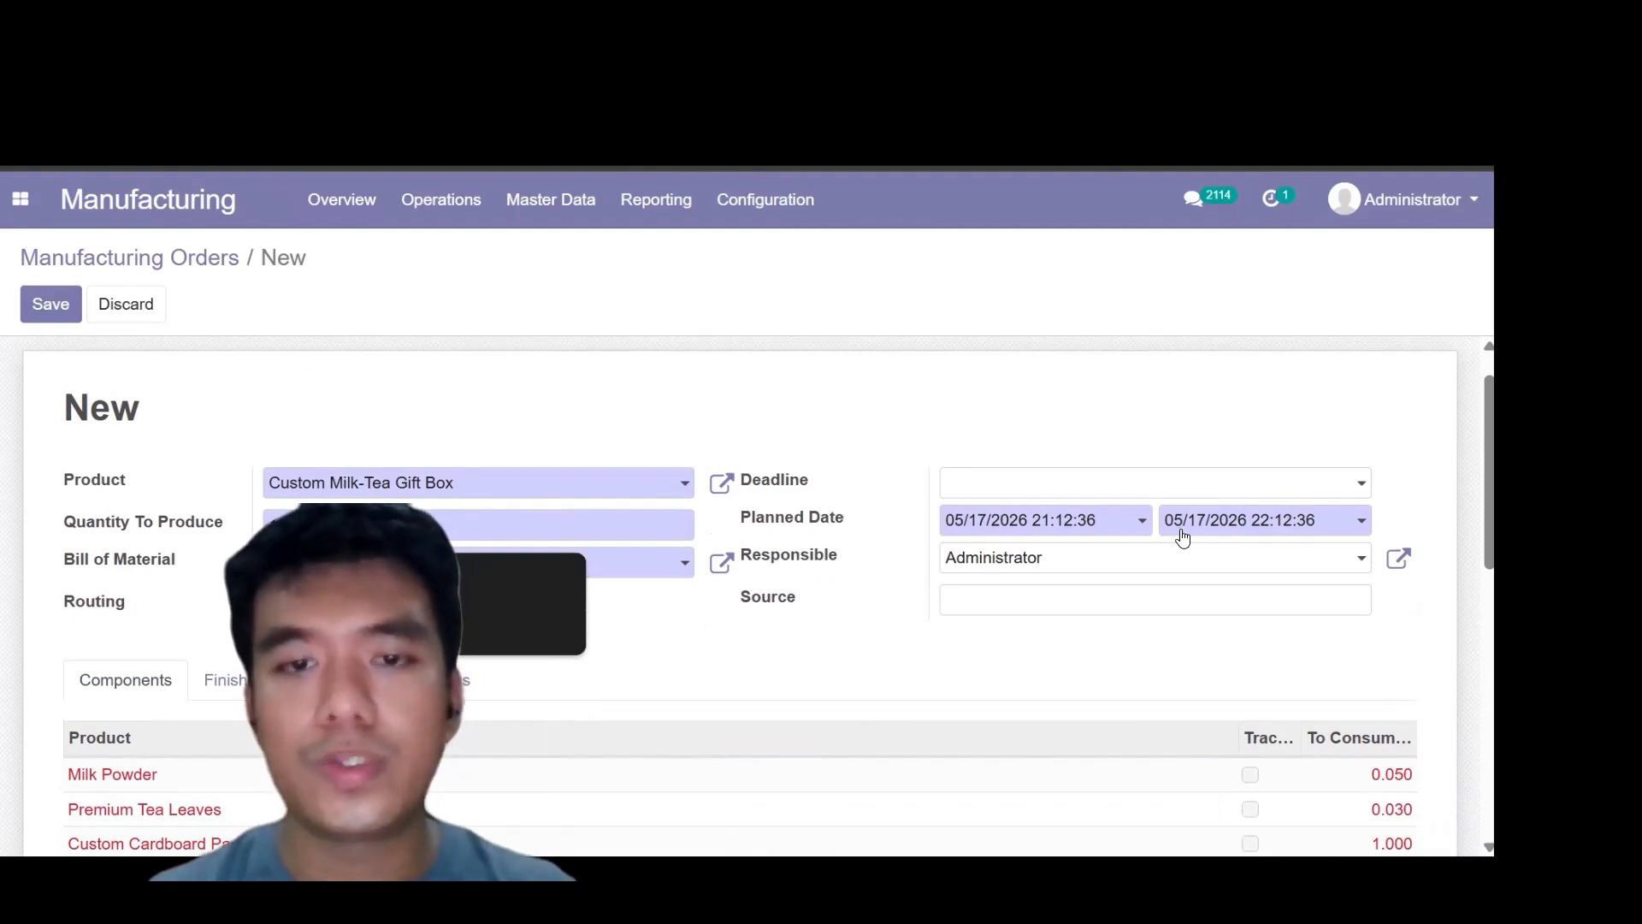
{"action": "left_click", "coordinate": [890, 440]}
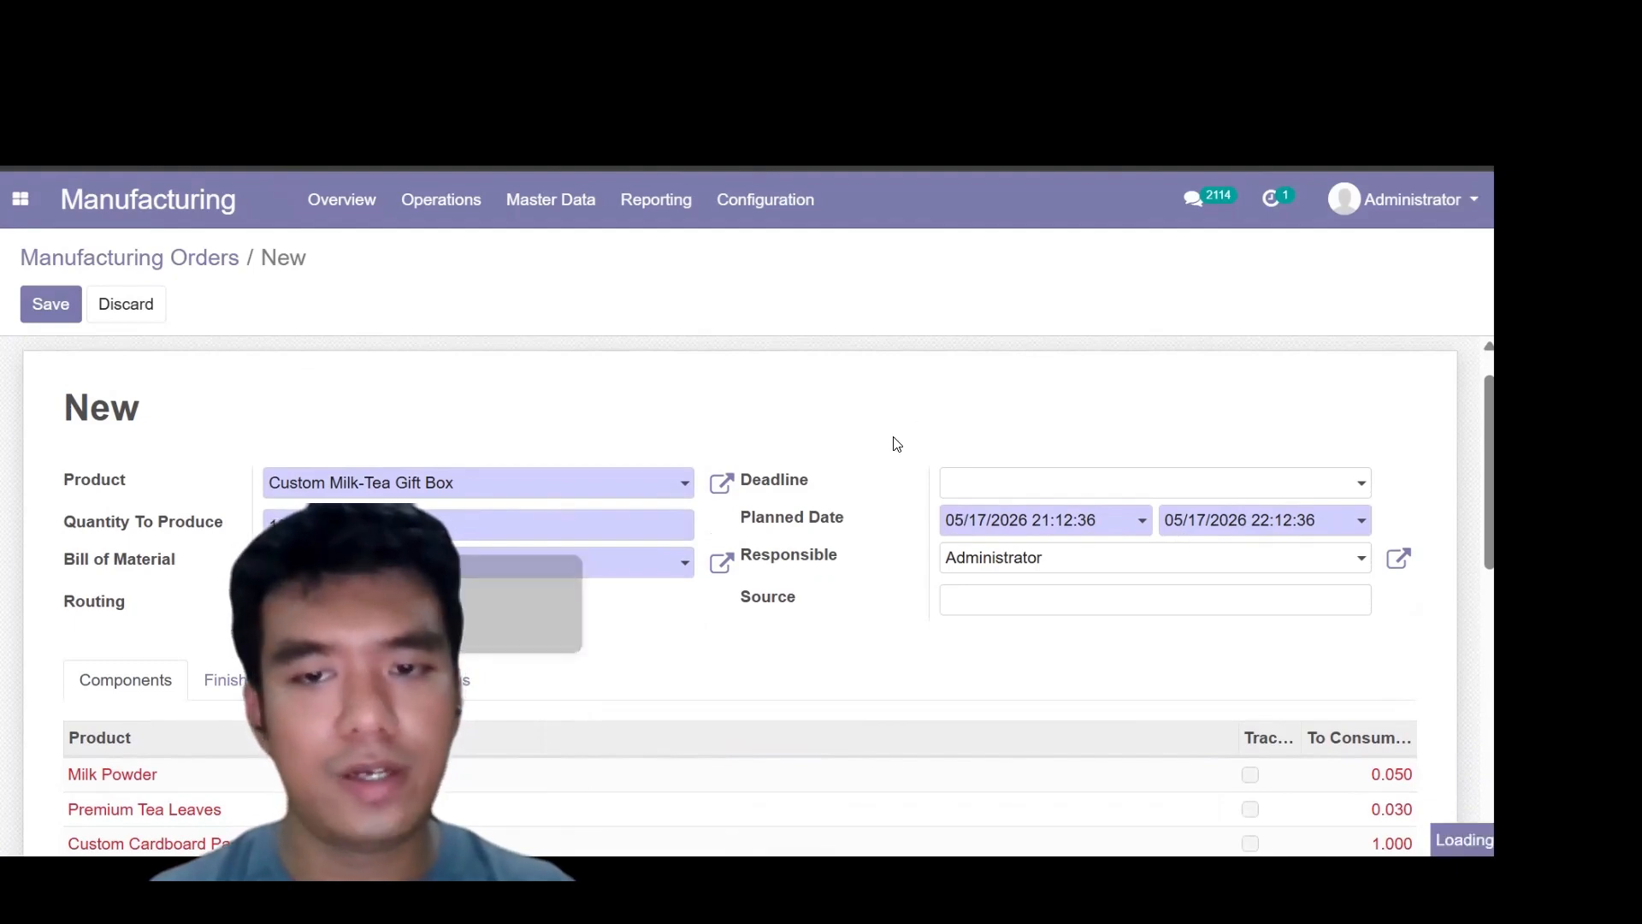
Check the available responsible users and the component quantities of the new manufacturing order
{"action": "left_click", "coordinate": [1053, 568]}
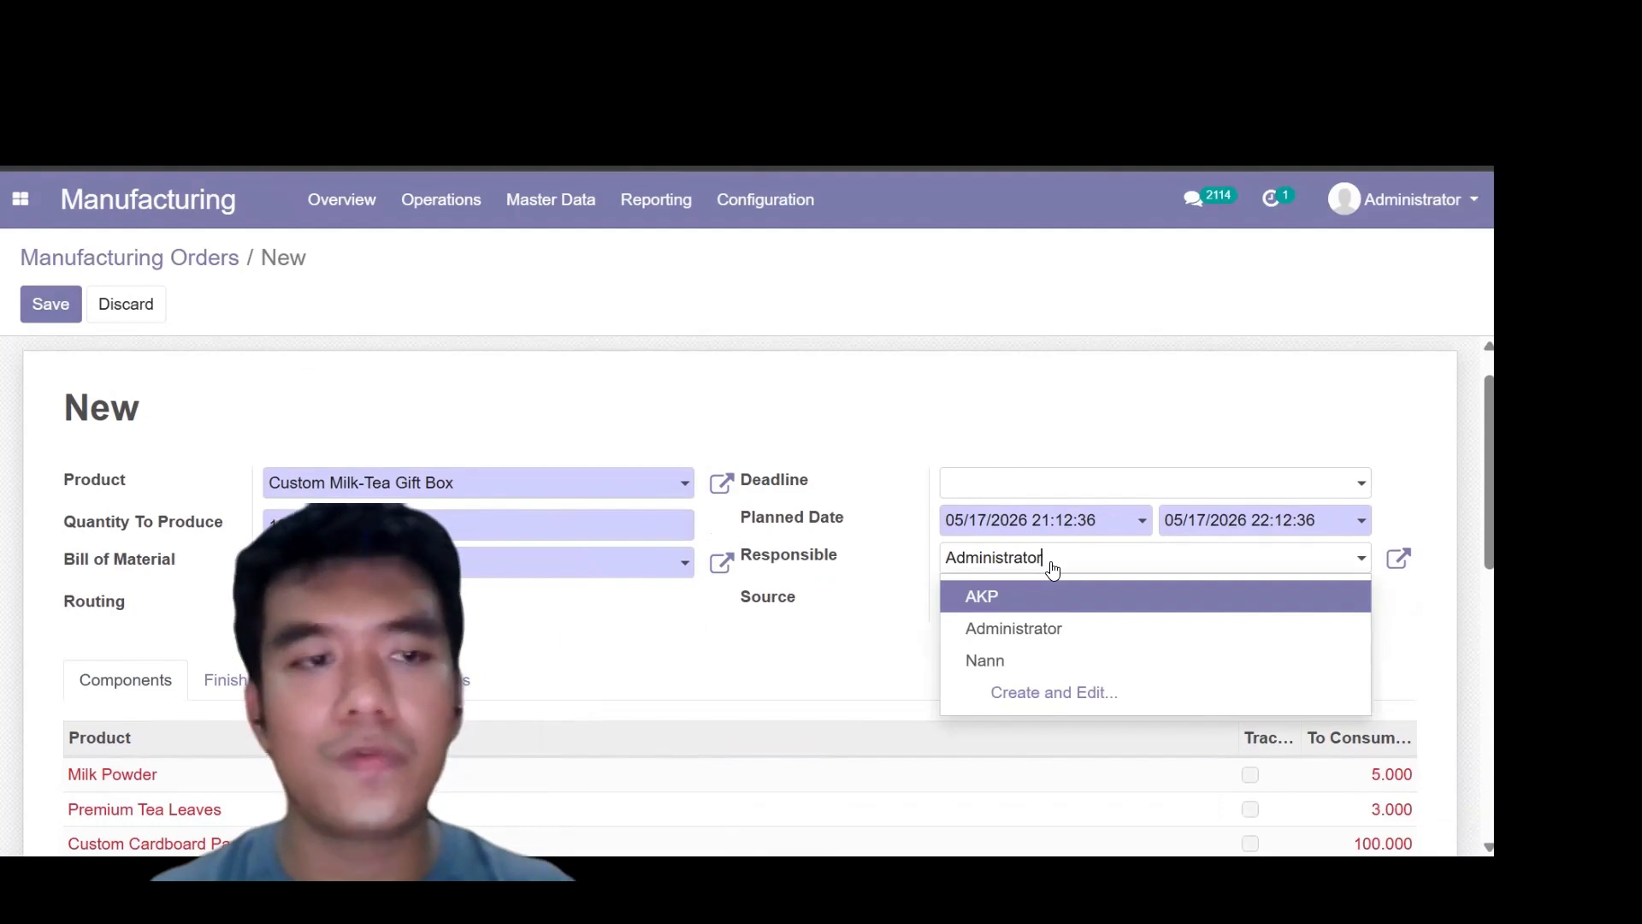
{"action": "left_click", "coordinate": [861, 417]}
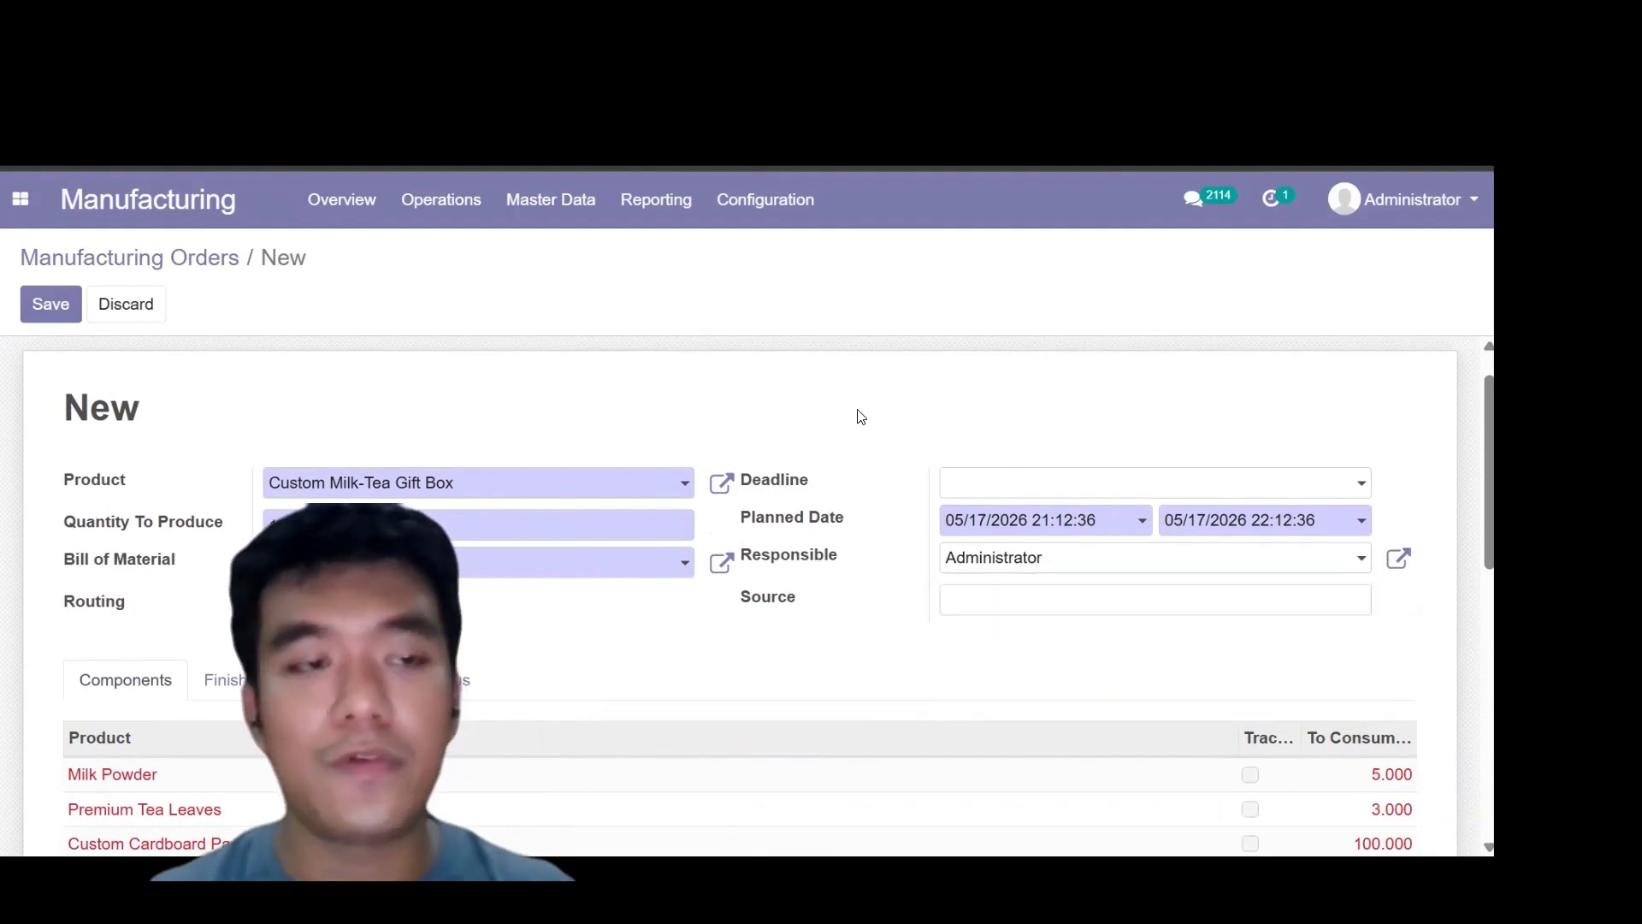
{"action": "scroll", "coordinate": [873, 426], "scroll_direction": "down", "scroll_amount": 2}
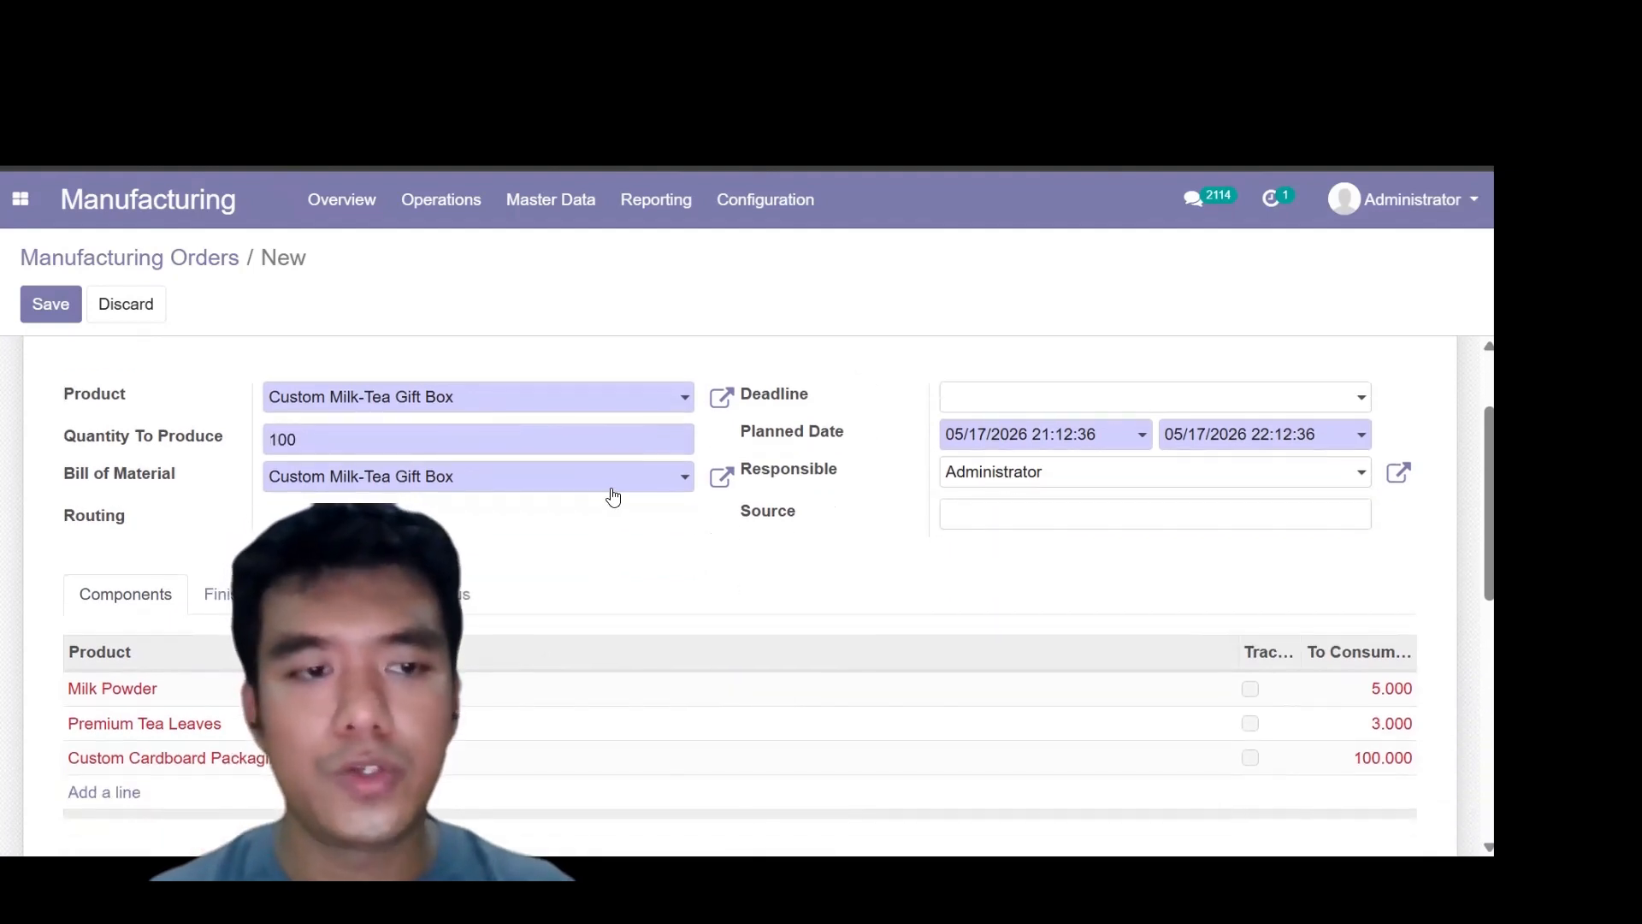
{"action": "scroll", "coordinate": [608, 499], "scroll_direction": "down", "scroll_amount": 2}
{"action": "scroll", "coordinate": [246, 511], "scroll_direction": "up", "scroll_amount": 2}
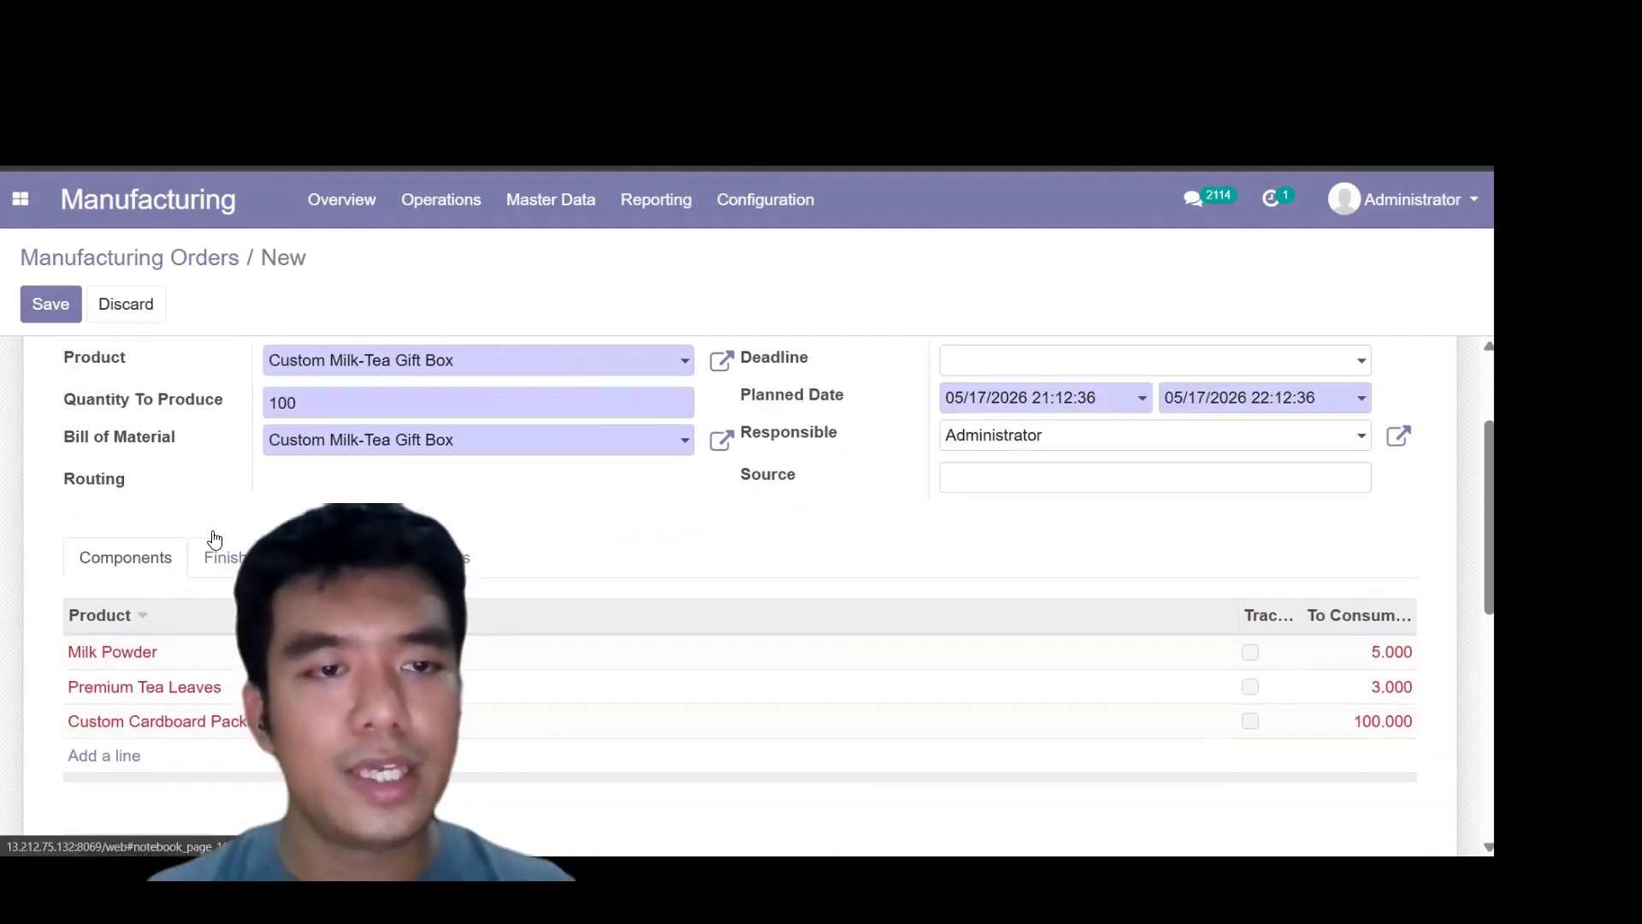
Reselect Custom Milk-Tea Gift Box as the manufacturing order's bill of material
{"action": "left_click", "coordinate": [469, 493]}
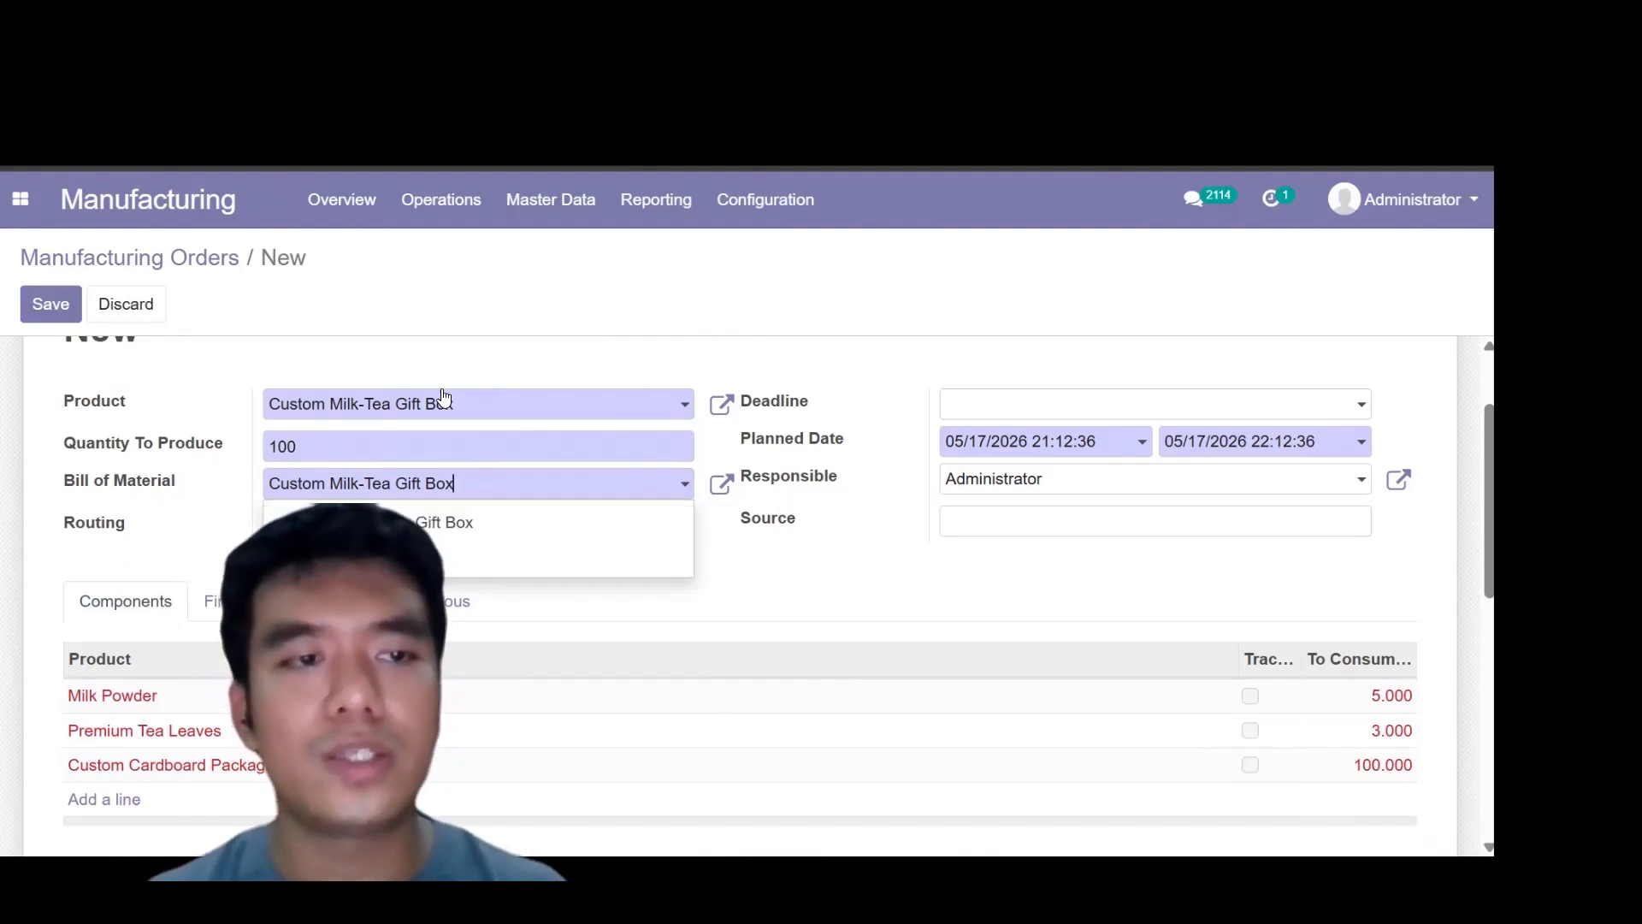
{"action": "left_click", "coordinate": [503, 377]}
{"action": "left_click", "coordinate": [438, 485]}
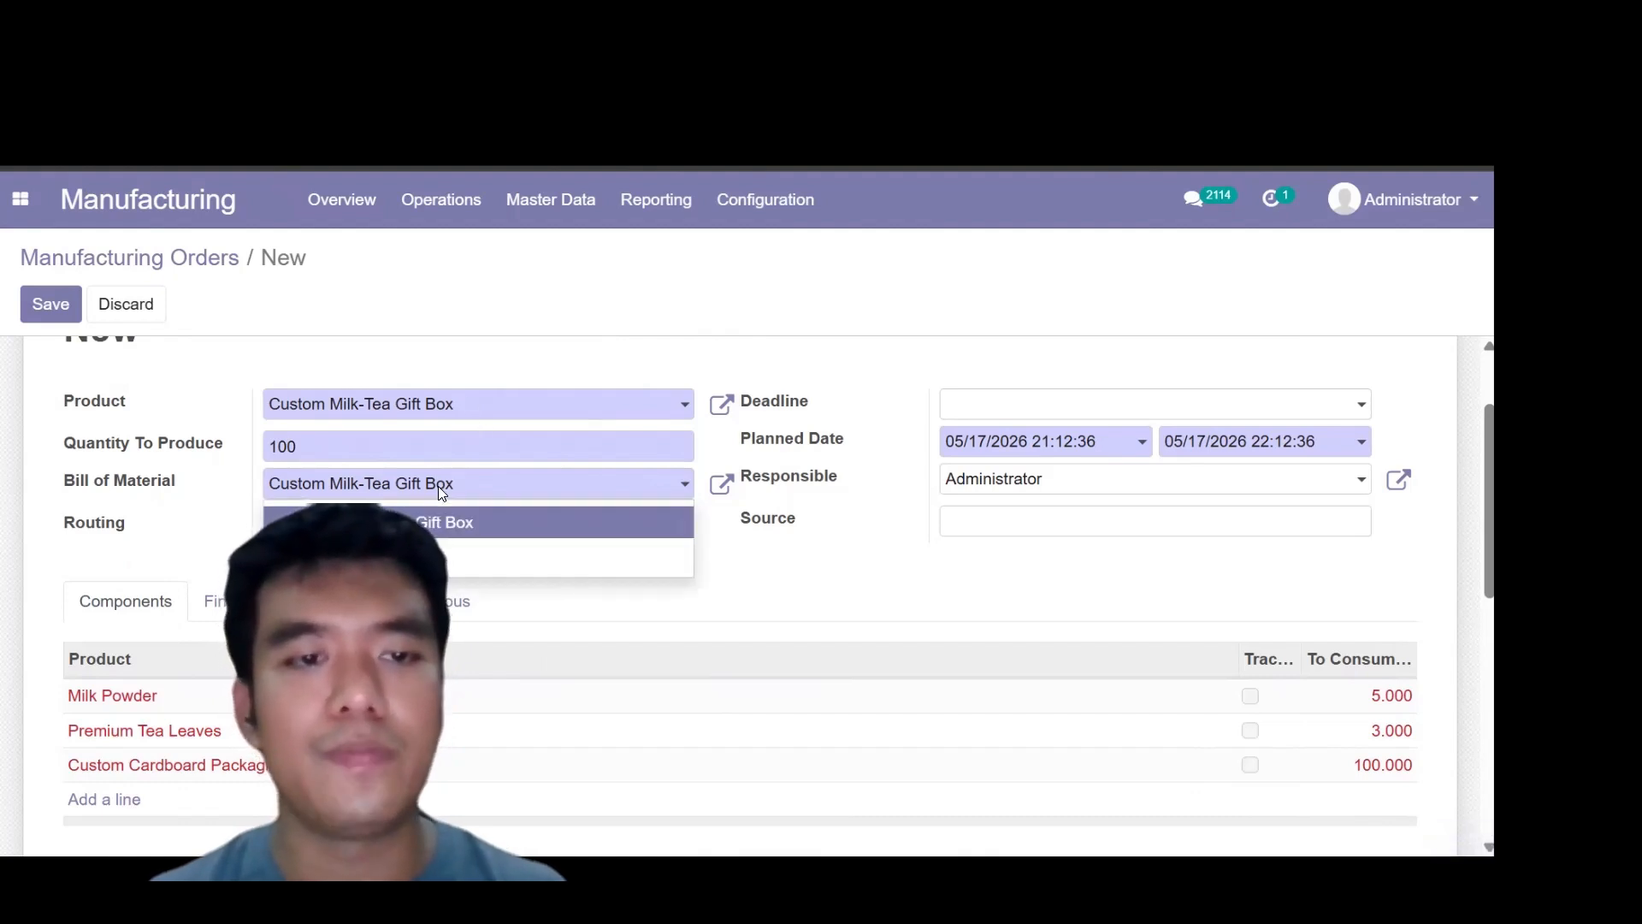
{"action": "left_click", "coordinate": [438, 521]}
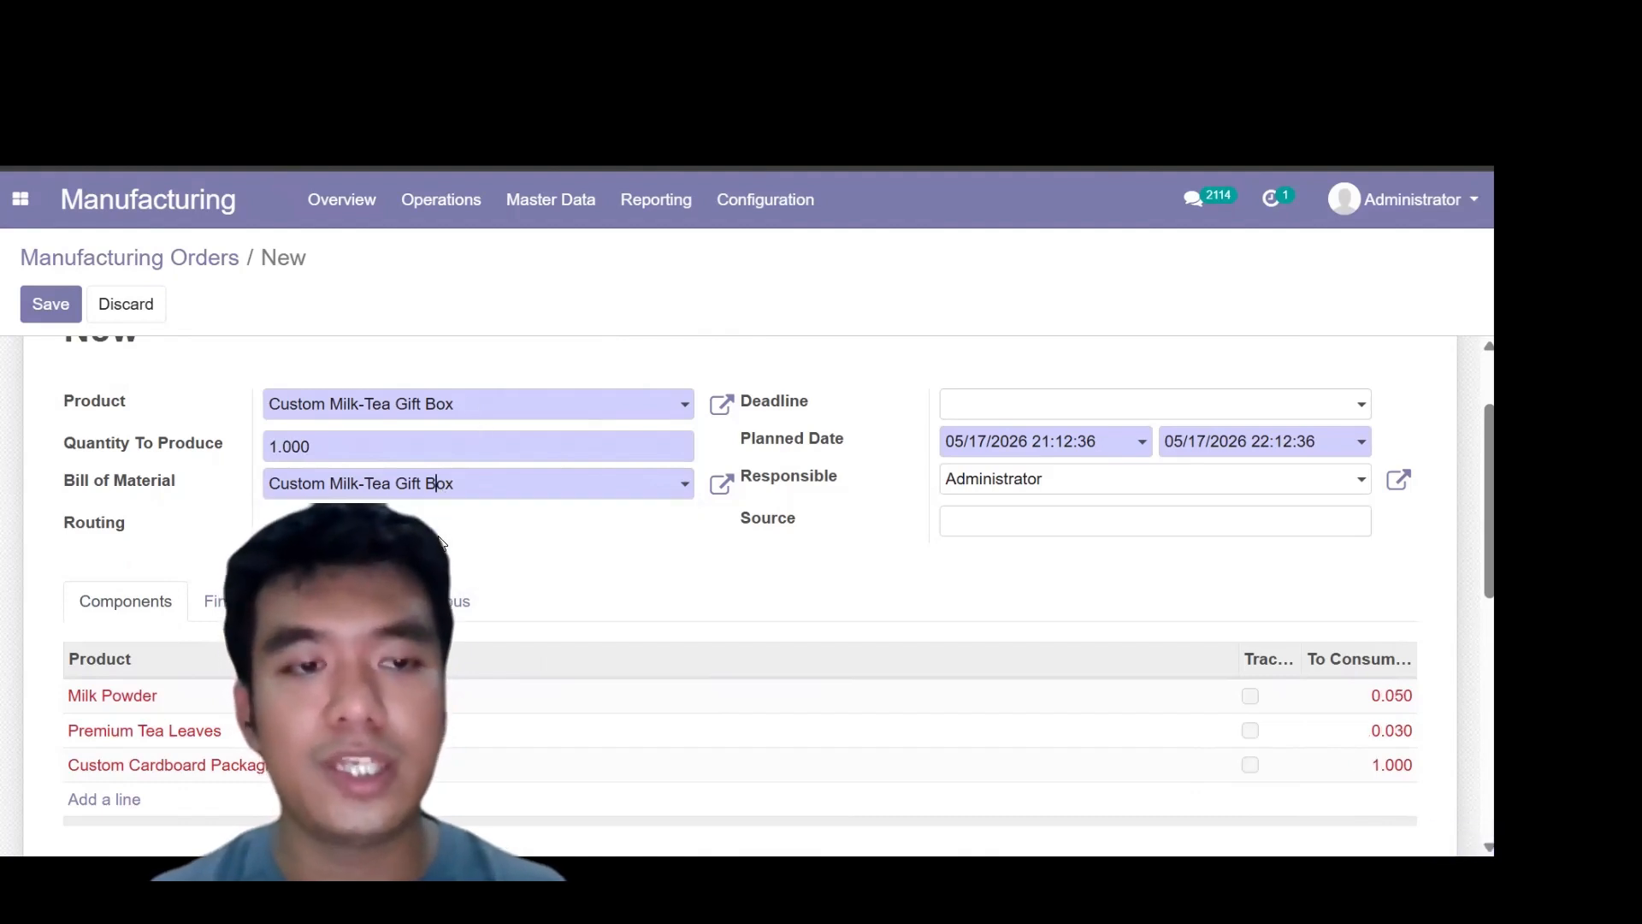
Examine the order's components and the brewing temperature, sugar batch and QC fields under Quality Control Metrics
{"action": "scroll", "coordinate": [445, 545], "scroll_direction": "down", "scroll_amount": 2}
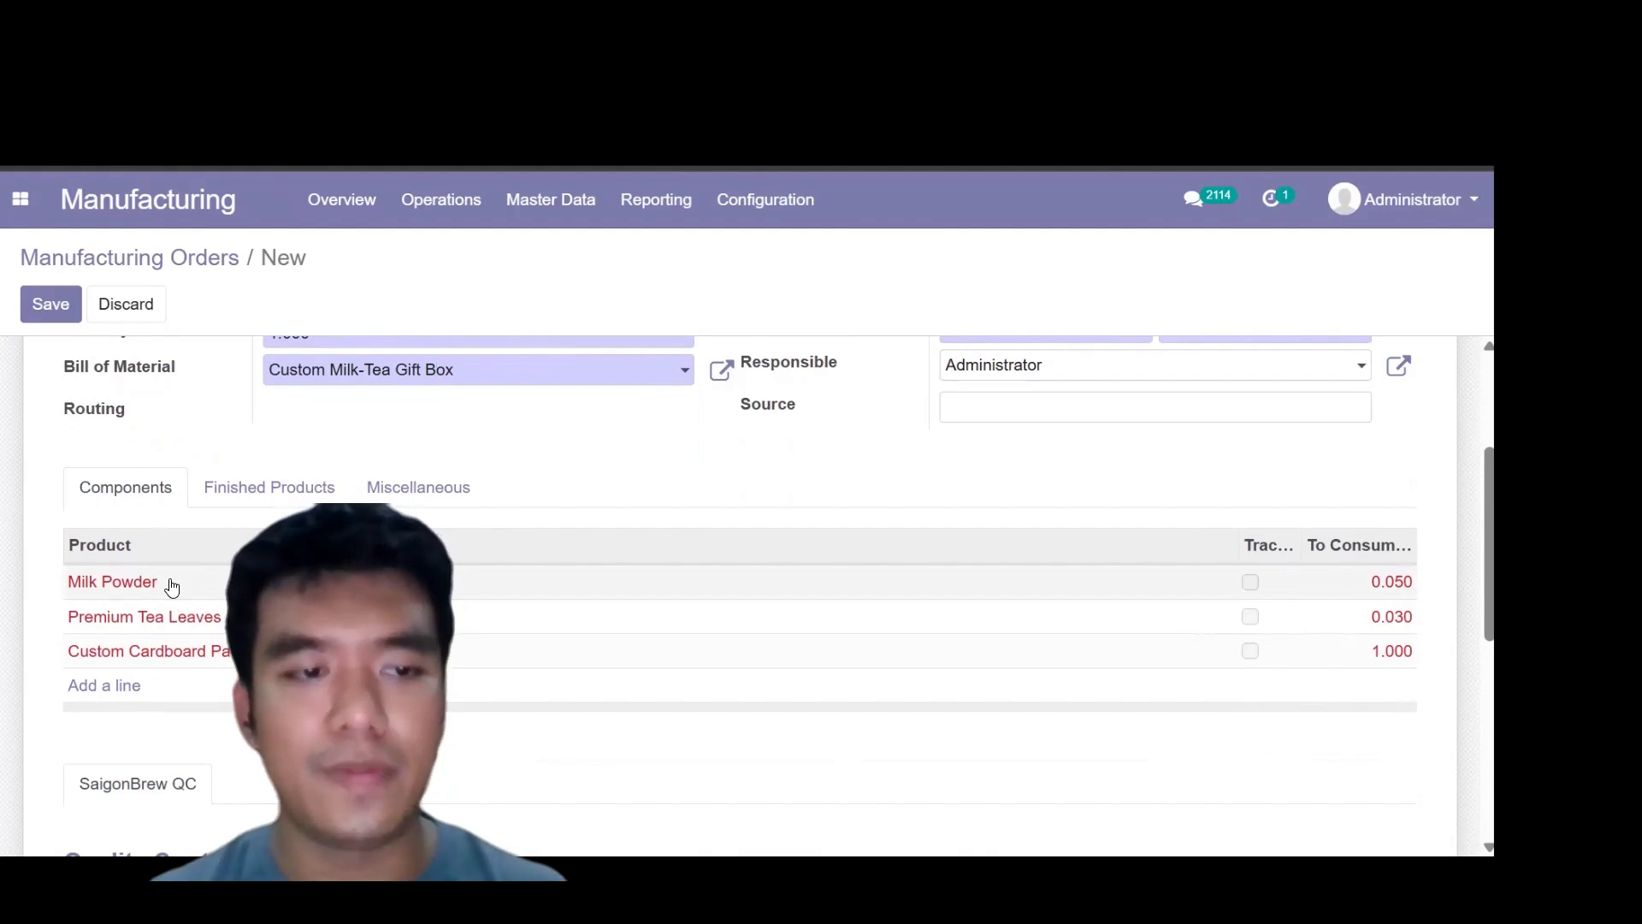
{"action": "scroll", "coordinate": [179, 616], "scroll_direction": "up", "scroll_amount": 2}
{"action": "scroll", "coordinate": [193, 650], "scroll_direction": "down", "scroll_amount": 1}
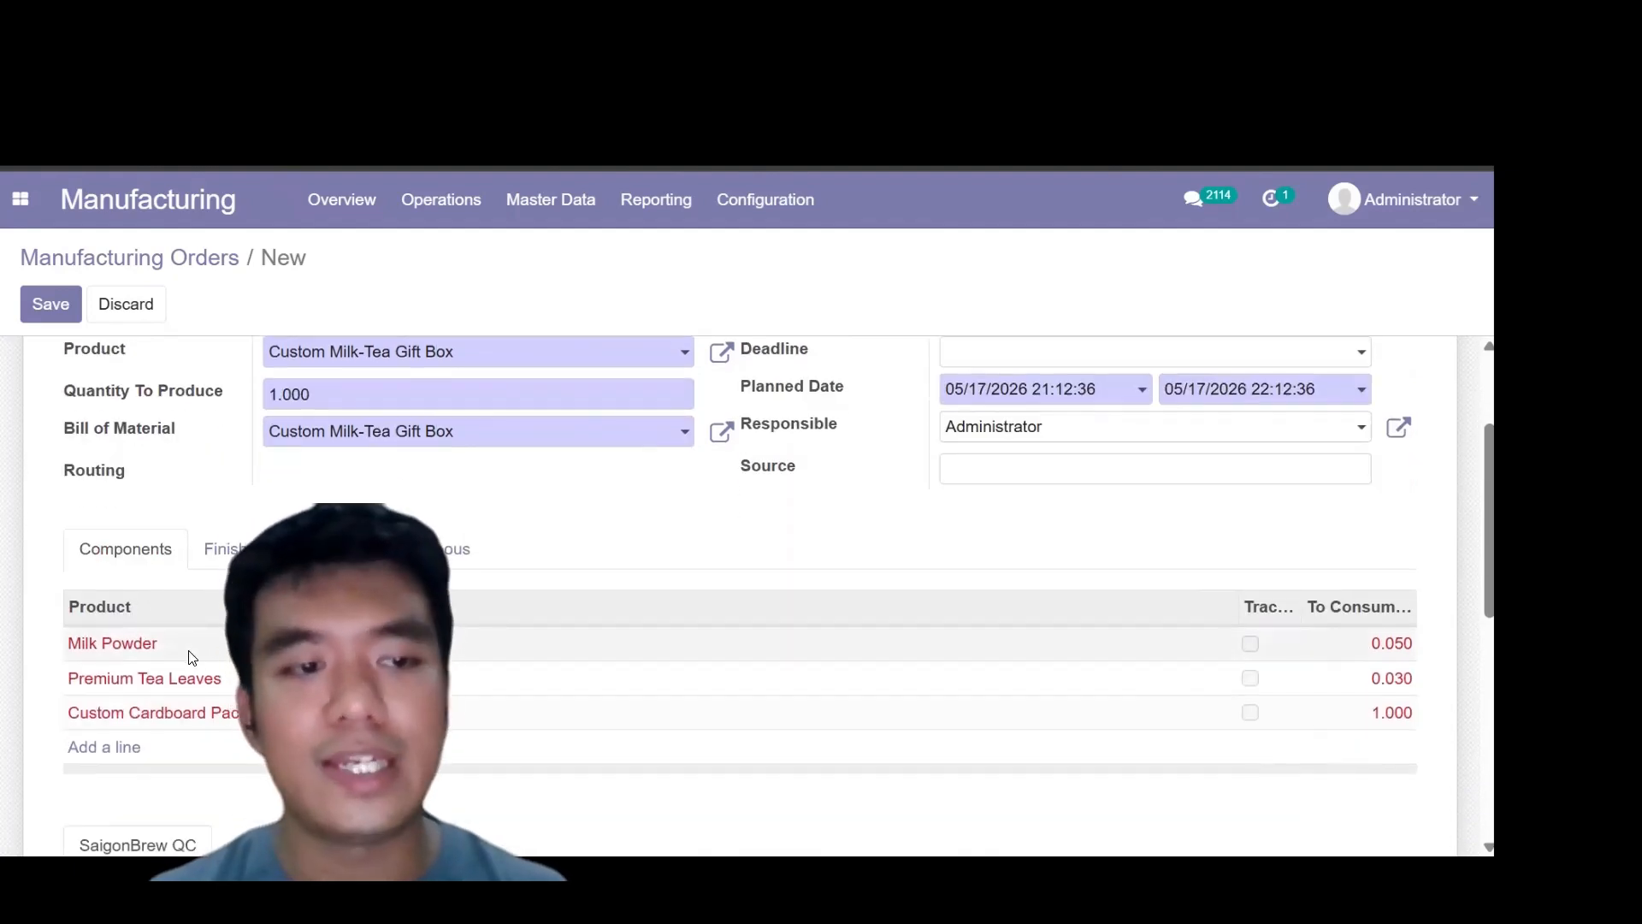
{"action": "scroll", "coordinate": [196, 655], "scroll_direction": "down", "scroll_amount": 1}
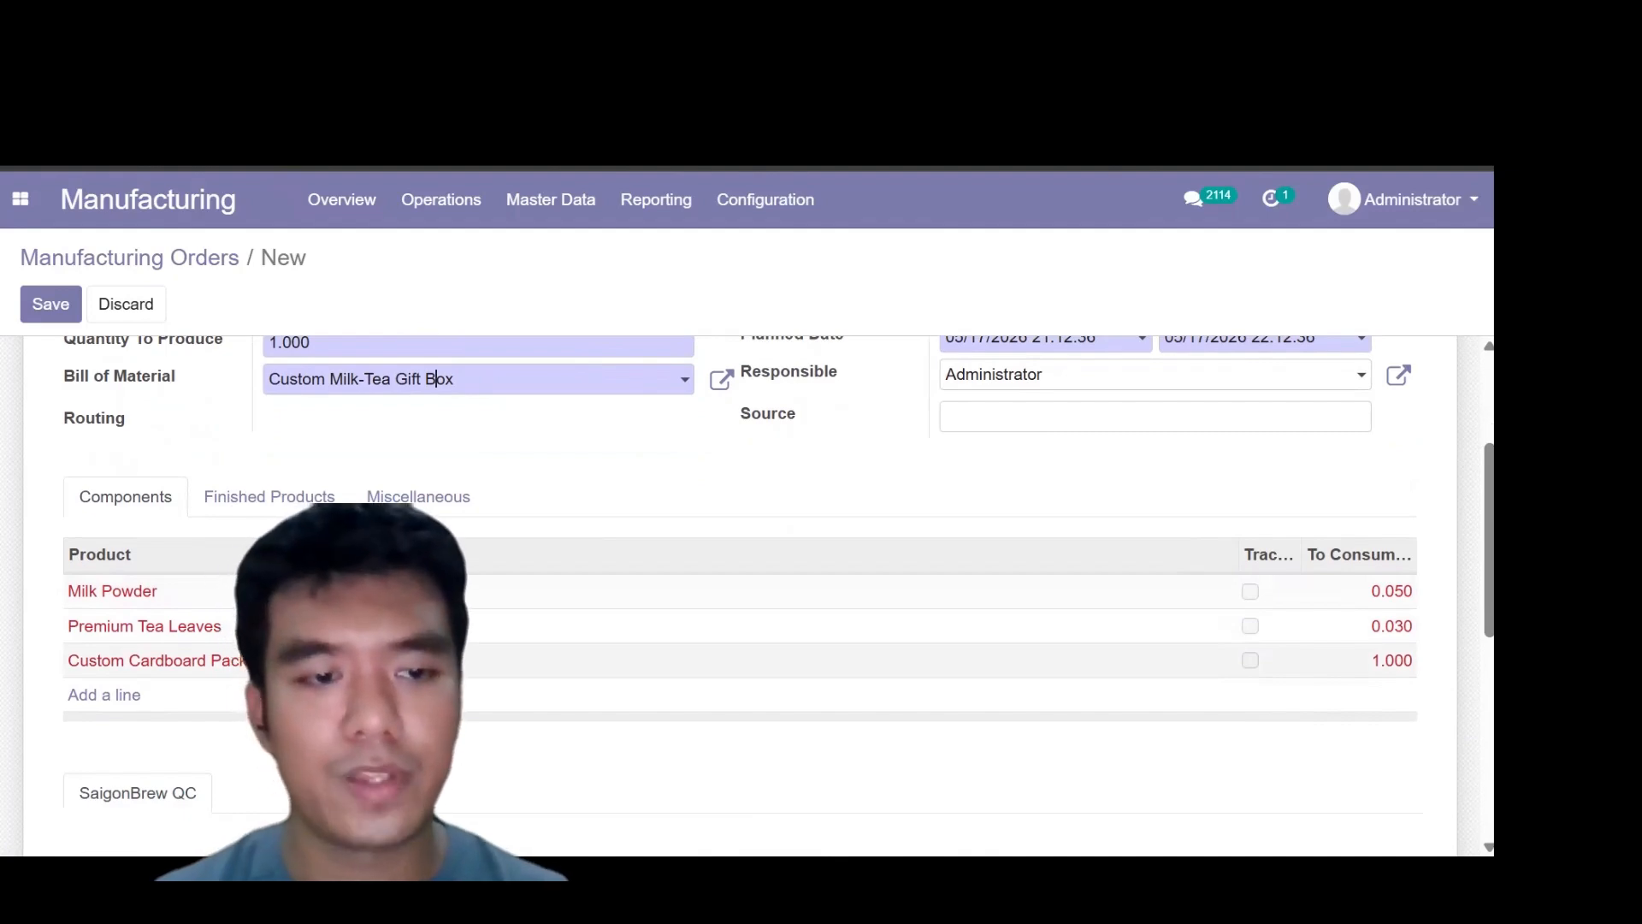
{"action": "scroll", "coordinate": [195, 655], "scroll_direction": "down", "scroll_amount": 4}
{"action": "scroll", "coordinate": [577, 640], "scroll_direction": "up", "scroll_amount": 1}
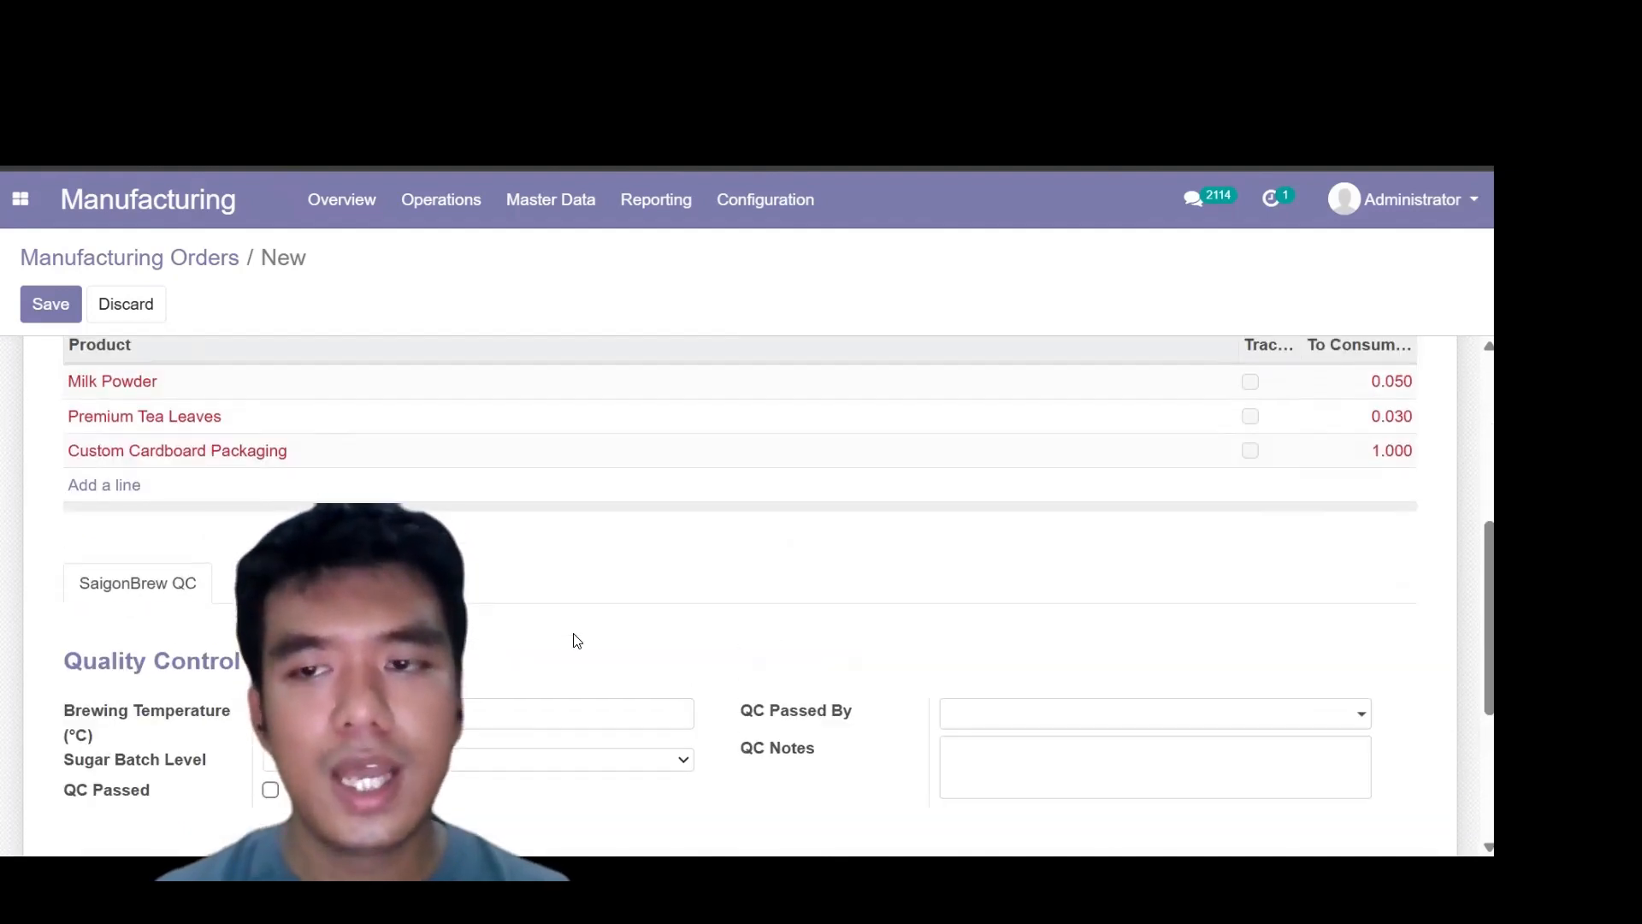
{"action": "scroll", "coordinate": [576, 640], "scroll_direction": "down", "scroll_amount": 3}
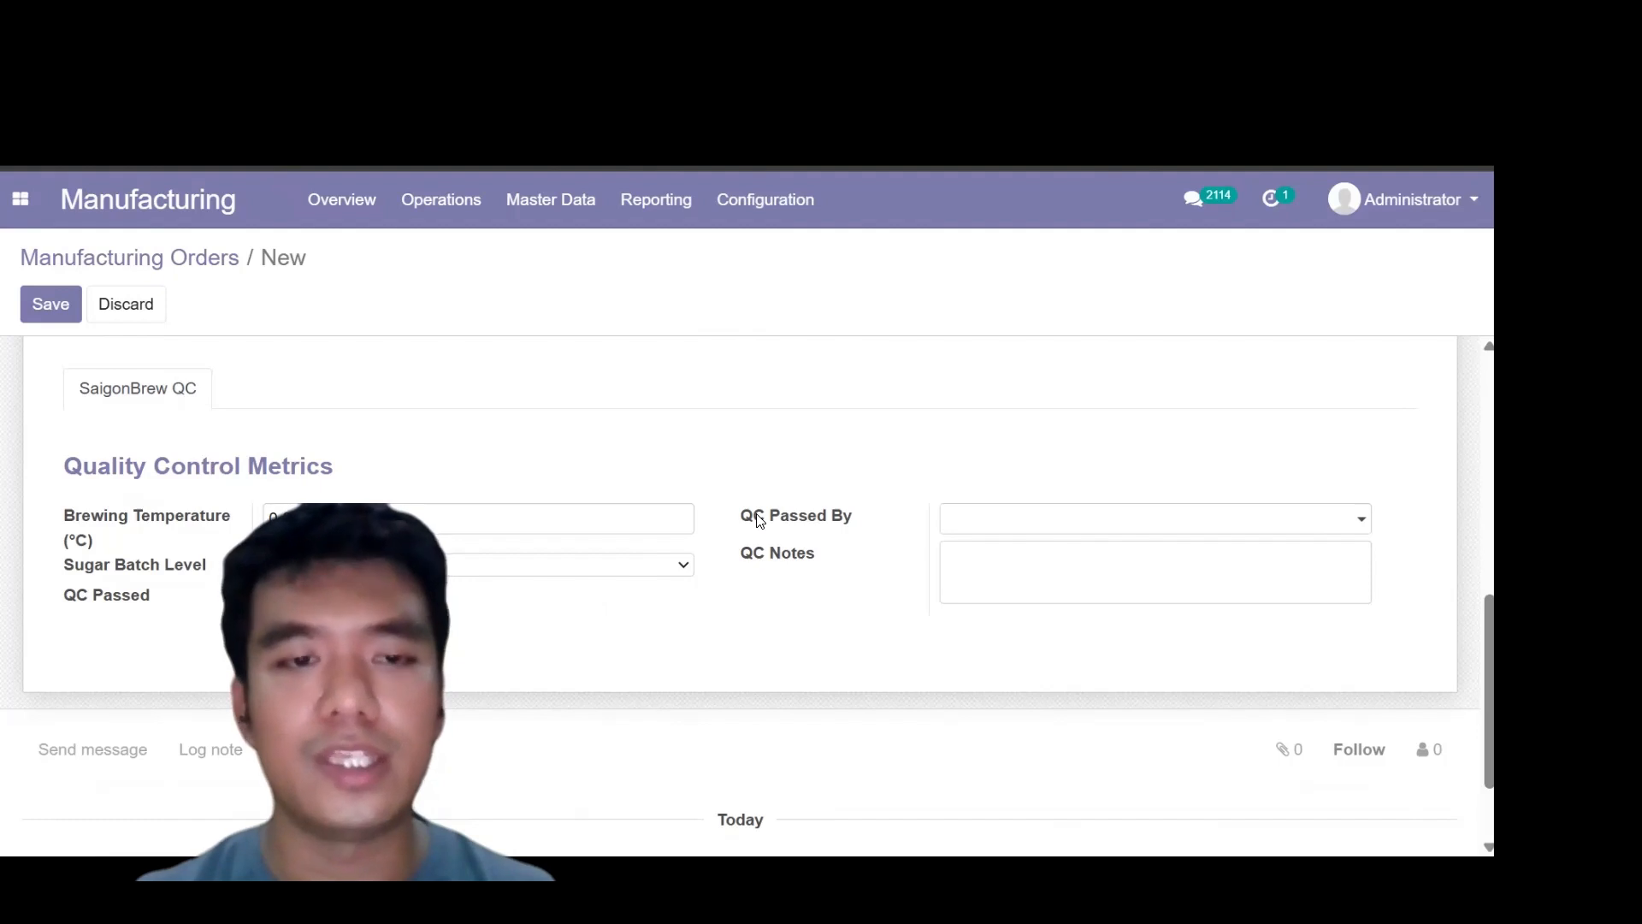
{"action": "mouse_move", "coordinate": [760, 520]}
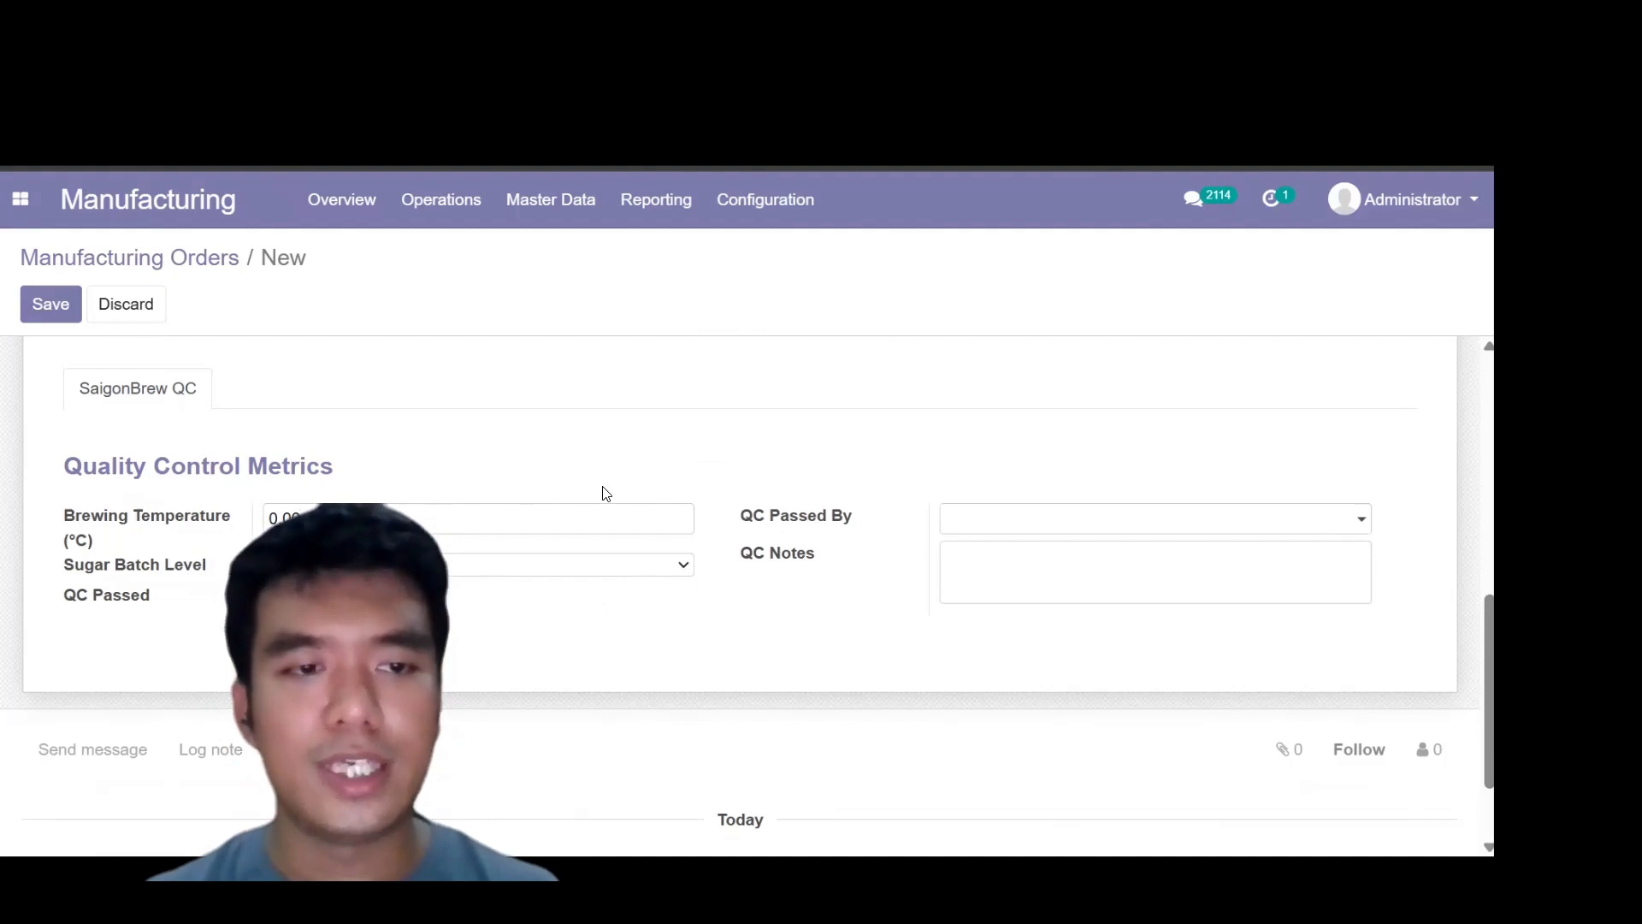
{"action": "scroll", "coordinate": [605, 492], "scroll_direction": "down", "scroll_amount": 1}
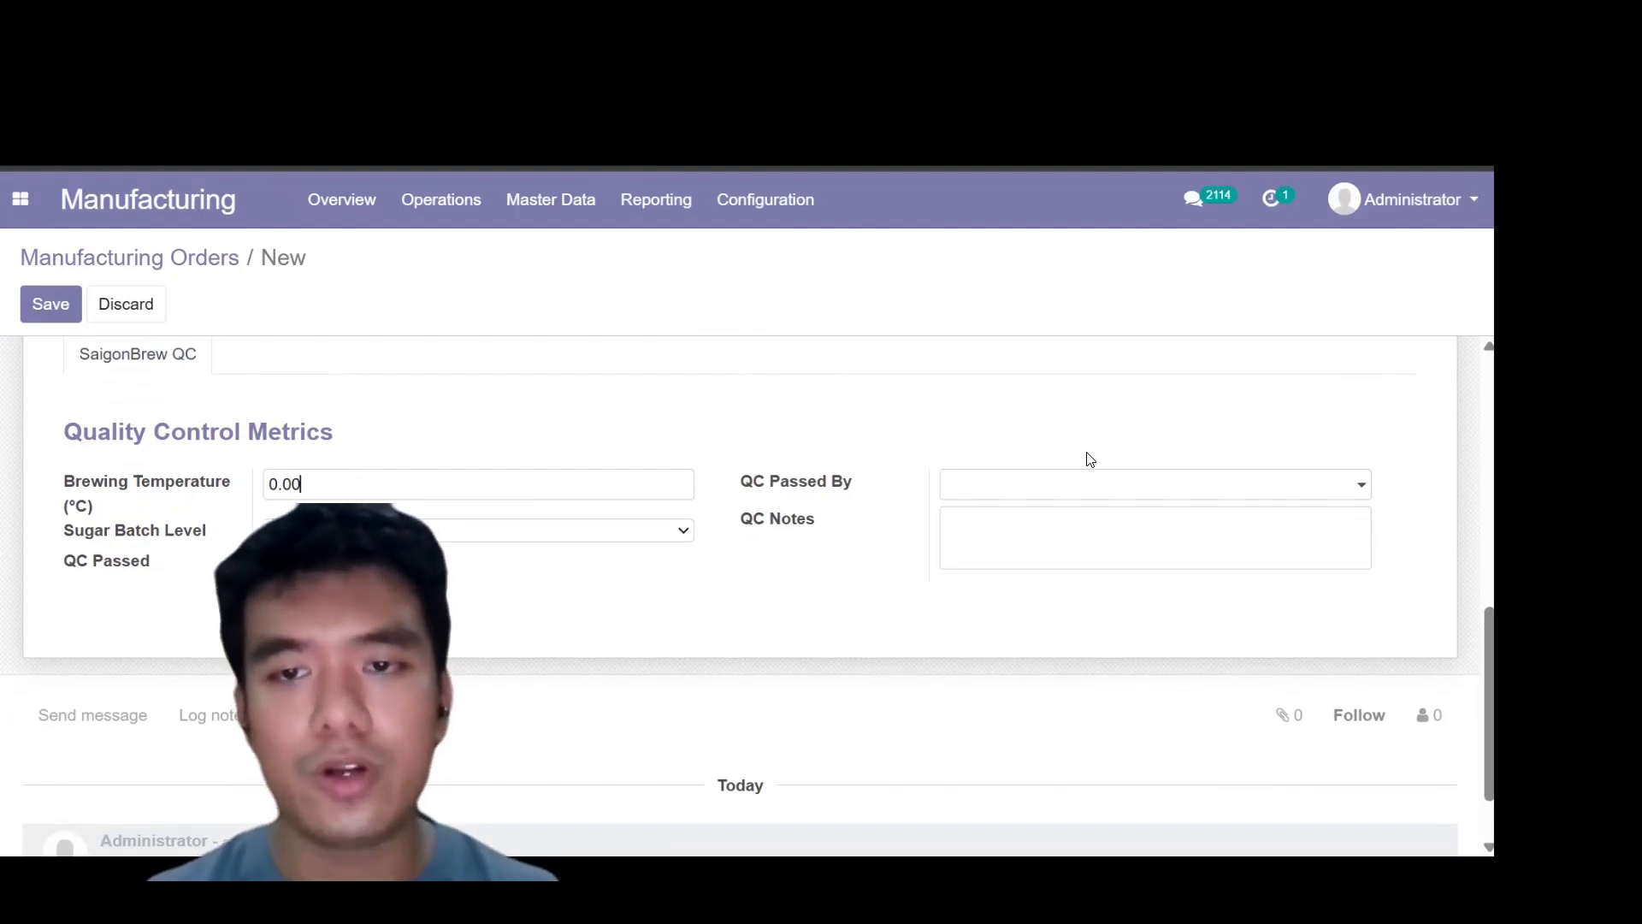
Set QC Passed By to Administrator in the quality control metrics, check the sugar batch level choices and review the order form
{"action": "left_click", "coordinate": [1065, 486]}
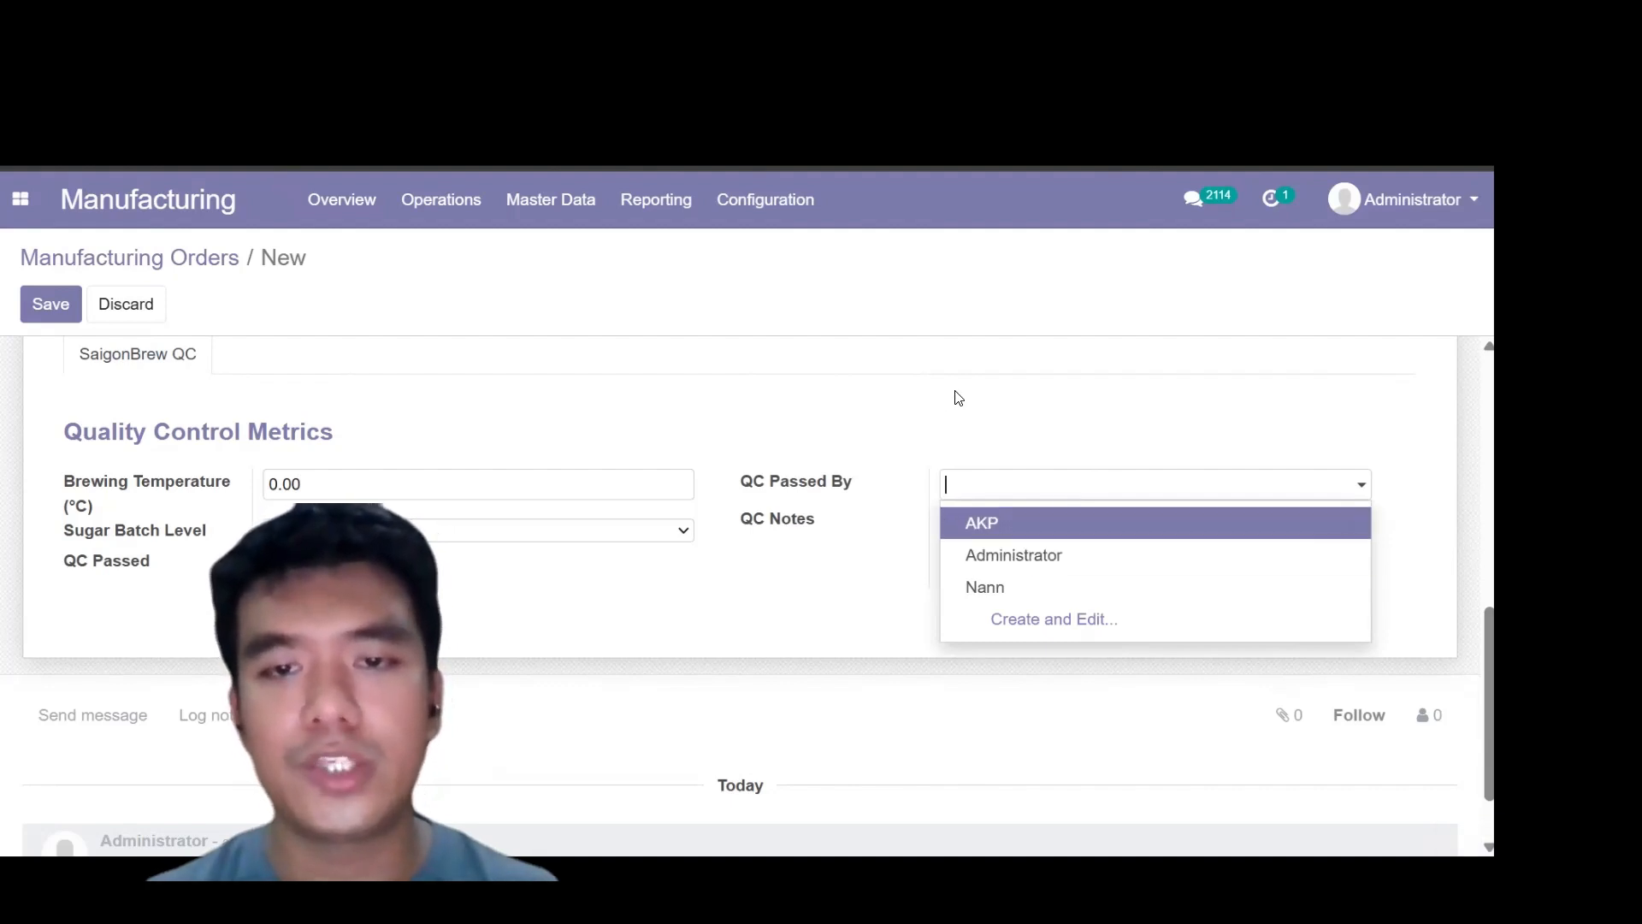
{"action": "left_click", "coordinate": [996, 555]}
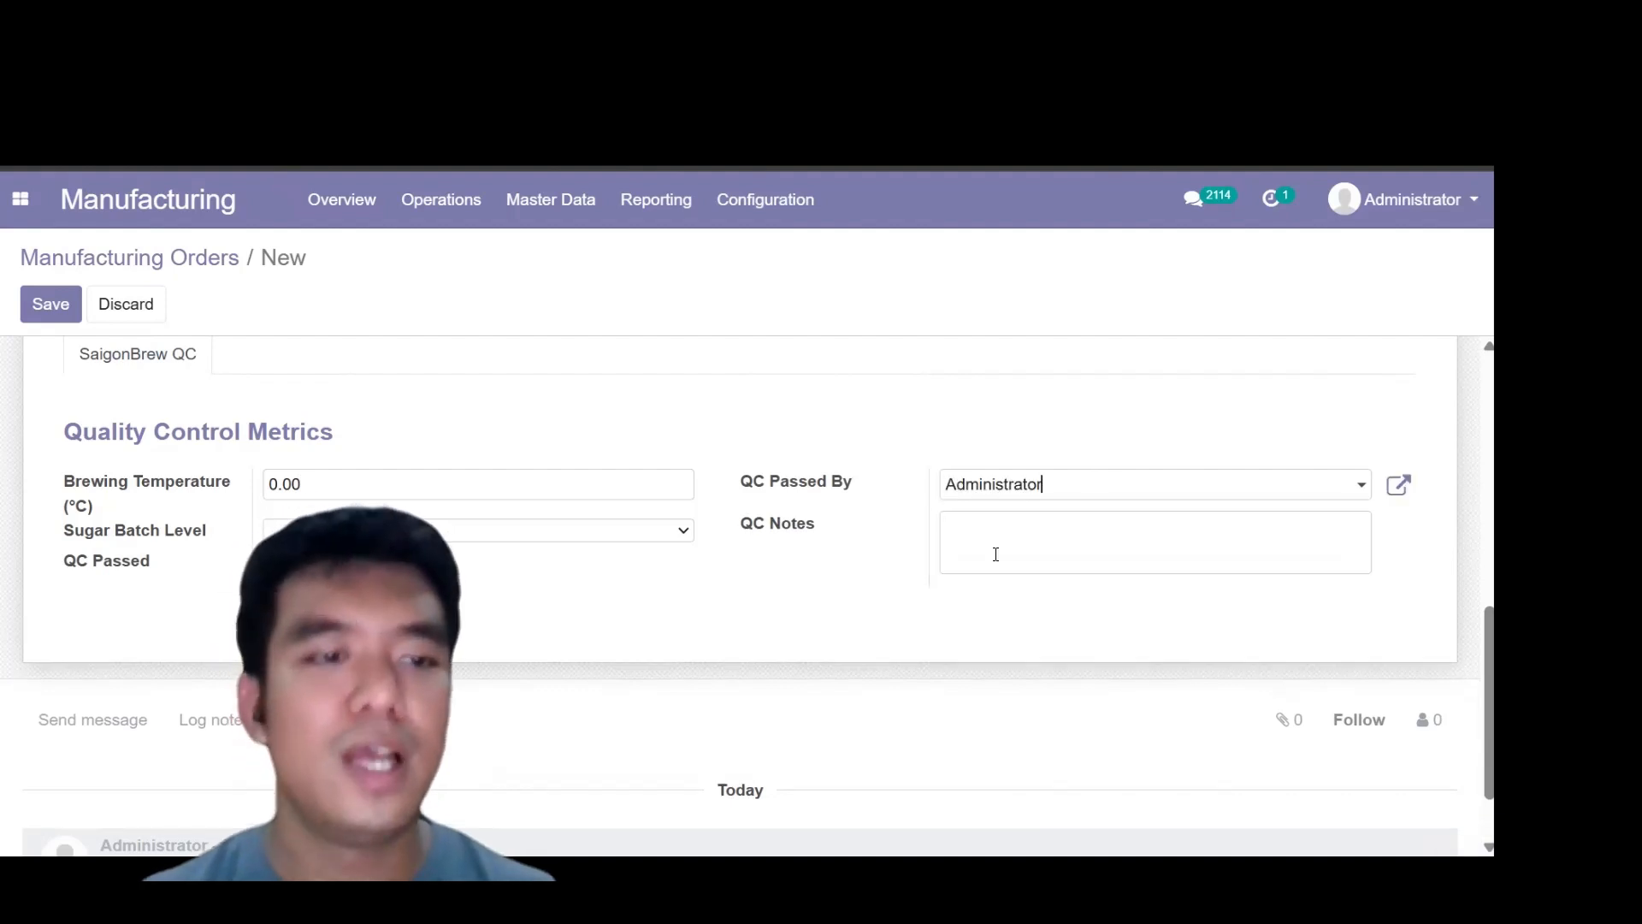
{"action": "left_click", "coordinate": [542, 538]}
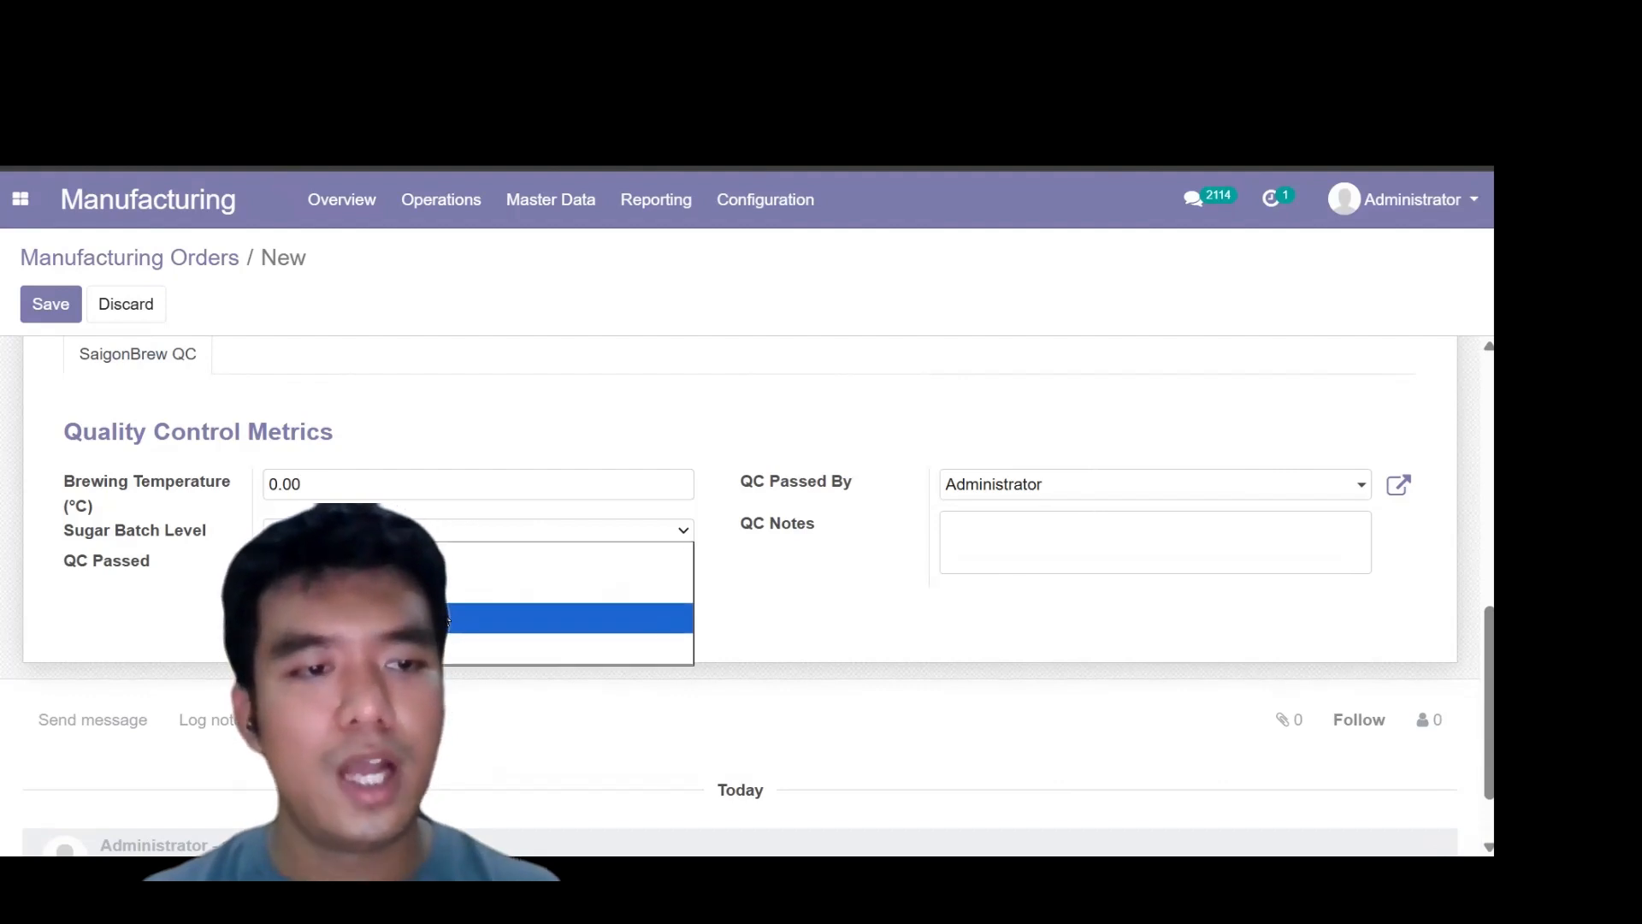
{"action": "left_click", "coordinate": [981, 542]}
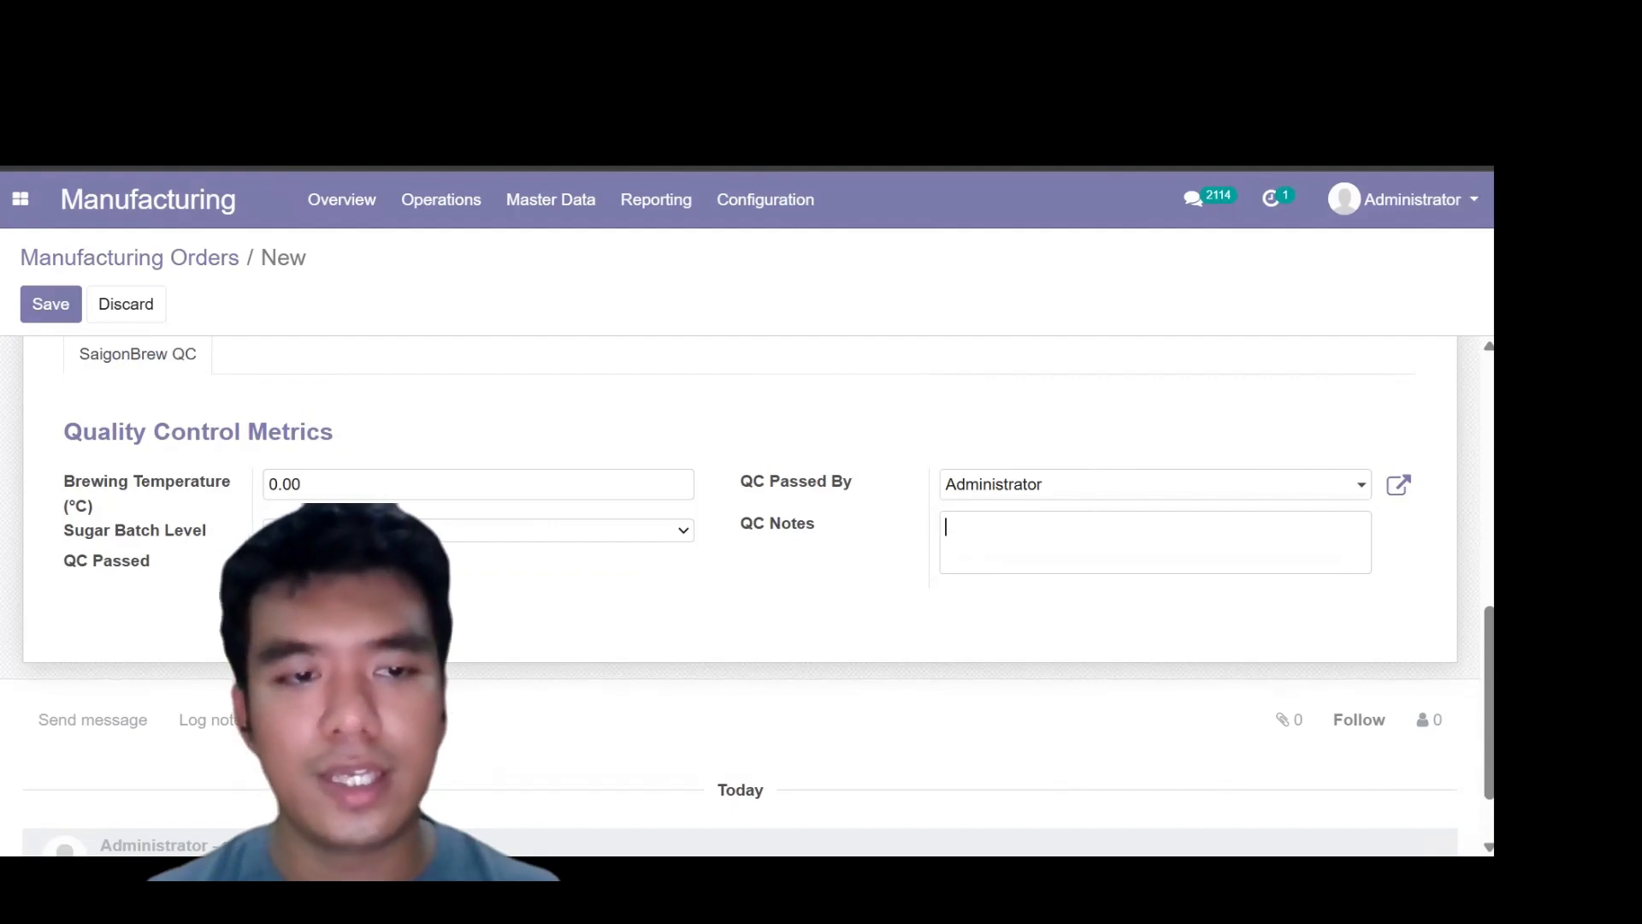
{"action": "scroll", "coordinate": [451, 605], "scroll_direction": "down", "scroll_amount": 1}
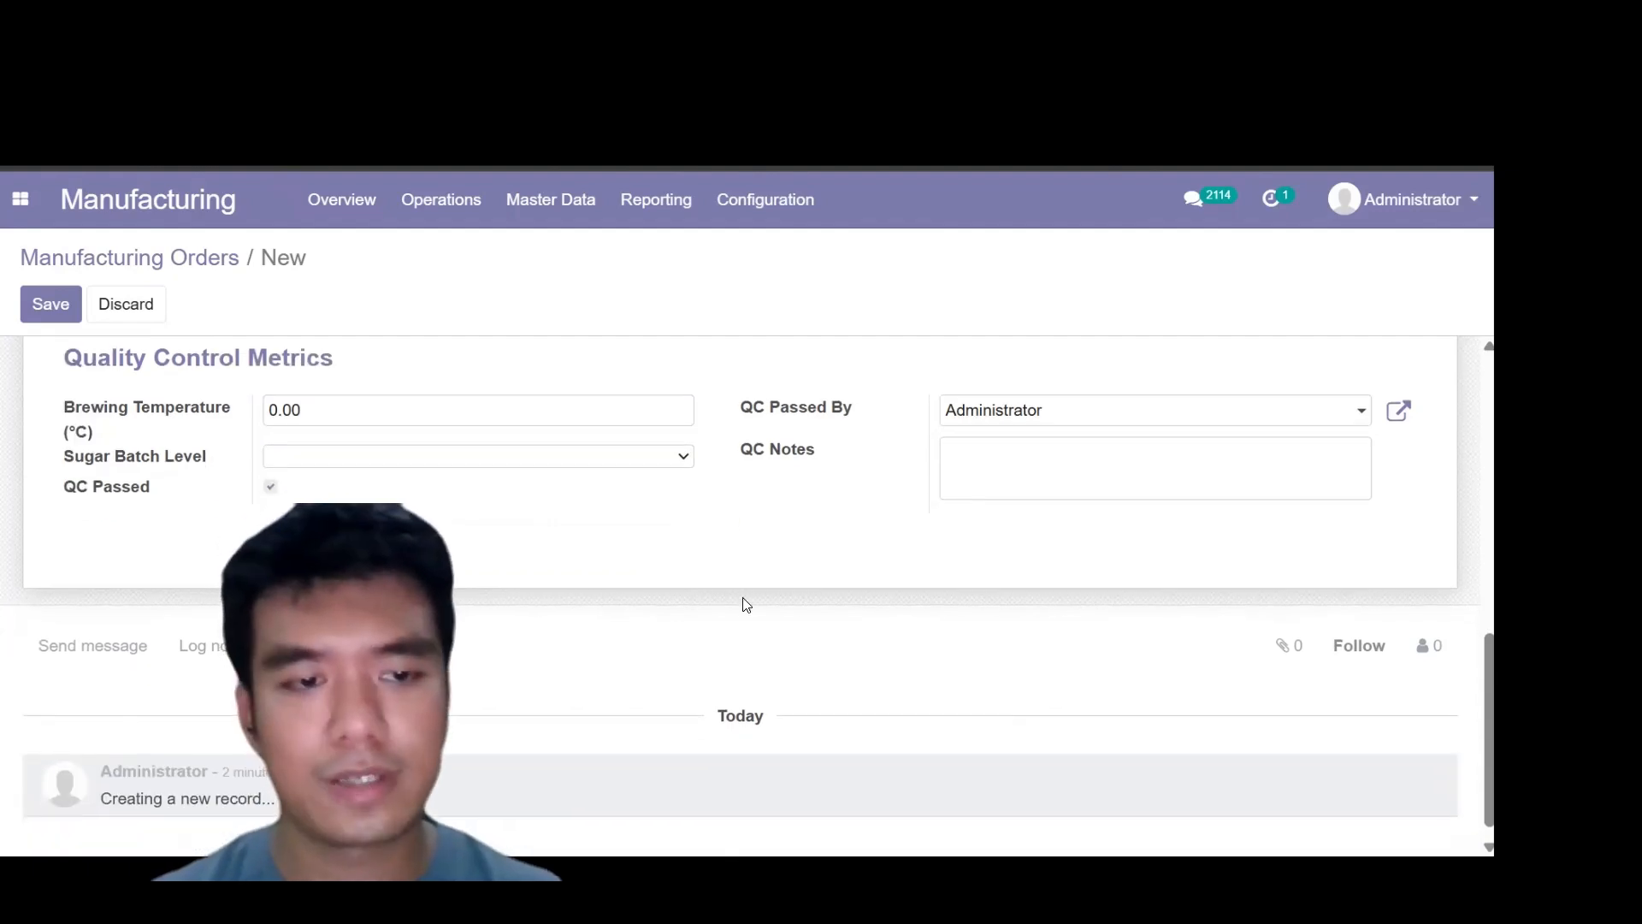
{"action": "scroll", "coordinate": [746, 605], "scroll_direction": "down", "scroll_amount": 1}
{"action": "scroll", "coordinate": [947, 542], "scroll_direction": "up", "scroll_amount": 6}
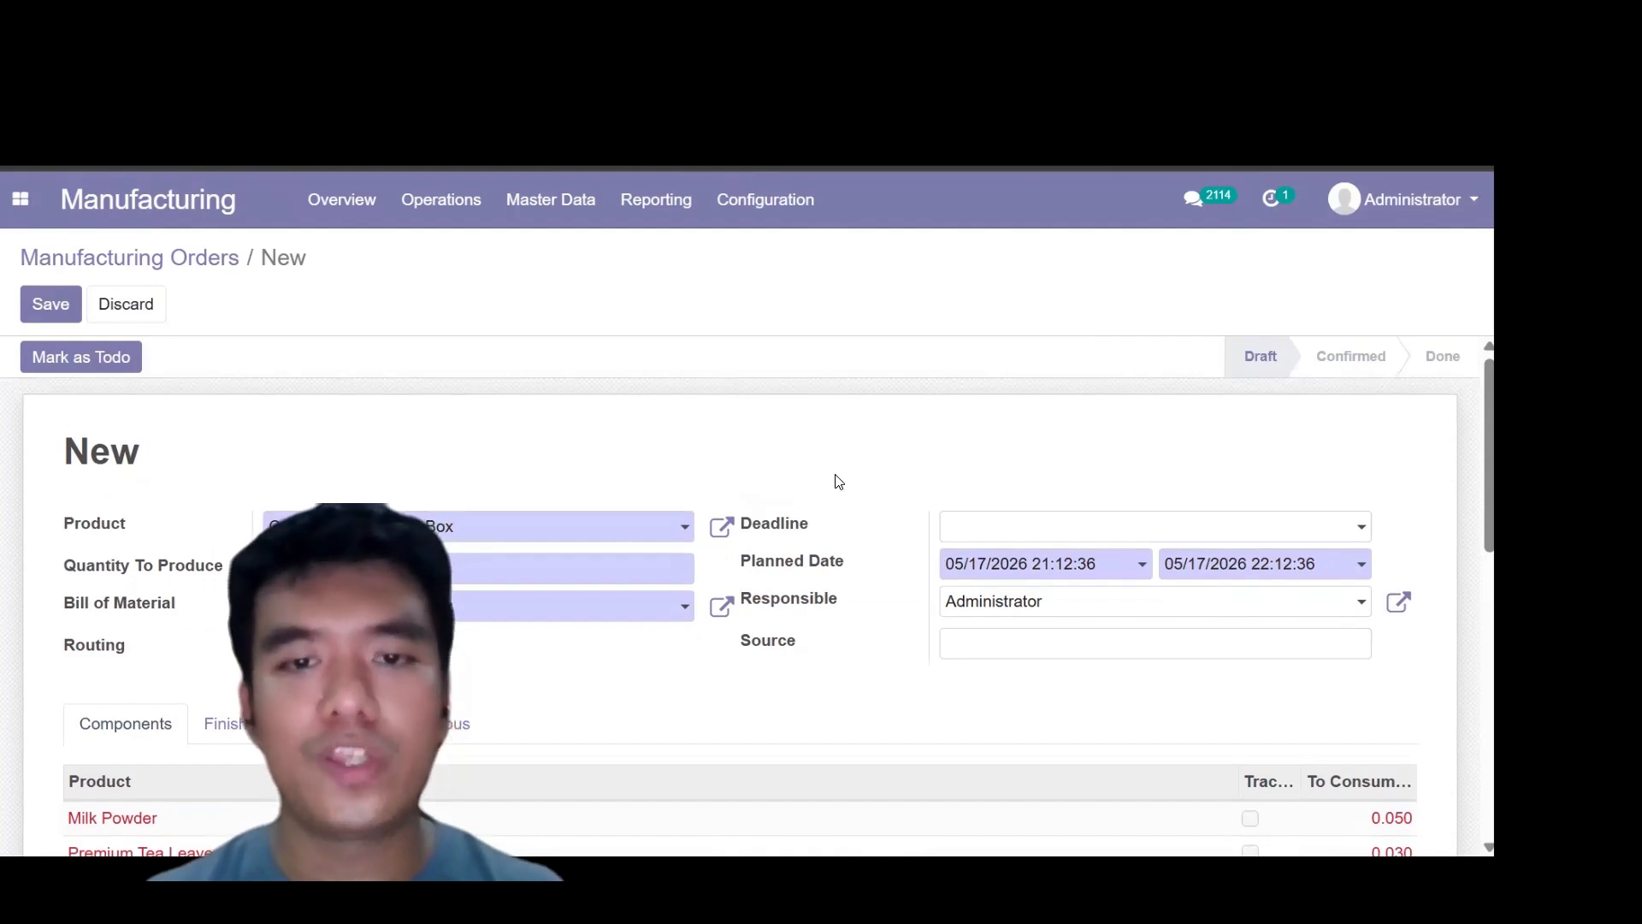
{"action": "scroll", "coordinate": [838, 481], "scroll_direction": "down", "scroll_amount": 5}
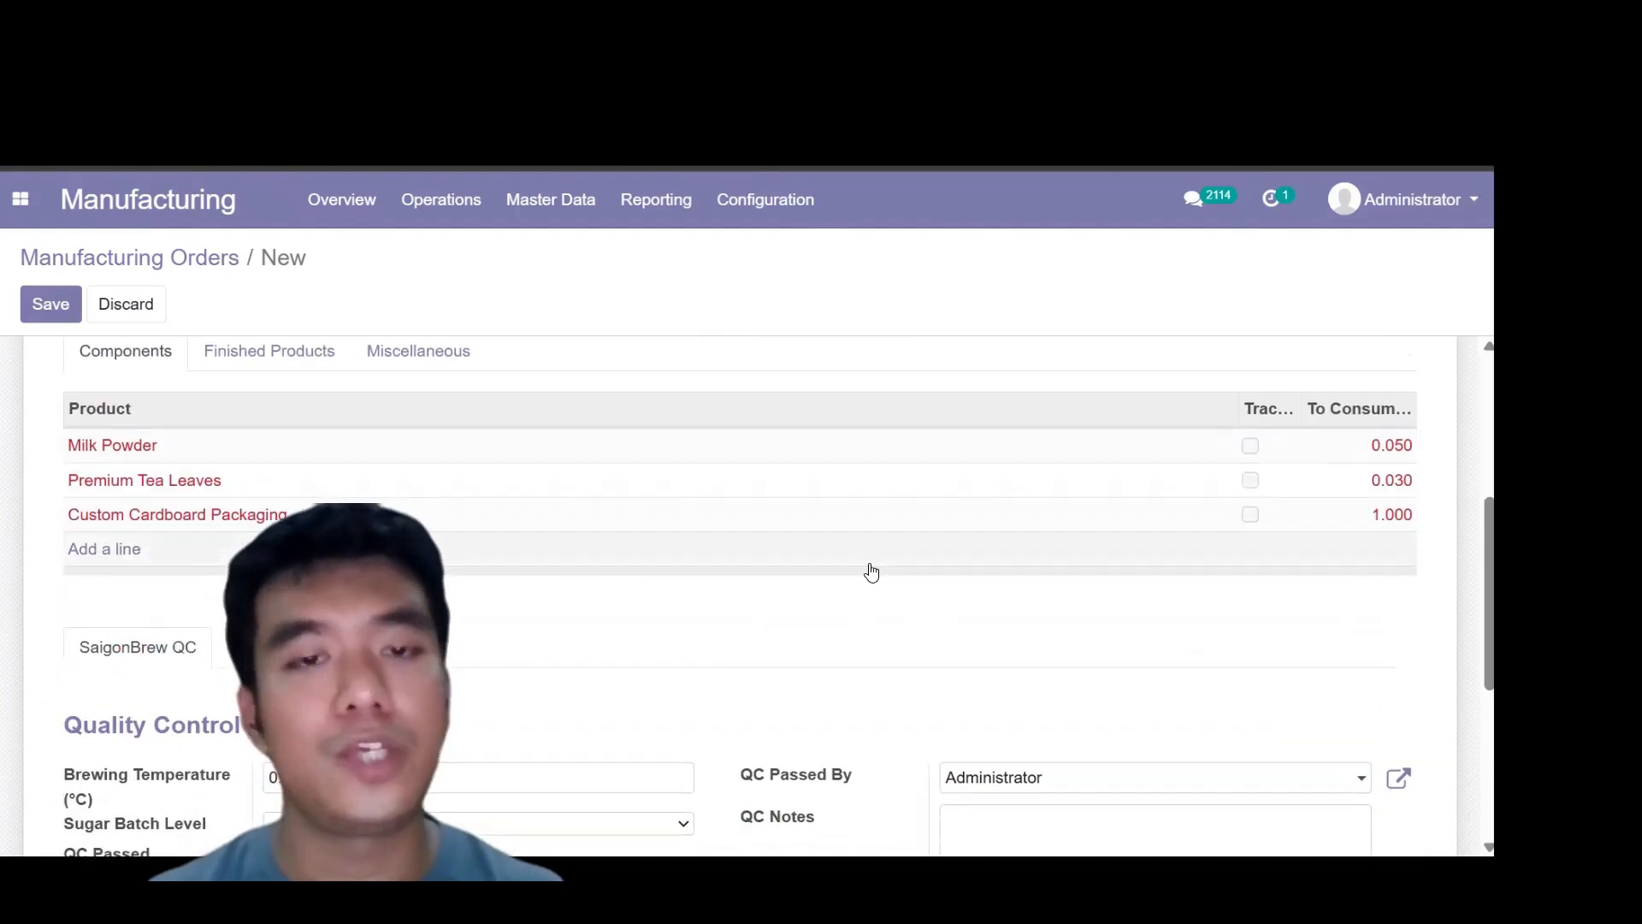
{"action": "scroll", "coordinate": [871, 572], "scroll_direction": "down", "scroll_amount": 4}
{"action": "scroll", "coordinate": [694, 440], "scroll_direction": "down", "scroll_amount": 1}
{"action": "left_click", "coordinate": [35, 212]}
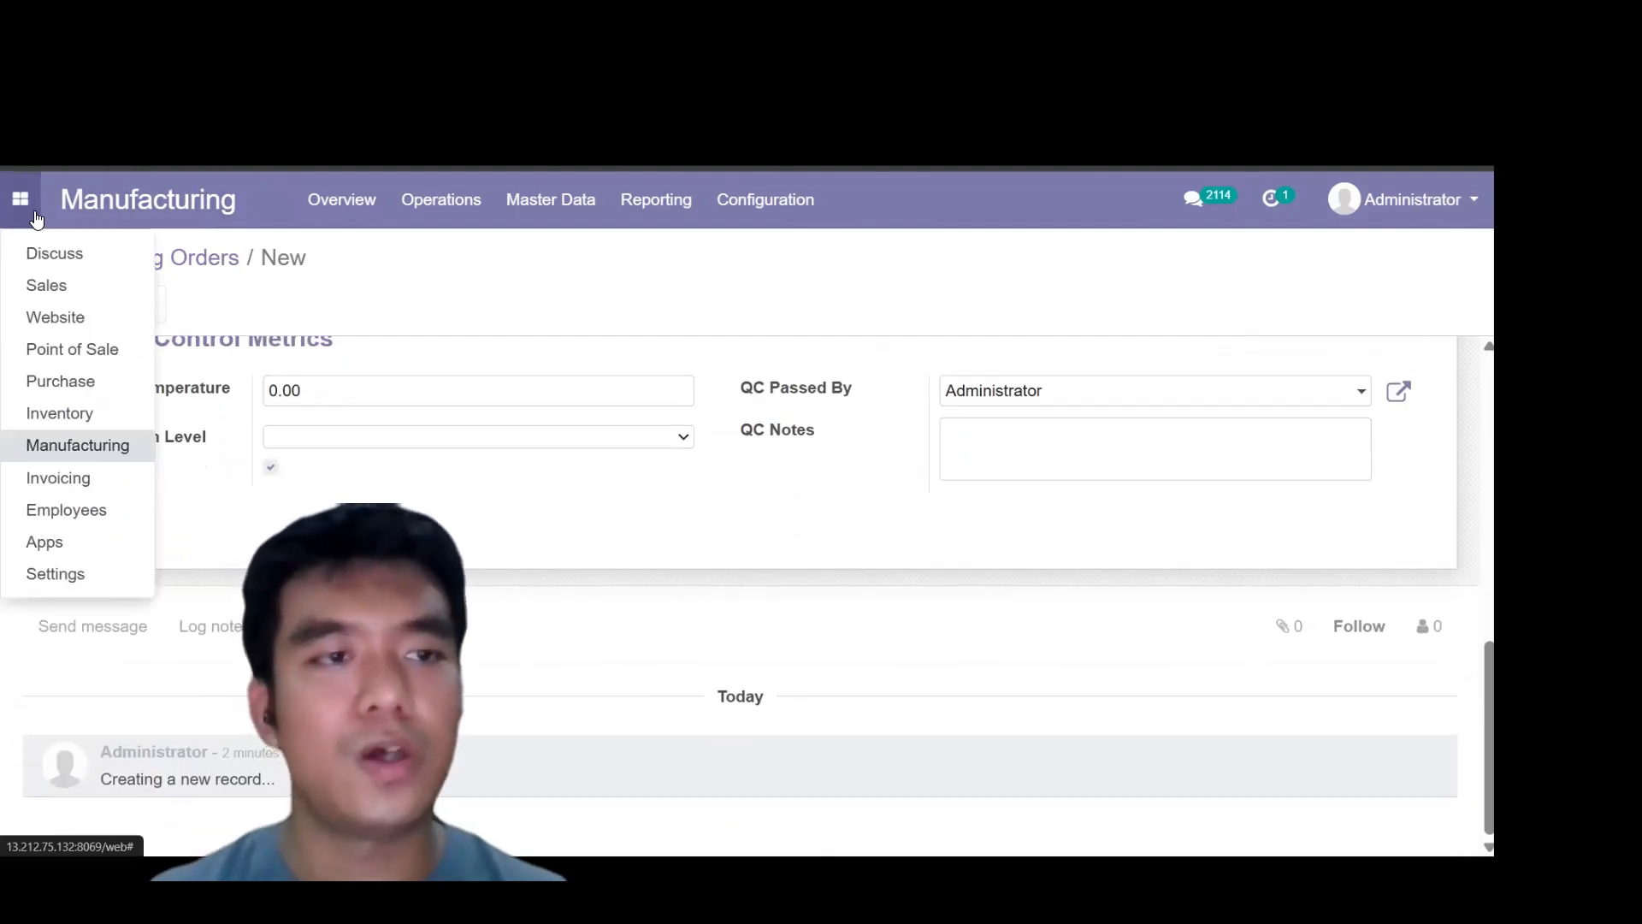
{"action": "left_click", "coordinate": [78, 319]}
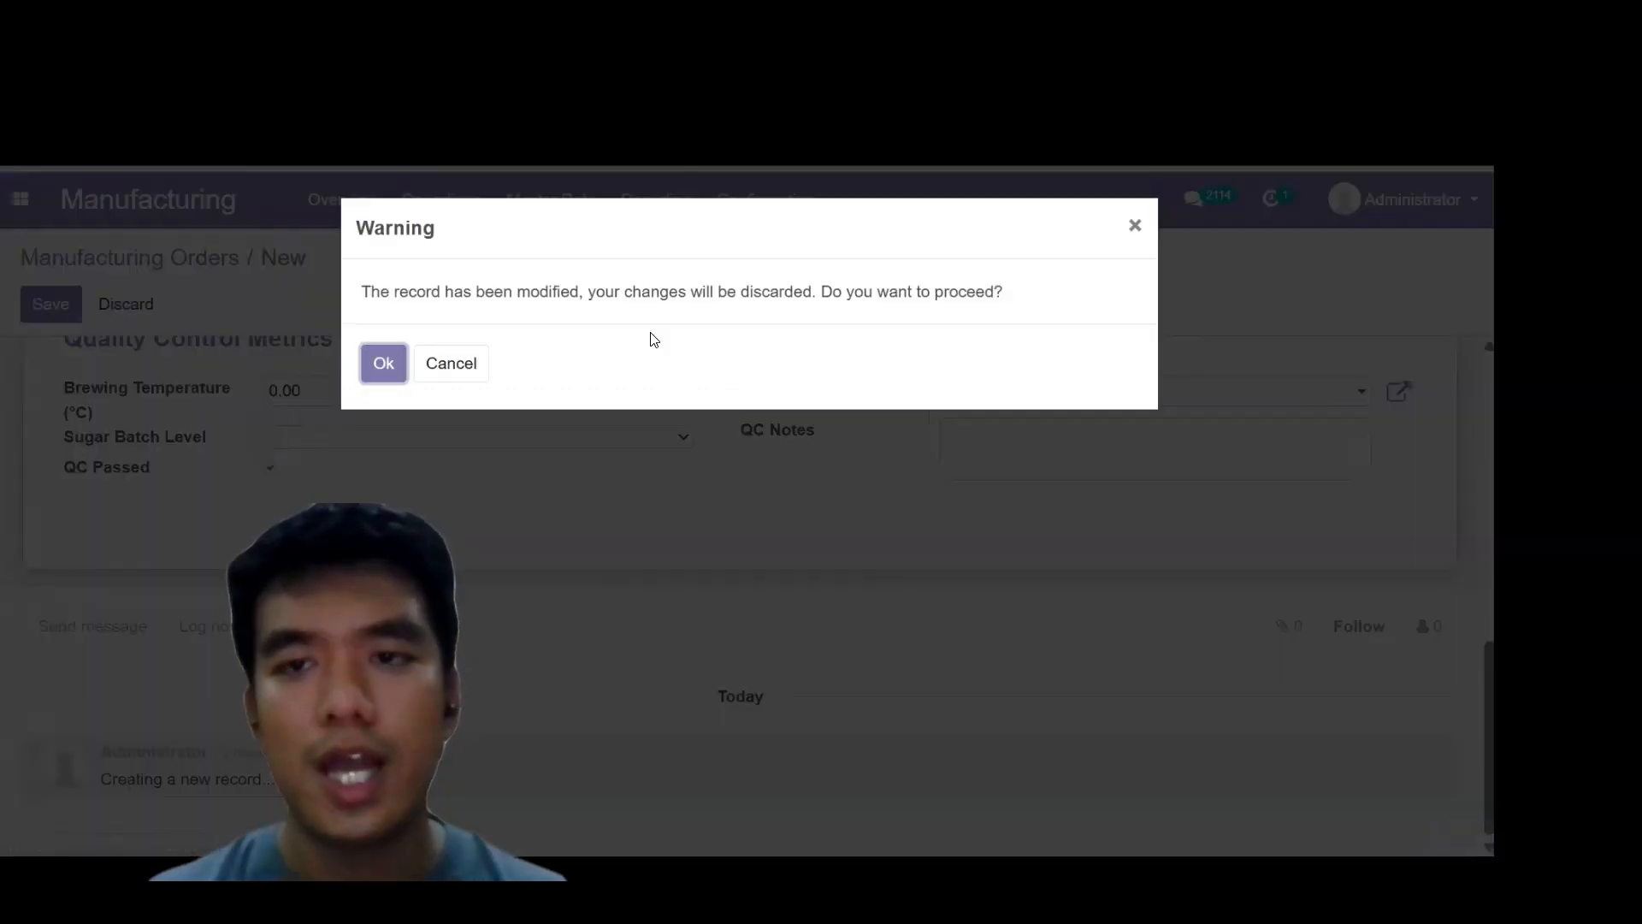
{"action": "left_click", "coordinate": [1133, 229]}
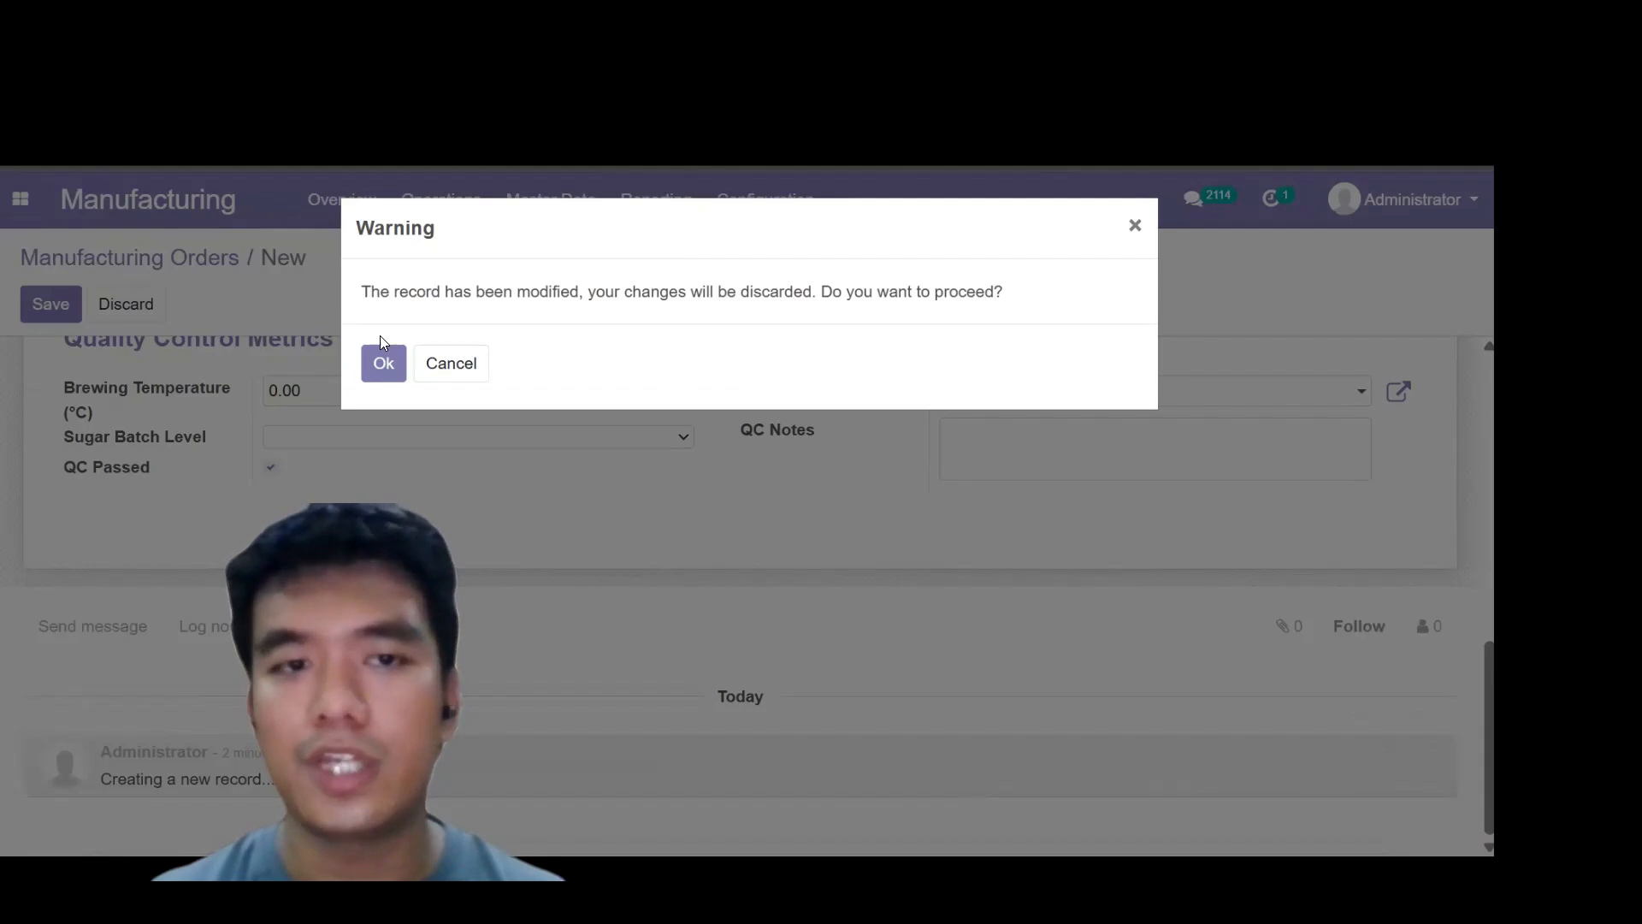
{"action": "left_click", "coordinate": [462, 374]}
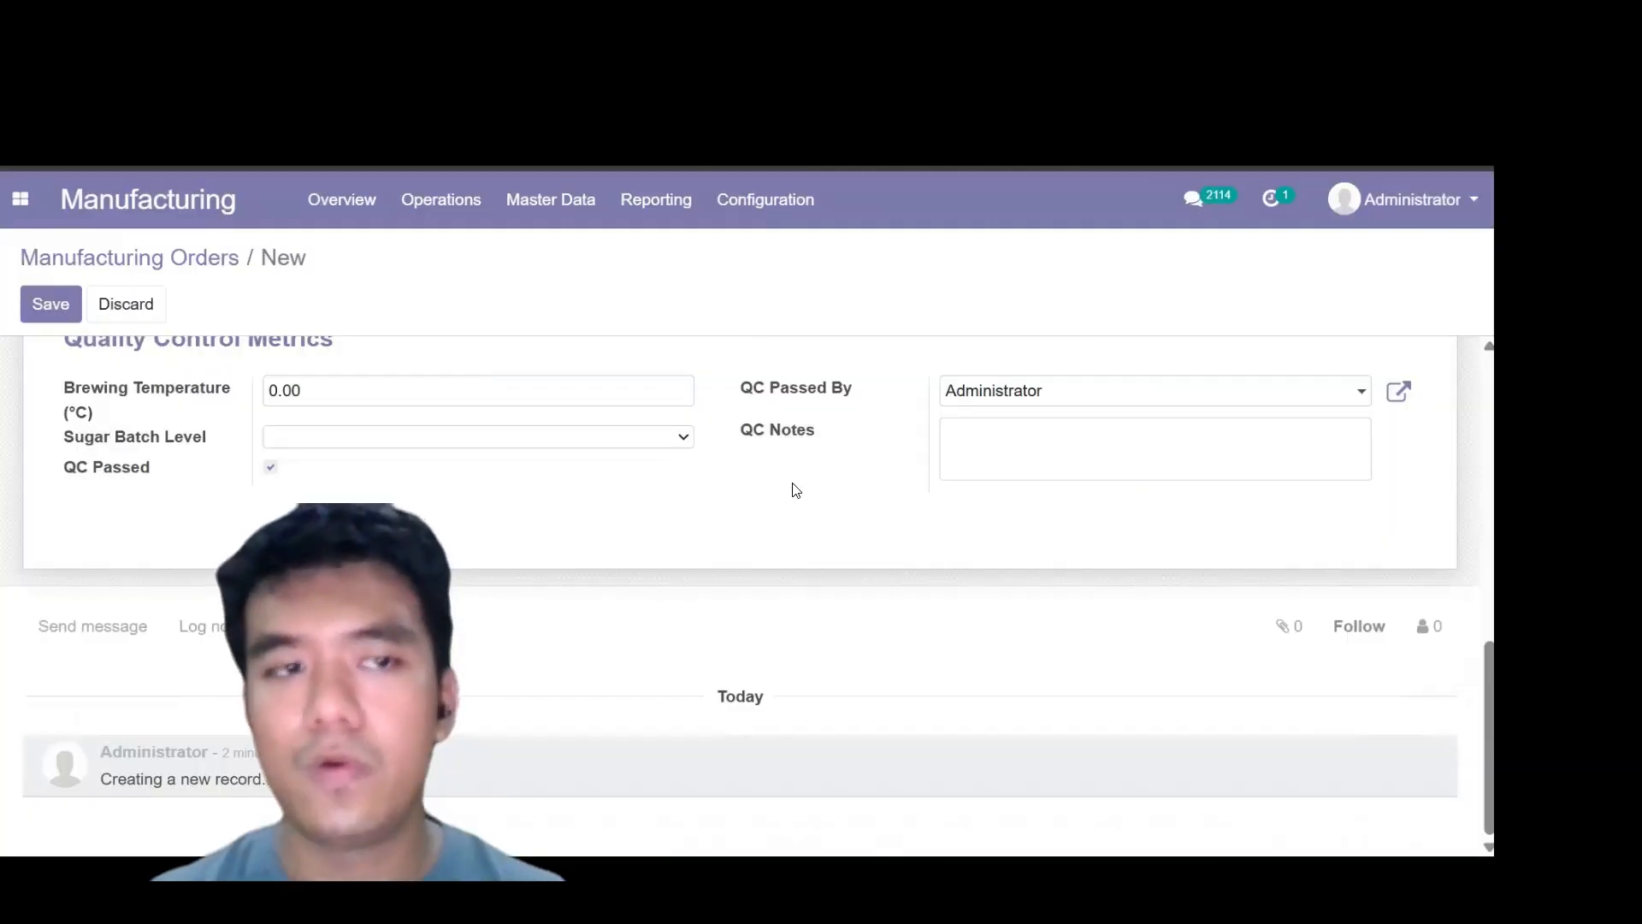
{"action": "scroll", "coordinate": [793, 489], "scroll_direction": "up", "scroll_amount": 3}
{"action": "scroll", "coordinate": [793, 489], "scroll_direction": "up", "scroll_amount": 4}
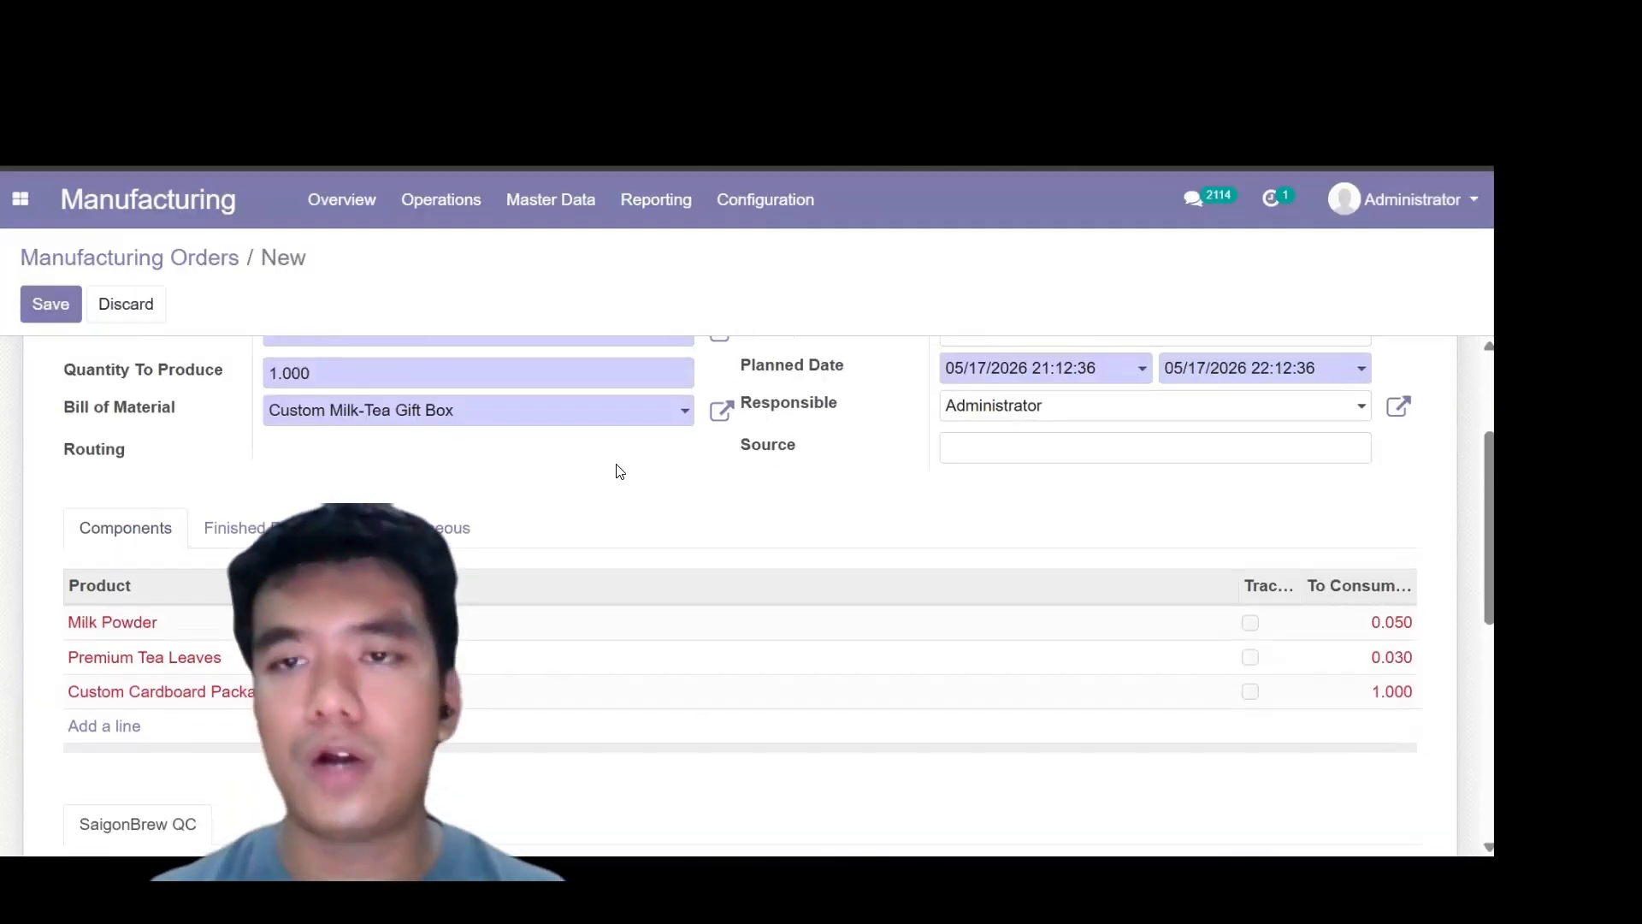
{"action": "scroll", "coordinate": [844, 568], "scroll_direction": "up", "scroll_amount": 2}
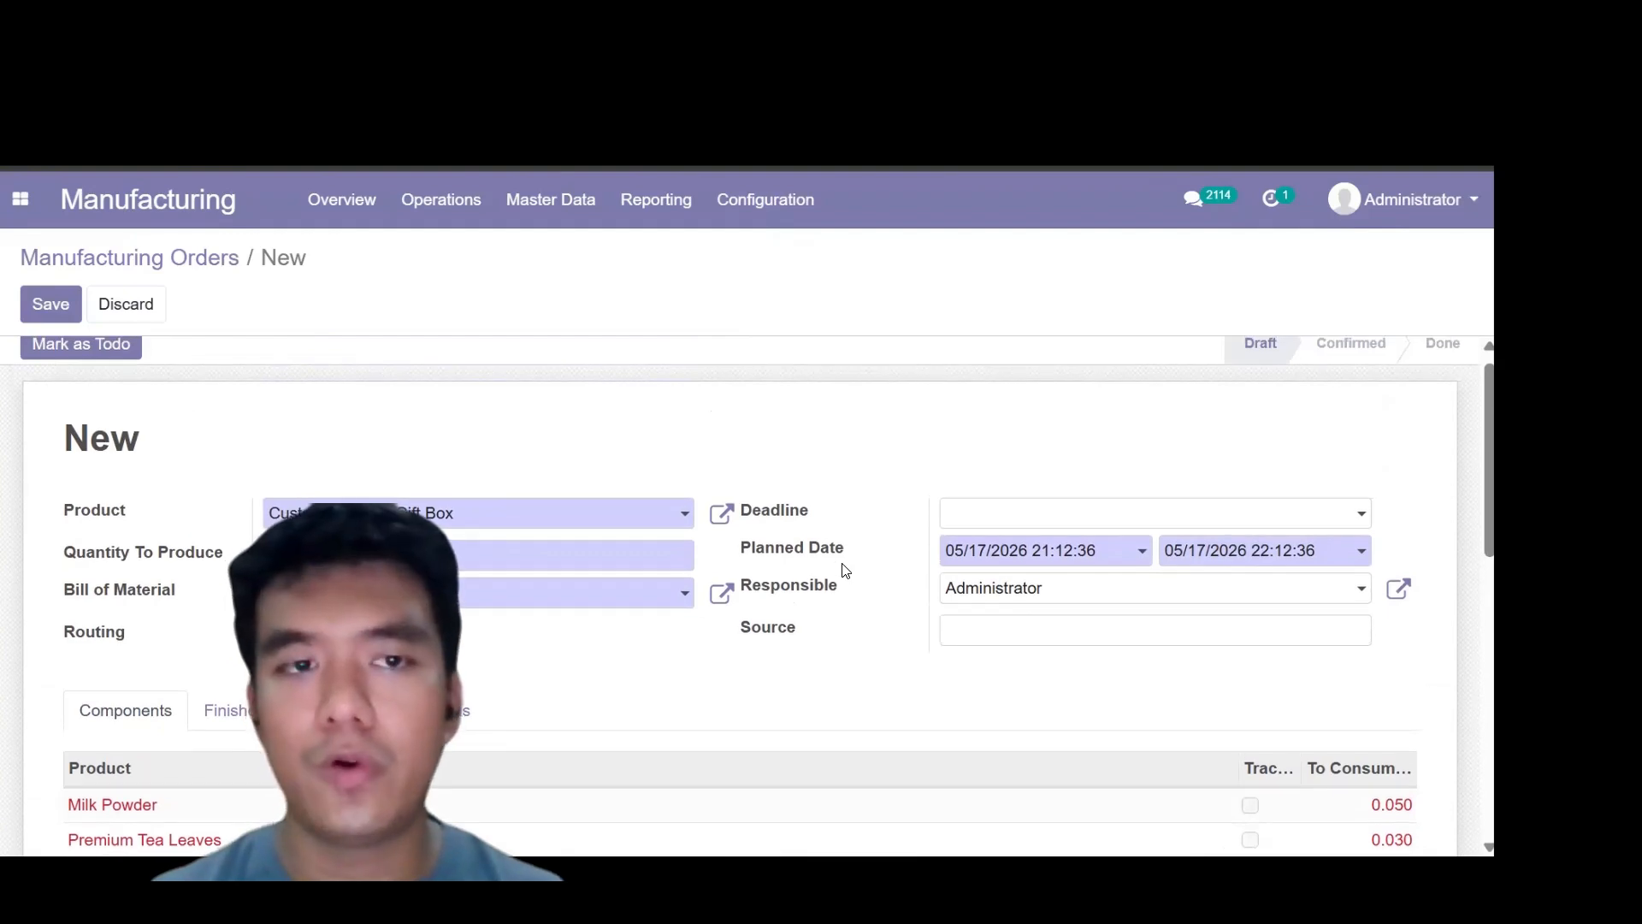
{"action": "scroll", "coordinate": [751, 478], "scroll_direction": "down", "scroll_amount": 7}
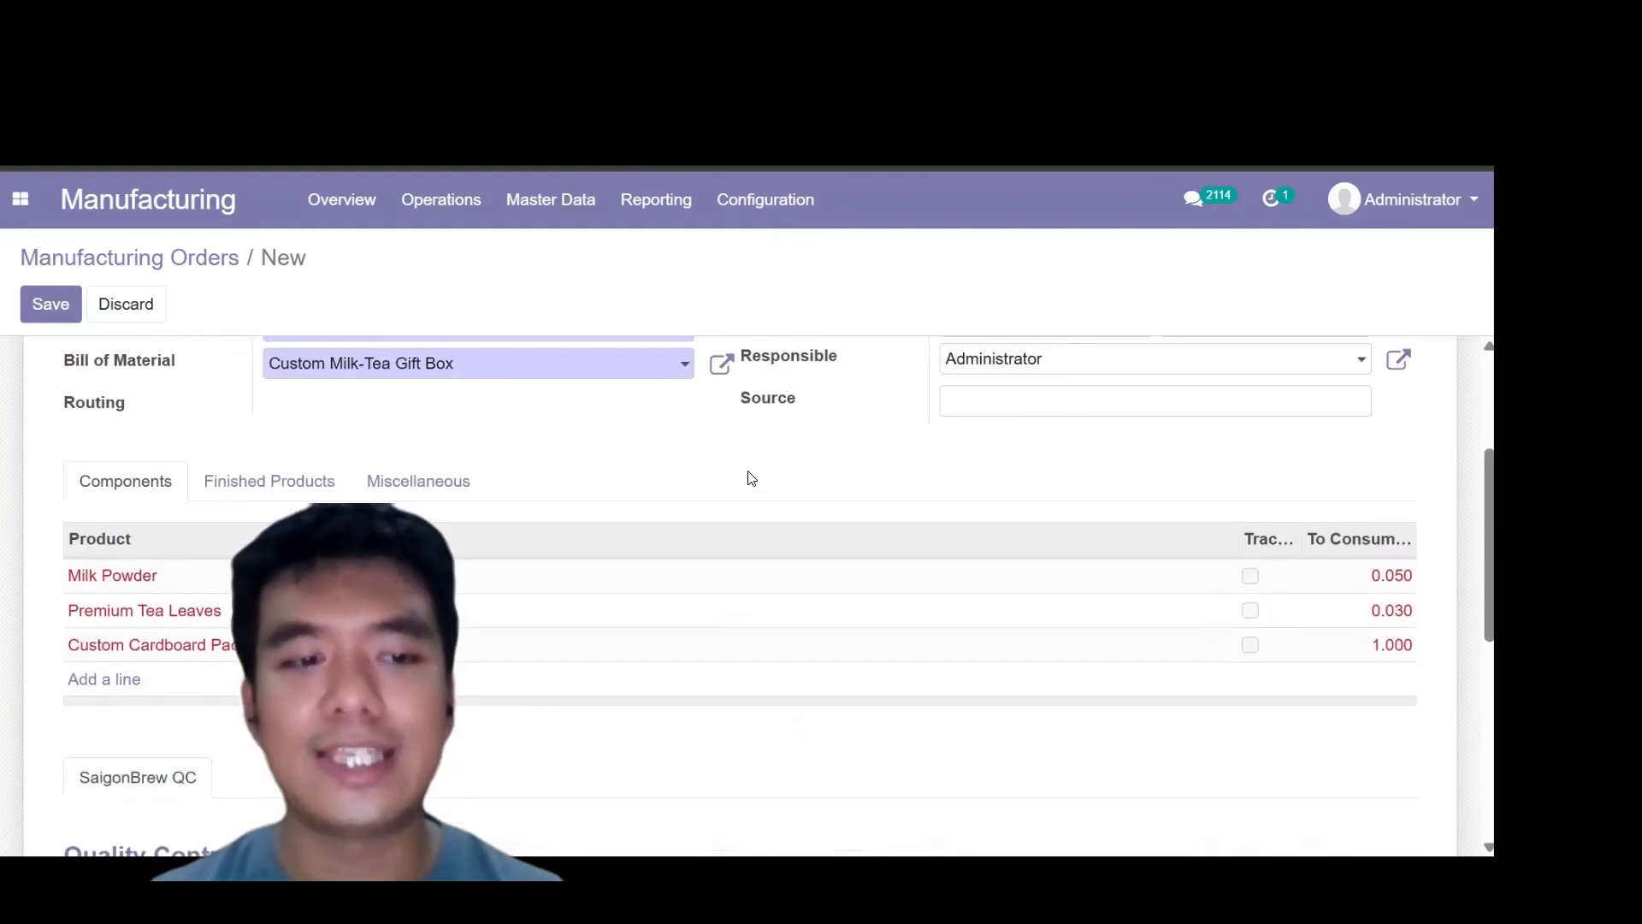